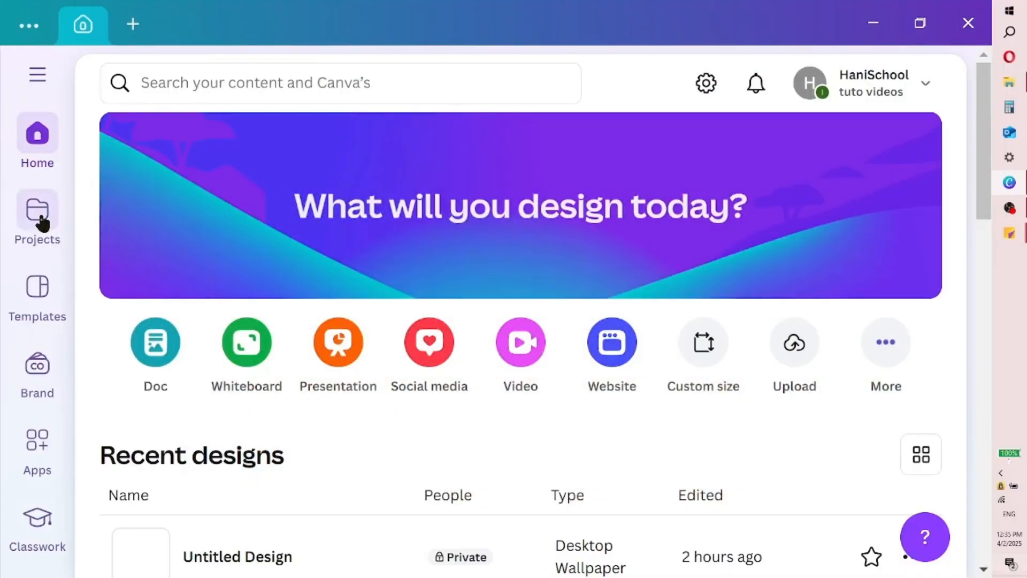
Create a new blank video design and upload the dubai-marina picture to it
left_click(137, 31)
left_click(223, 278)
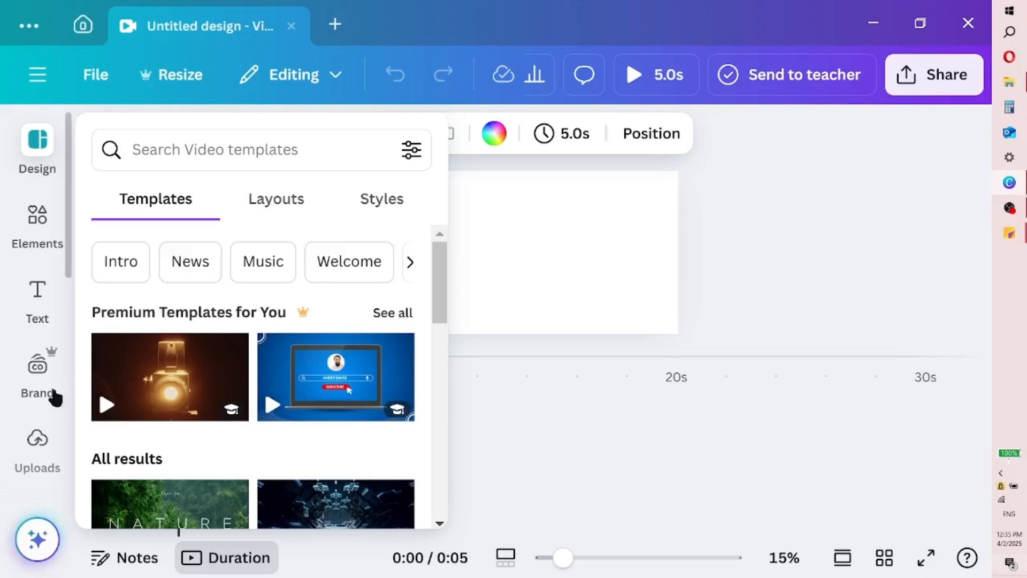
left_click(48, 428)
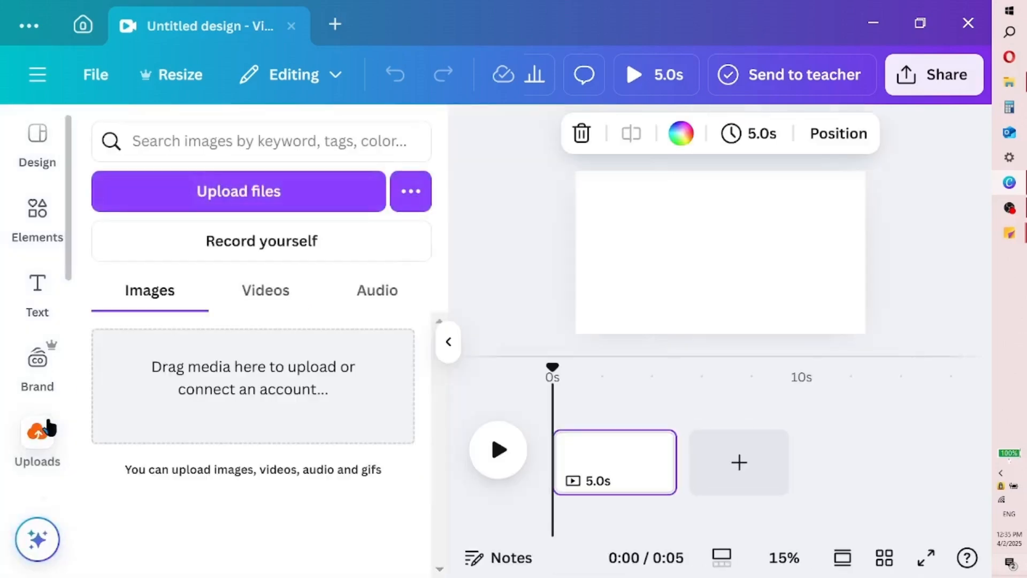
left_click(282, 207)
left_click(433, 95)
left_click(423, 271)
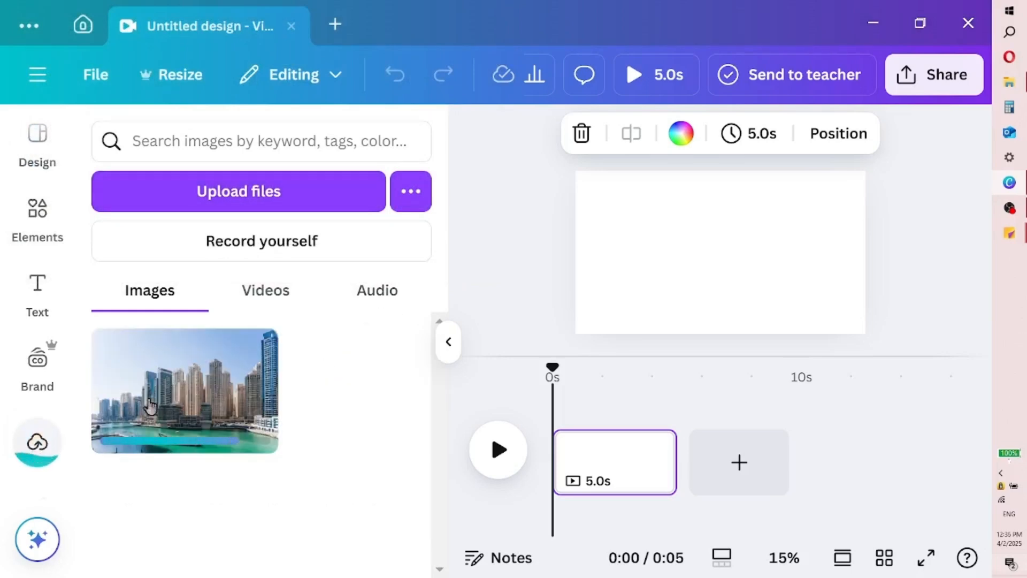
Place the uploaded city skyline photo on the page and set it as the page background
left_click(150, 407)
left_click(448, 341)
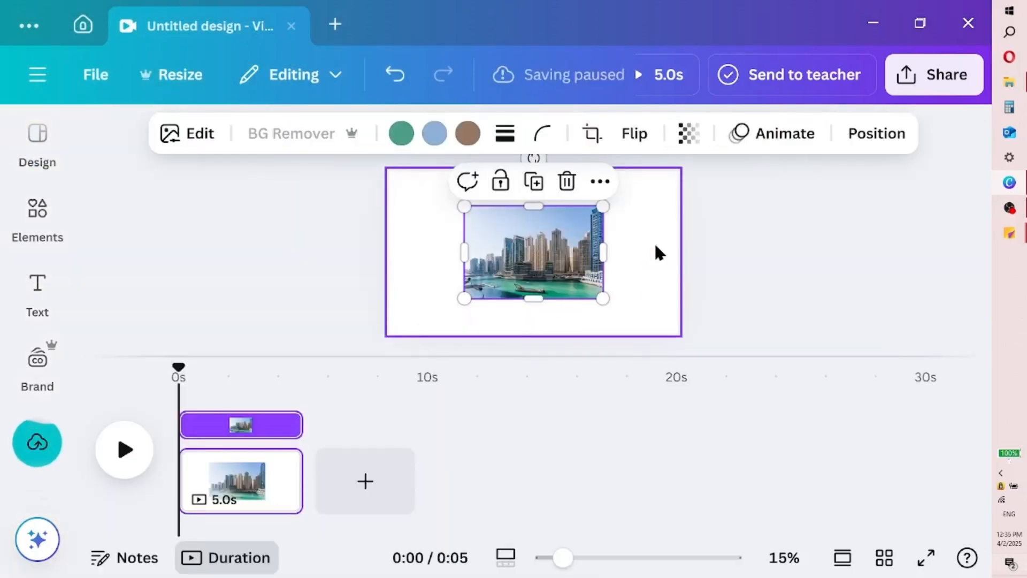
right_click(545, 271)
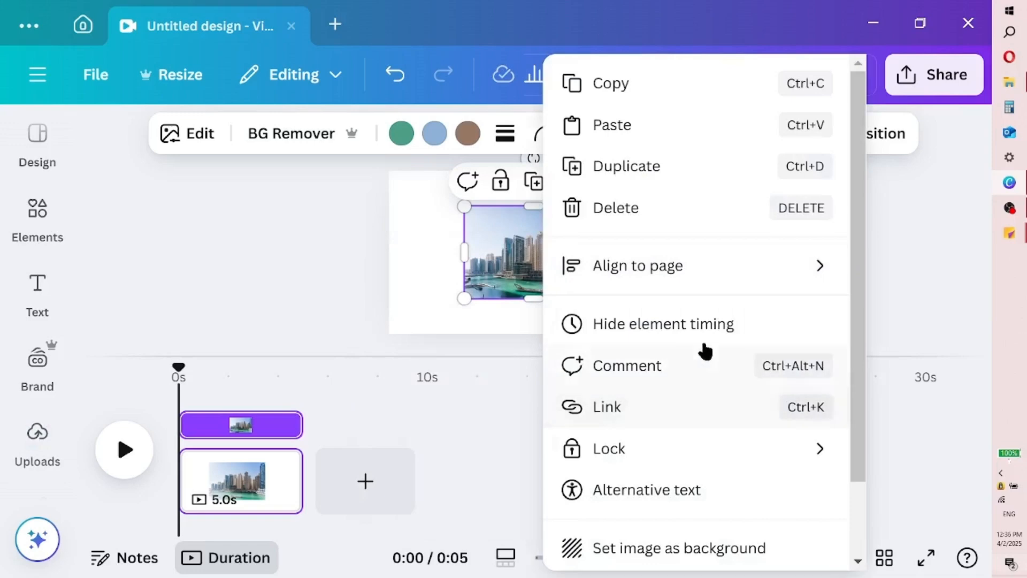
left_click(723, 547)
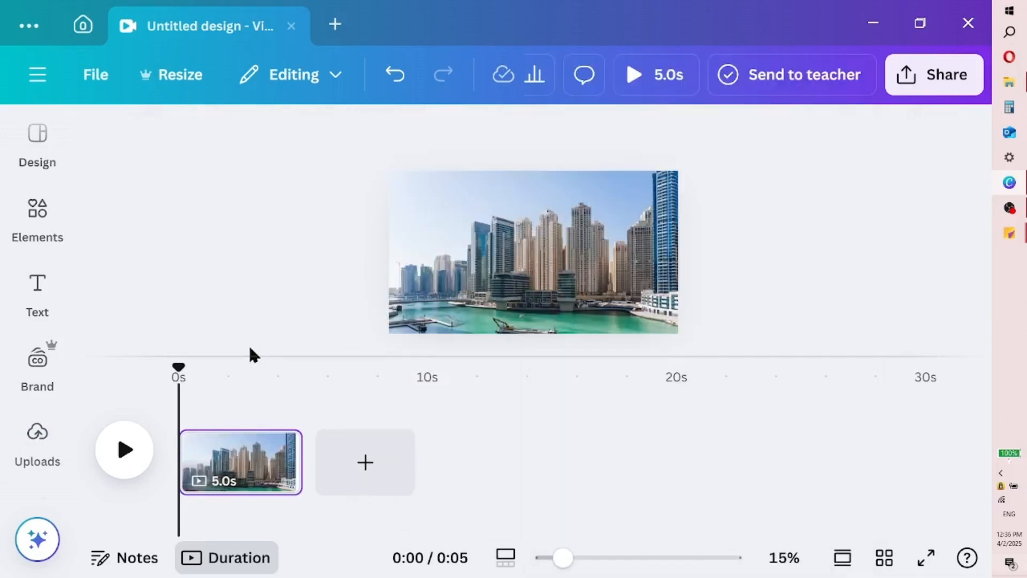
Add a heading to the page with the text "DUBAI"
left_click(21, 292)
left_click(203, 380)
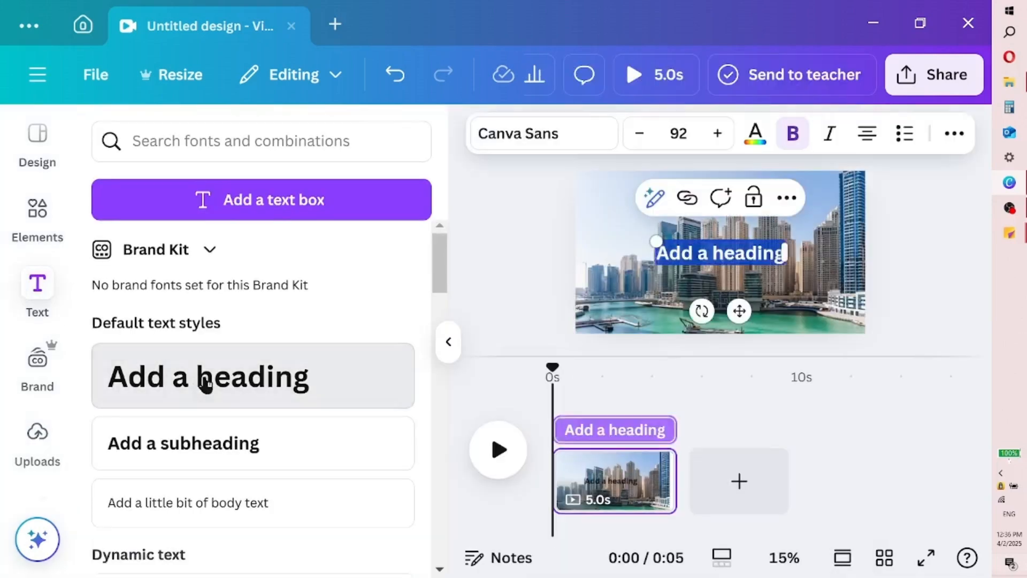
type("D")
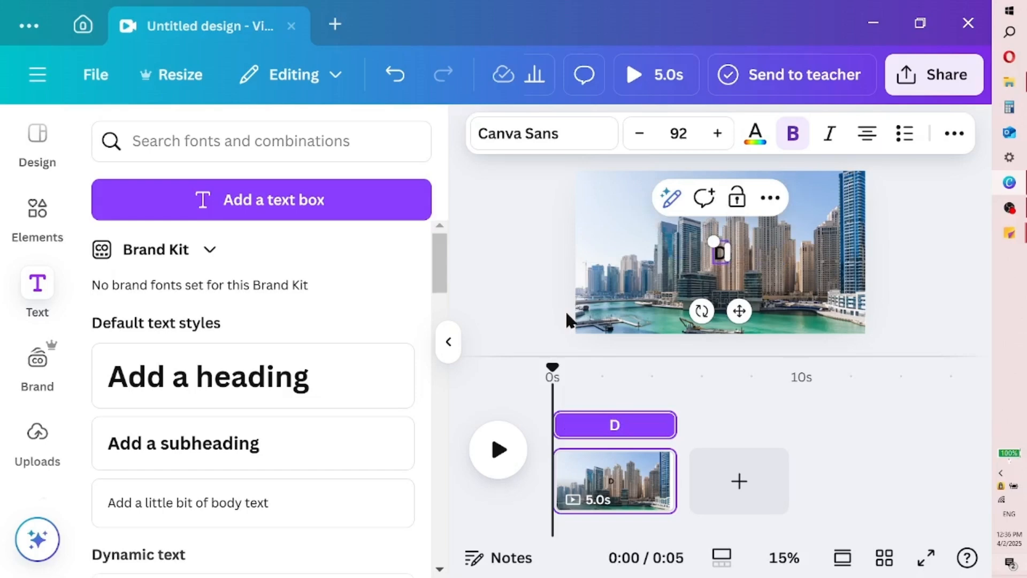
type("UBA")
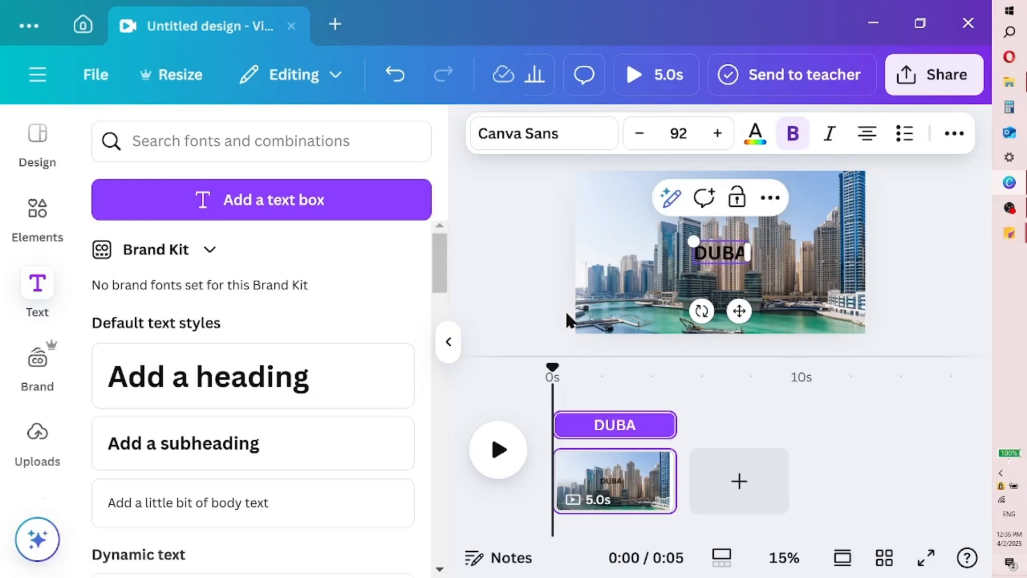
type("I")
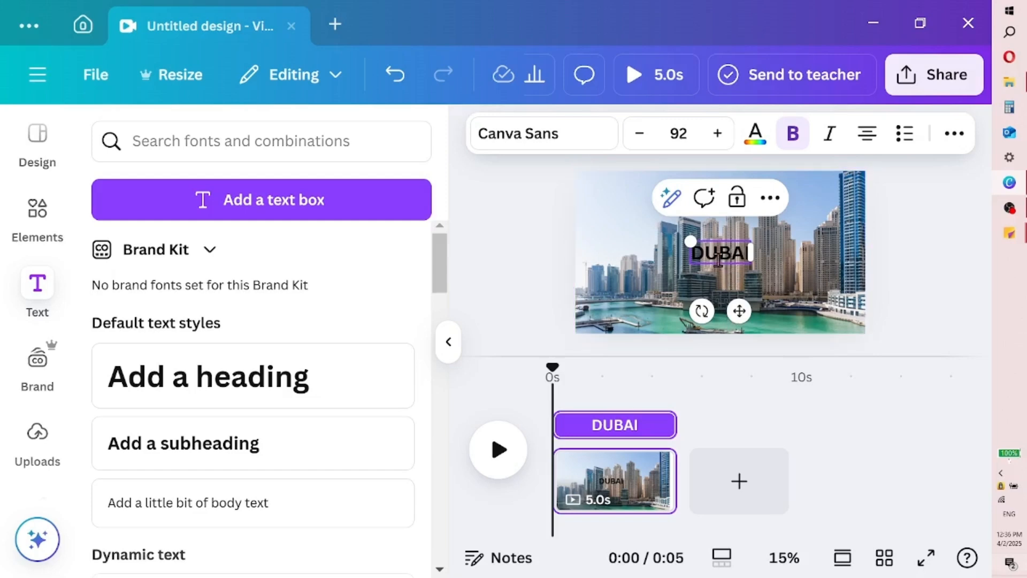
Set the whole DUBAI heading in the Anton font and raise its font size to 98
key("ctrl+a")
left_click(569, 142)
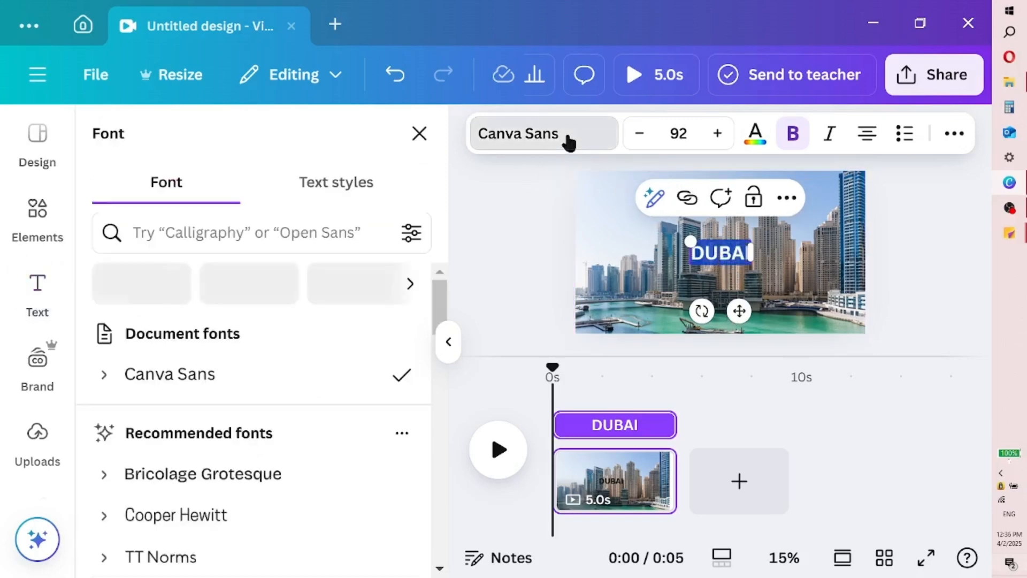
left_click_drag(435, 285, 434, 355)
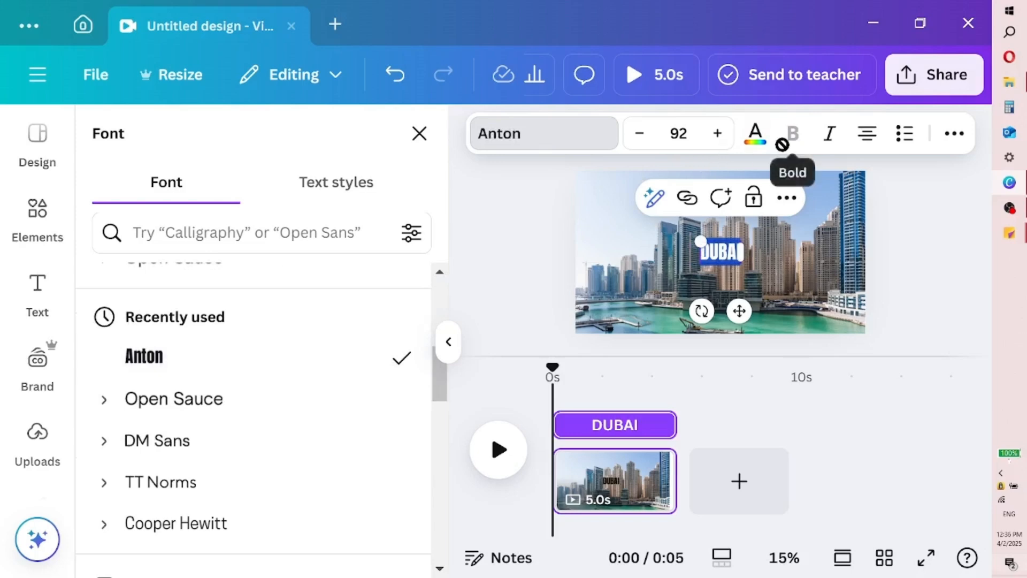
left_click(717, 134)
left_click(717, 134)
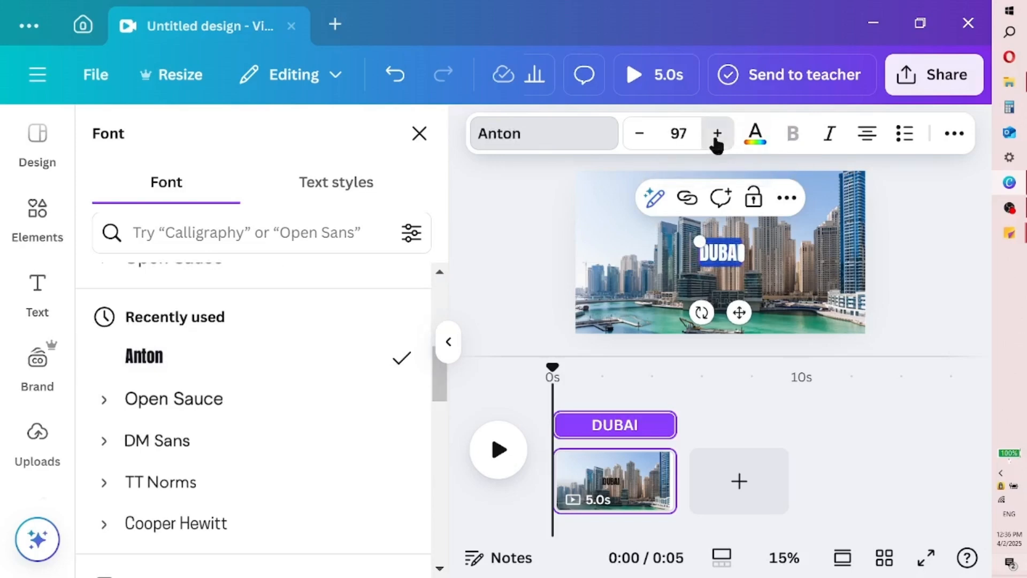
left_click(717, 133)
Change the DUBAI heading's text color to white
left_click(771, 142)
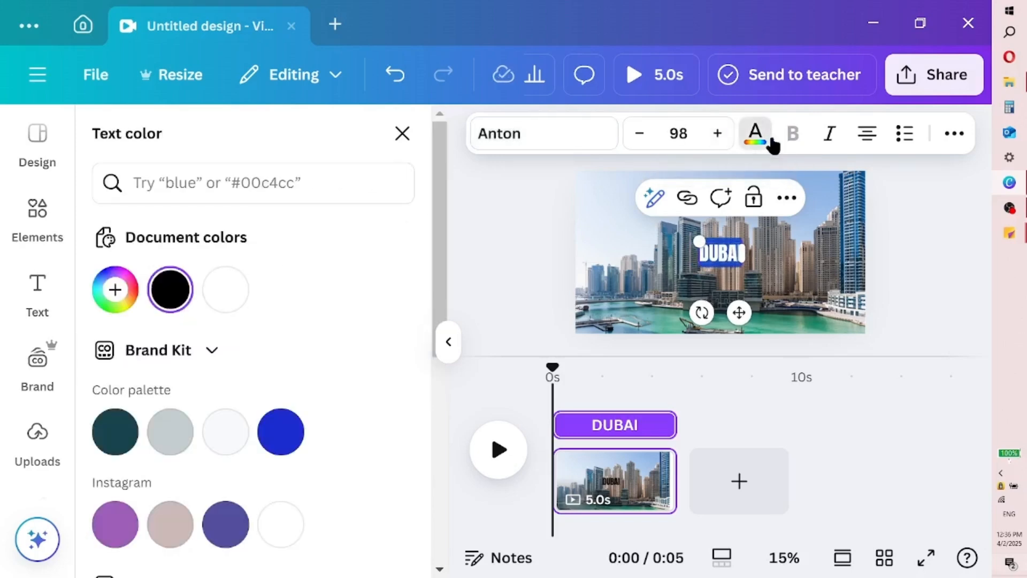
left_click(228, 290)
left_click(449, 341)
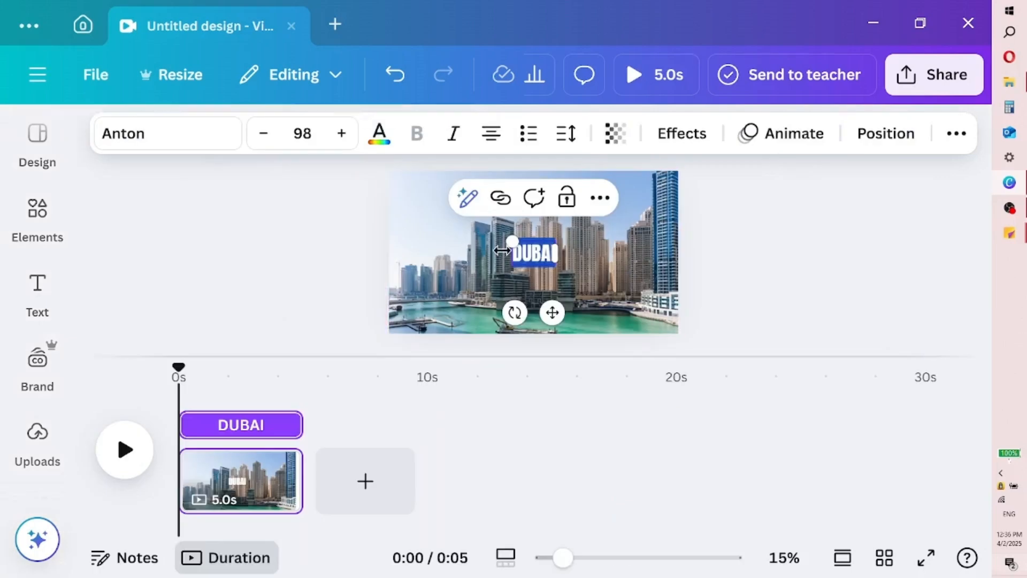
Enlarge the DUBAI heading to font size 324 and move it to the center of the page
left_click_drag(511, 241, 415, 186)
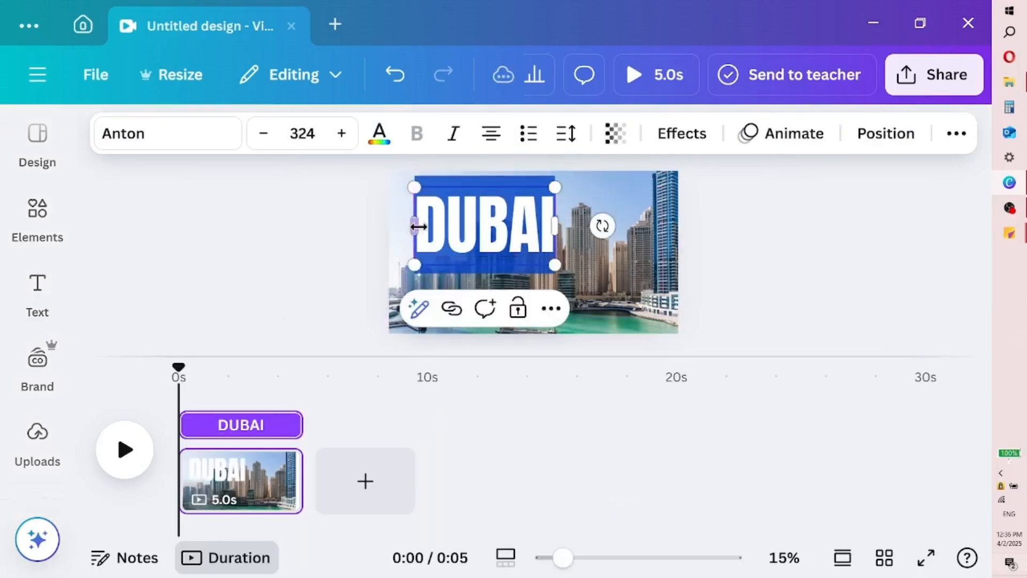
left_click(571, 250)
left_click_drag(475, 236, 526, 264)
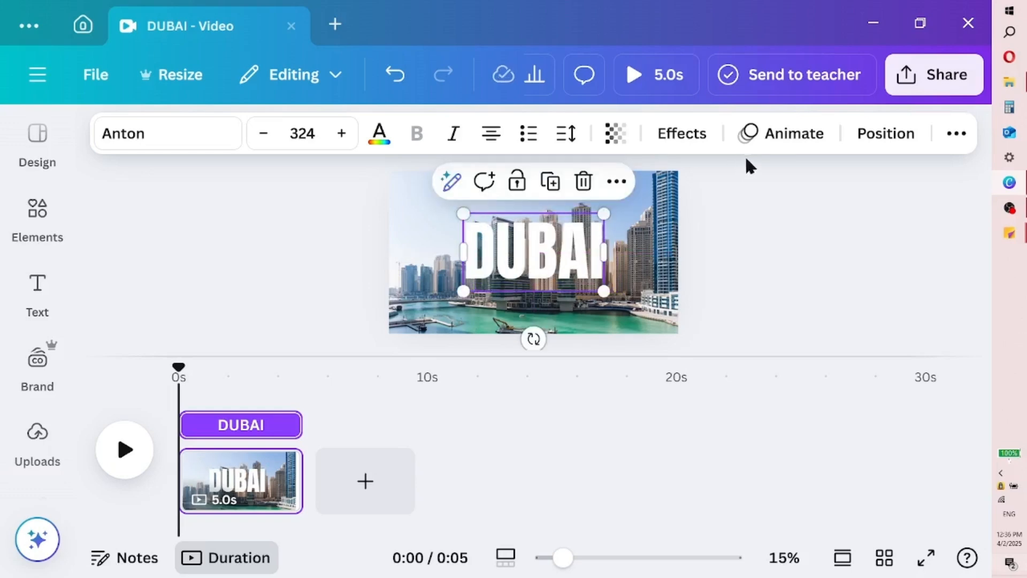
Apply the Shadow effect to the DUBAI heading and color the shadow dark teal from the color palette
left_click(697, 135)
left_click(229, 312)
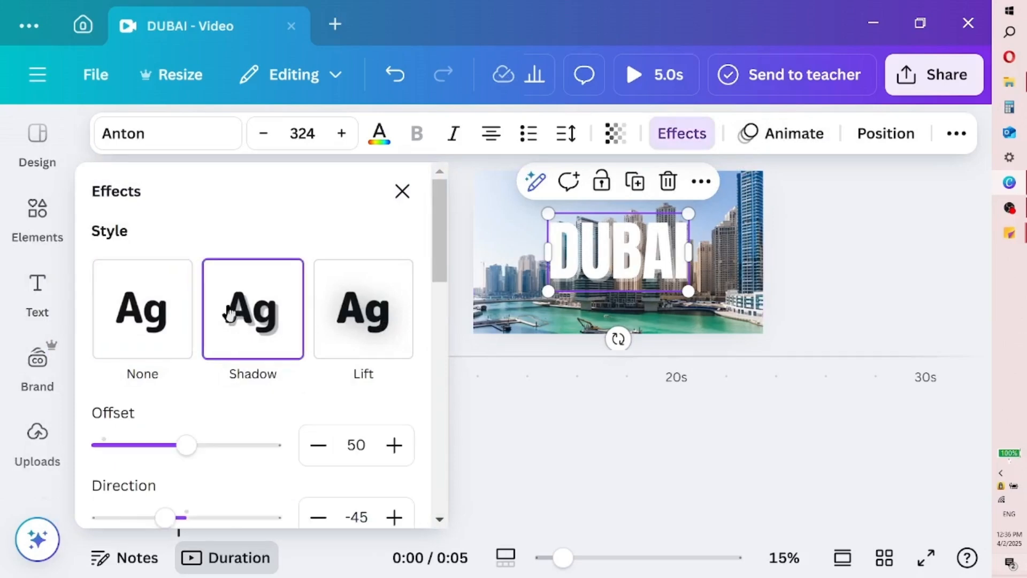
left_click_drag(437, 263, 428, 340)
scroll(402, 375, "up", 1)
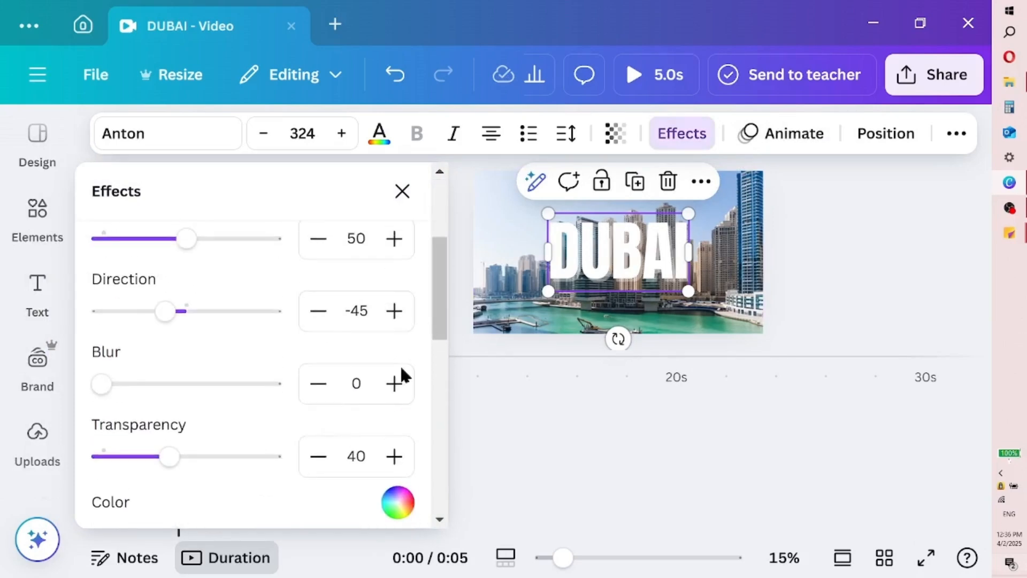
left_click(396, 506)
left_click(128, 440)
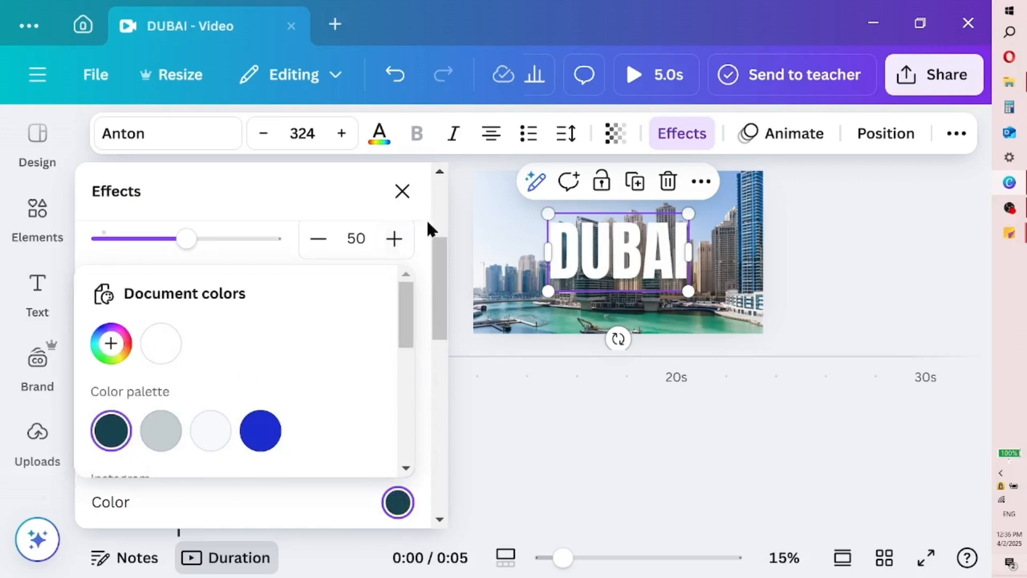
left_click(403, 192)
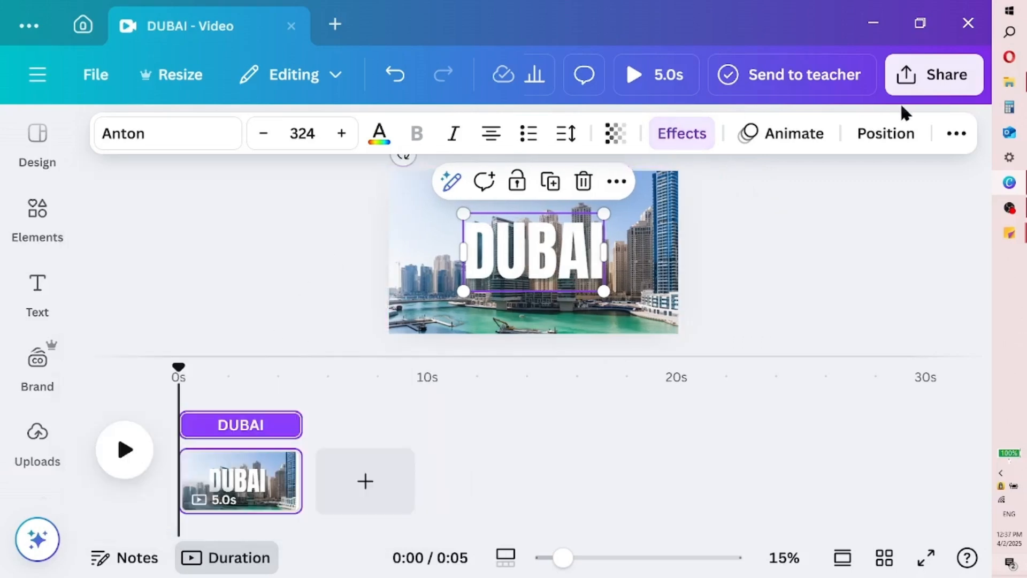
Set up the design's download as a PNG at size 3.125 with a transparent background
left_click(948, 75)
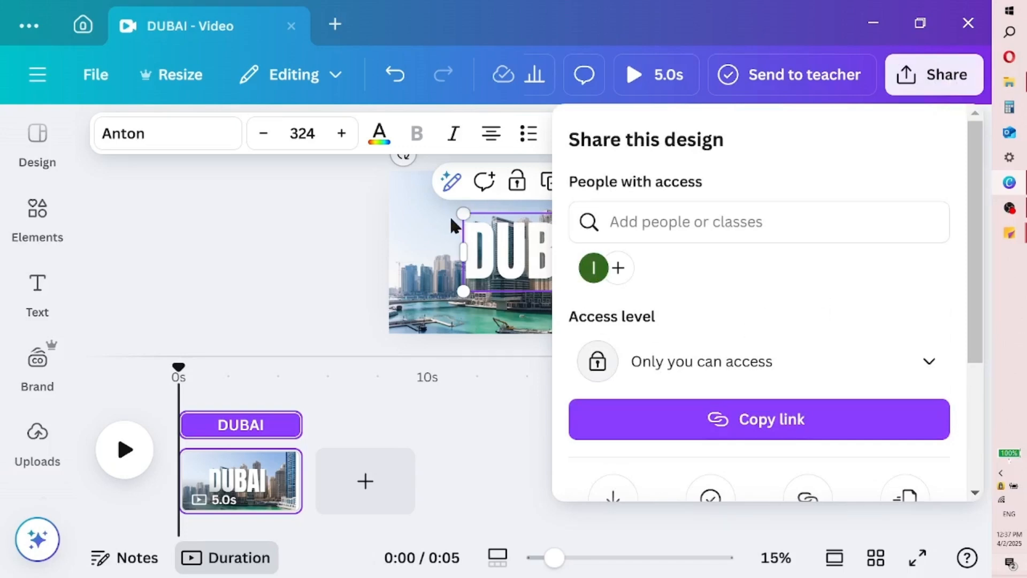
left_click_drag(980, 230, 958, 327)
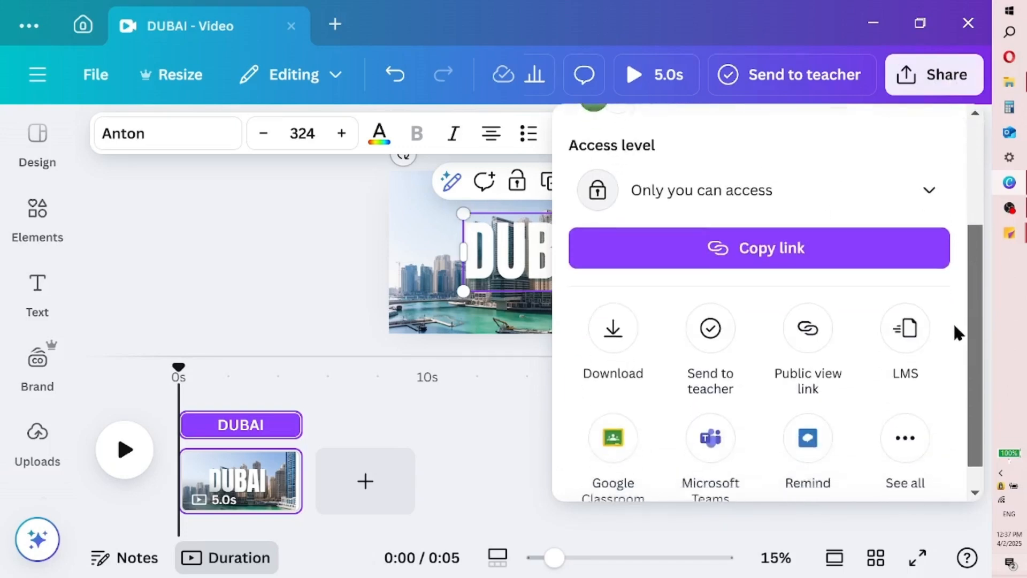
left_click(615, 310)
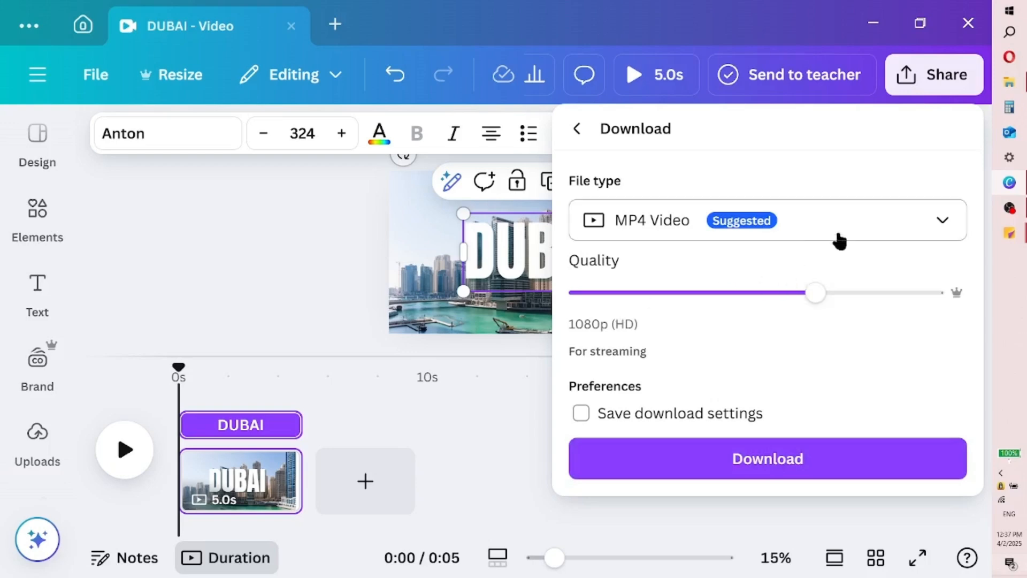
left_click(839, 240)
left_click(754, 359)
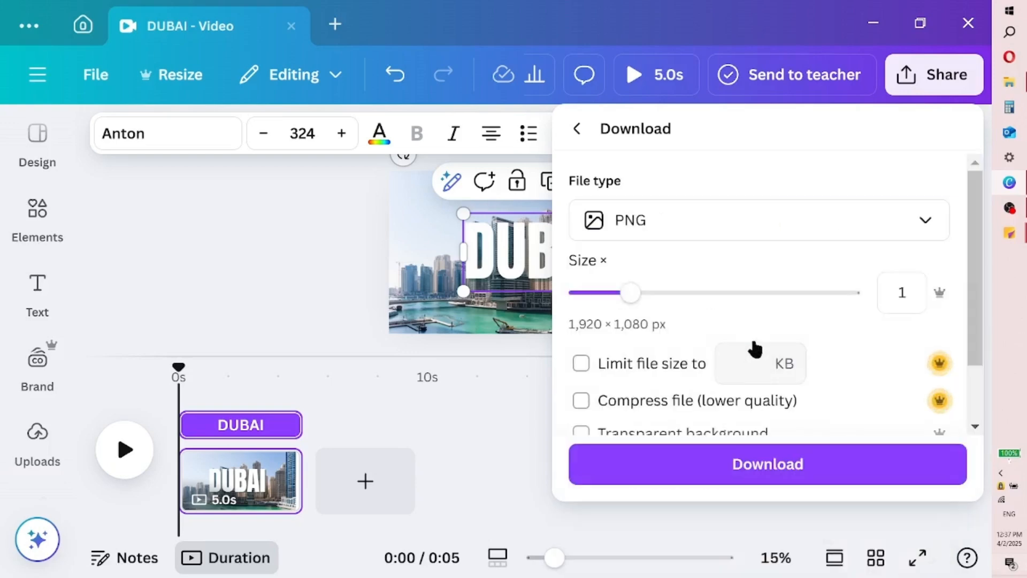
left_click_drag(630, 293, 851, 293)
left_click_drag(979, 315, 962, 398)
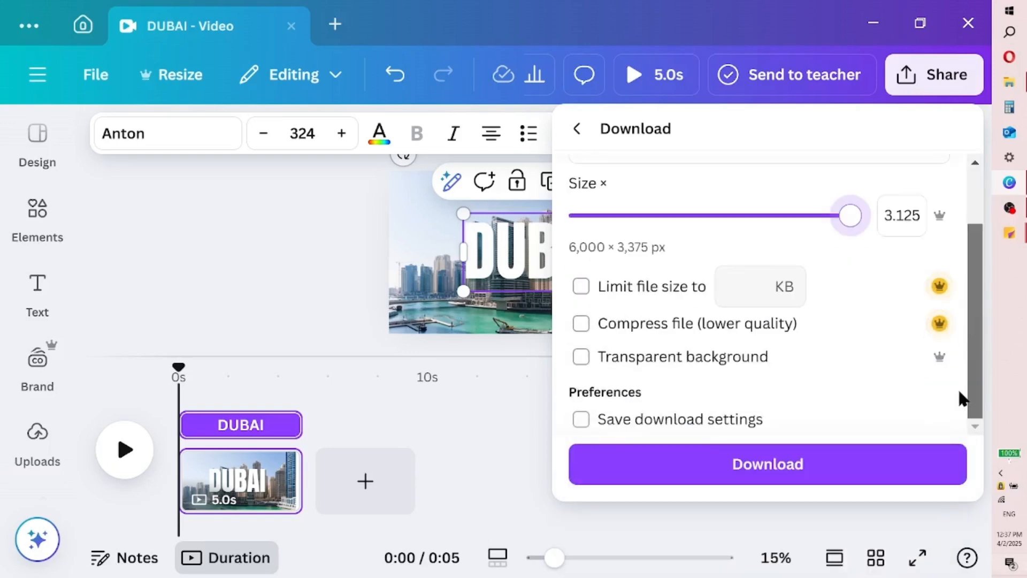
left_click(737, 358)
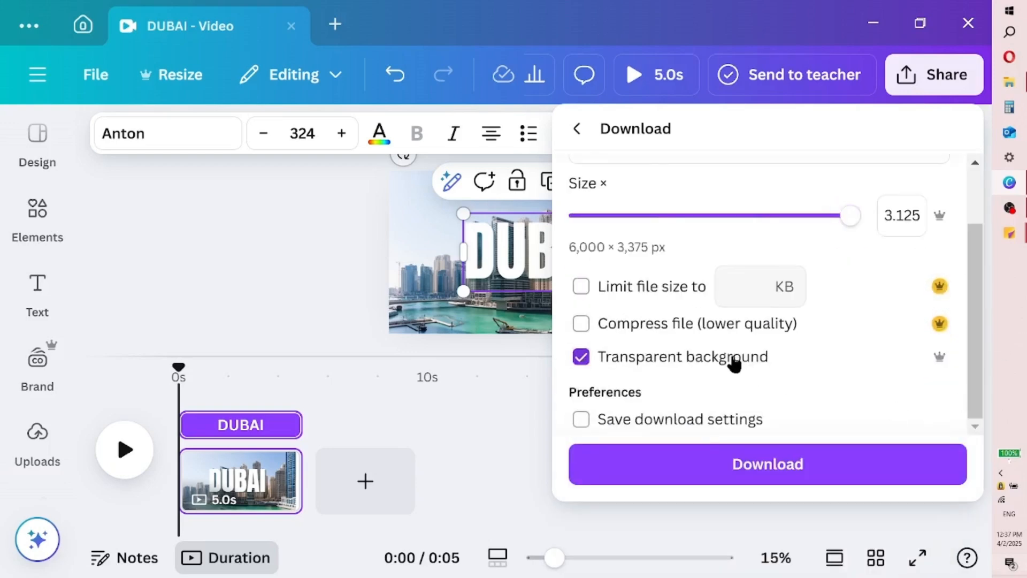
Download the design and save it as DUBAI in the Pictures folder
left_click(776, 464)
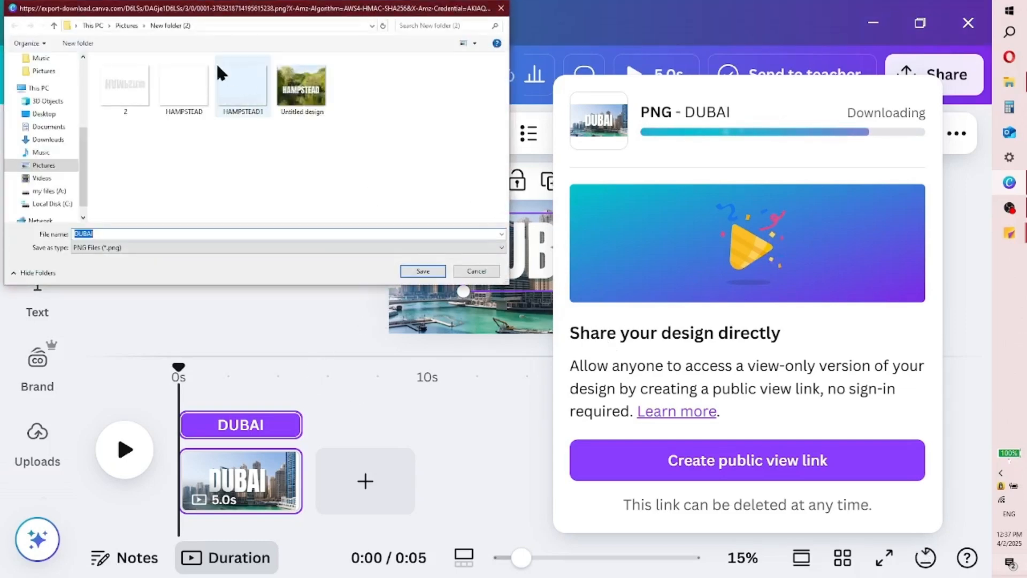
left_click(128, 24)
left_click(423, 271)
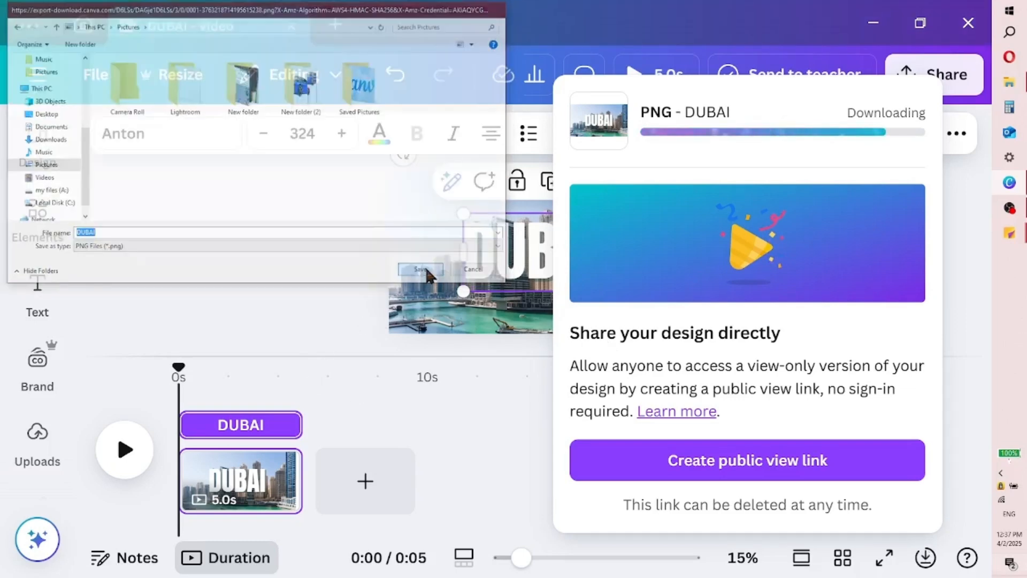
Upload the exported DUBAI image from the Pictures folder to the design's uploads
left_click(208, 249)
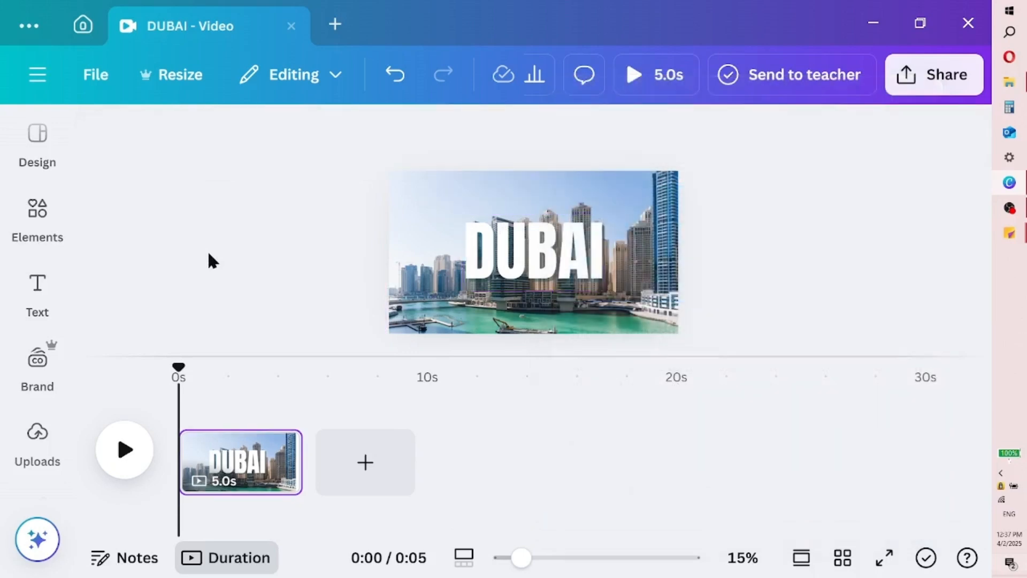
left_click(37, 448)
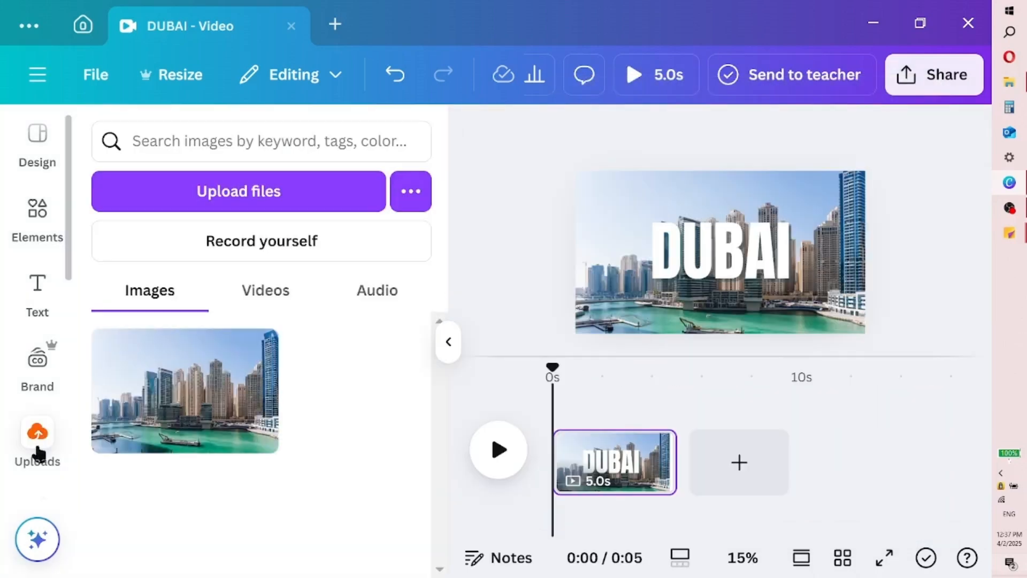
left_click(264, 190)
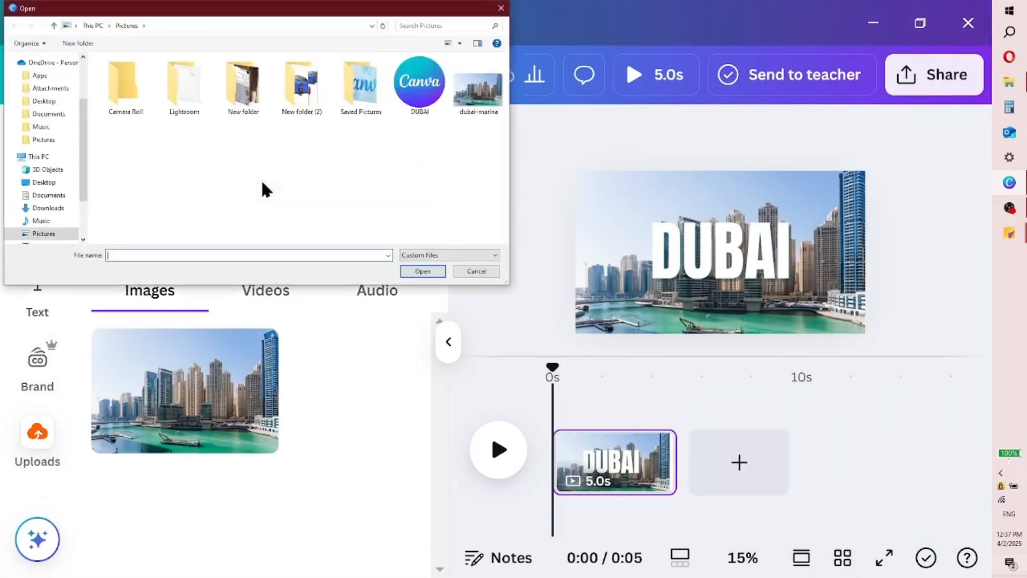
left_click(432, 94)
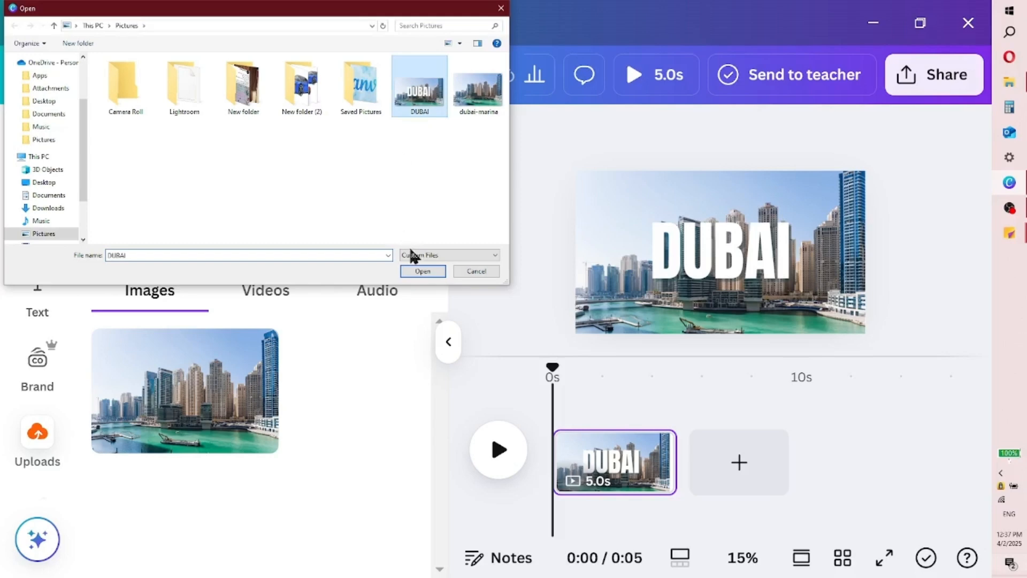
left_click(423, 271)
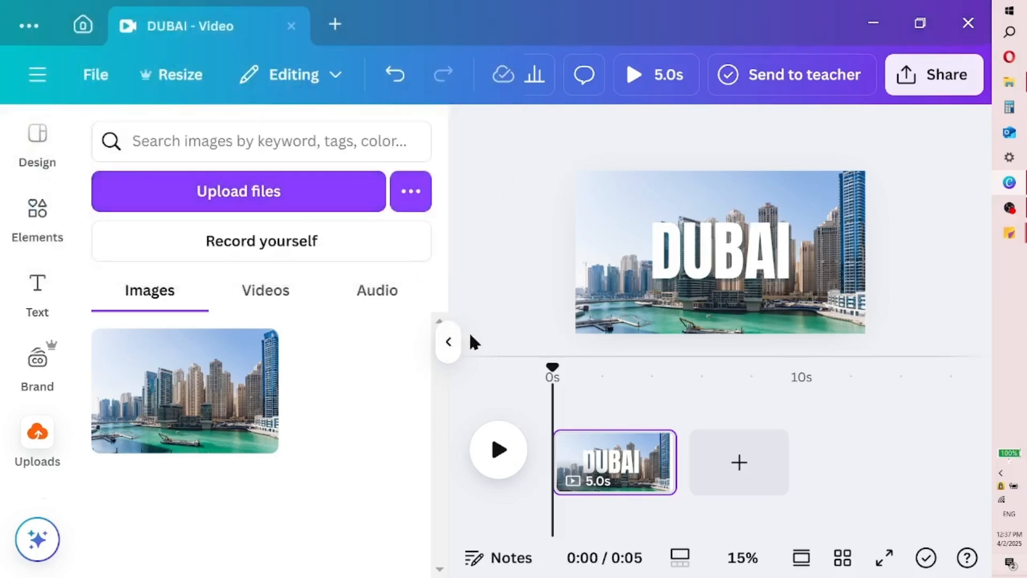
Delete the city skyline background photo from the page, keeping the DUBAI heading
left_click(640, 254)
key("Delete")
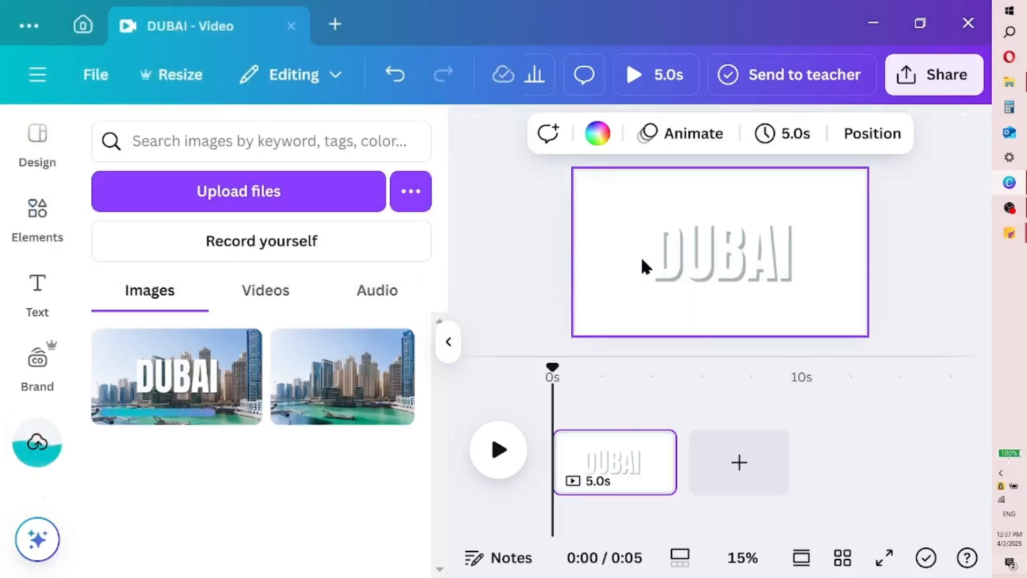
Replace the DUBAI heading on the page with the uploaded DUBAI skyline image and set that image as the background
left_click(680, 252)
key("Delete")
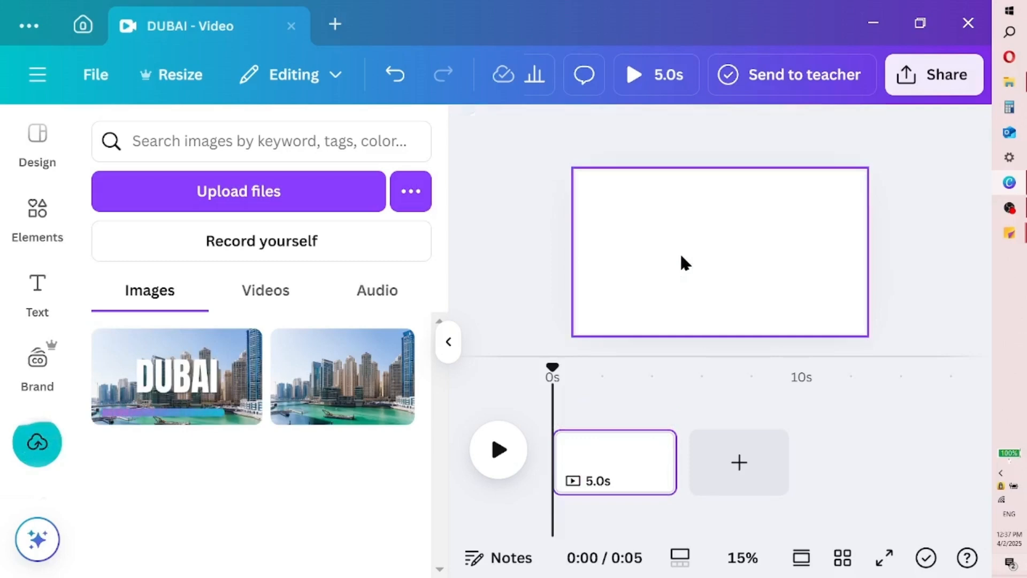
left_click(221, 399)
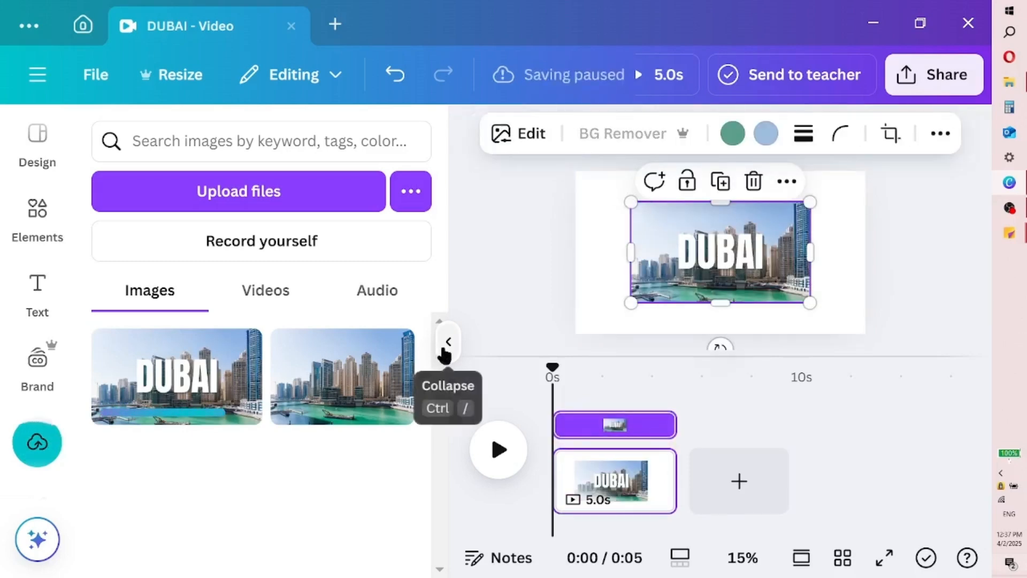
left_click(447, 345)
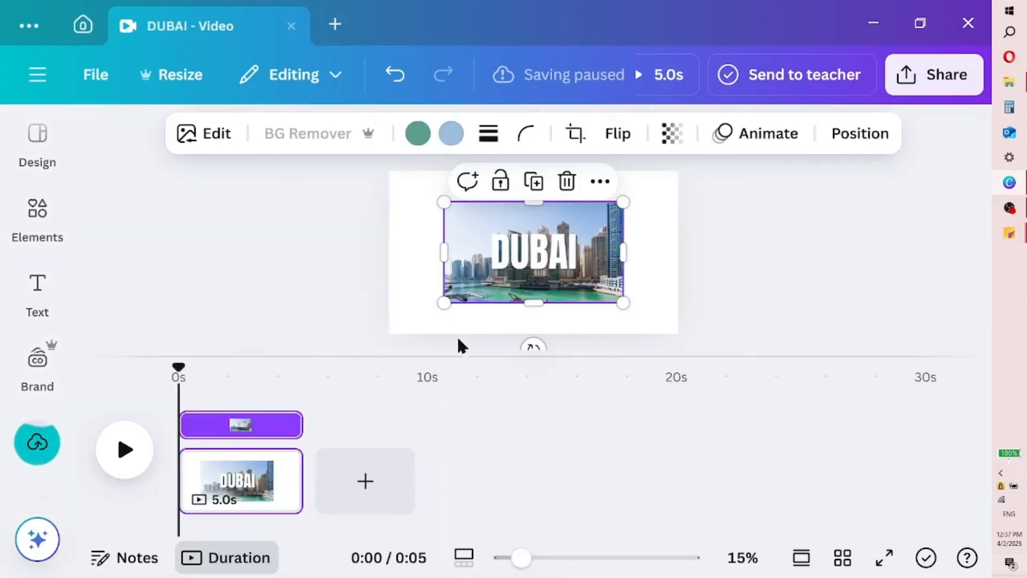
right_click(491, 283)
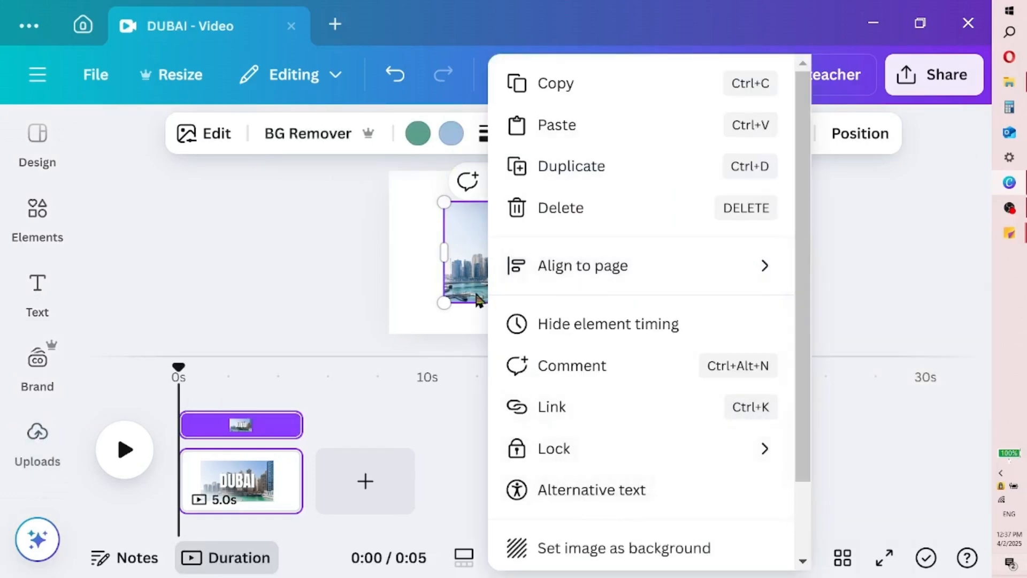
left_click(578, 551)
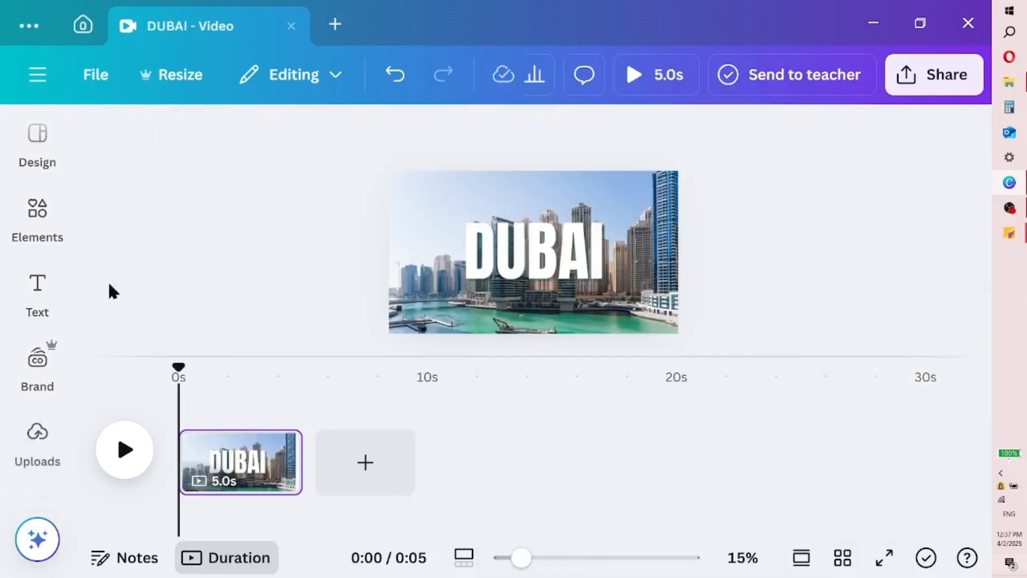
Search the elements for "real plane" and add the white top-view airplane graphic with a pinkish tint to the page
left_click(31, 221)
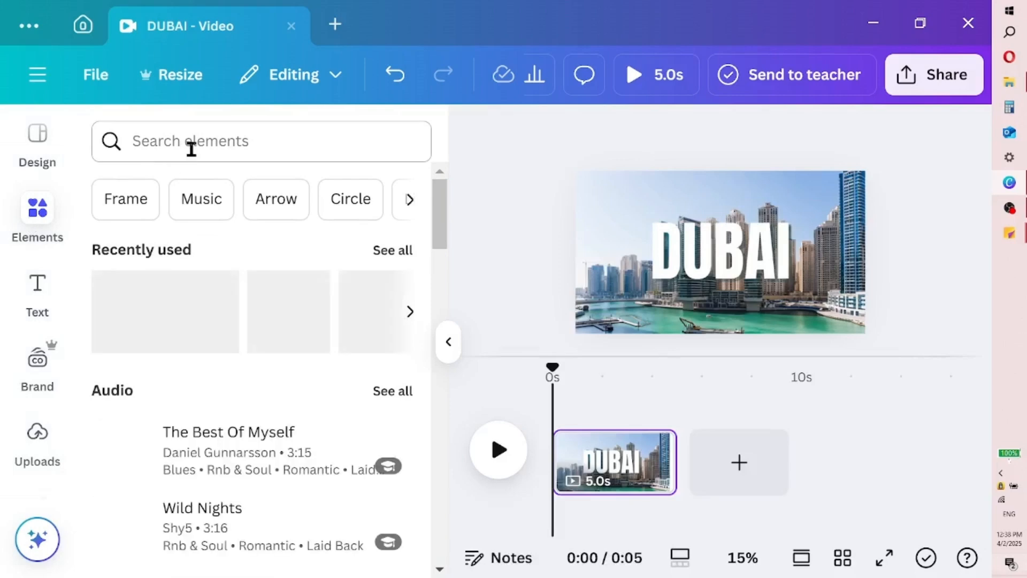
left_click(191, 149)
type("pl")
key("BackSpace")
key("BackSpace")
type("real pla")
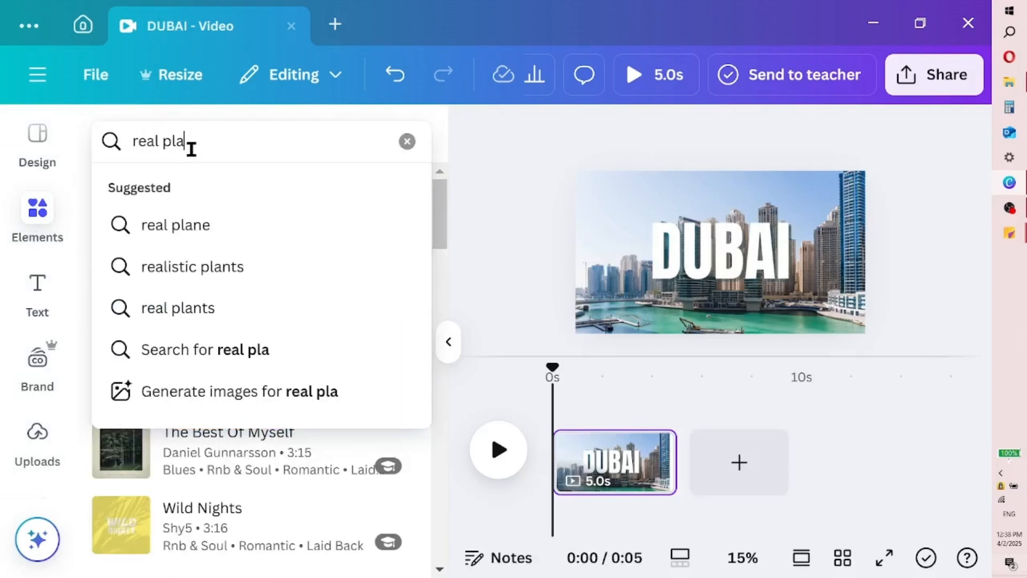
left_click(210, 231)
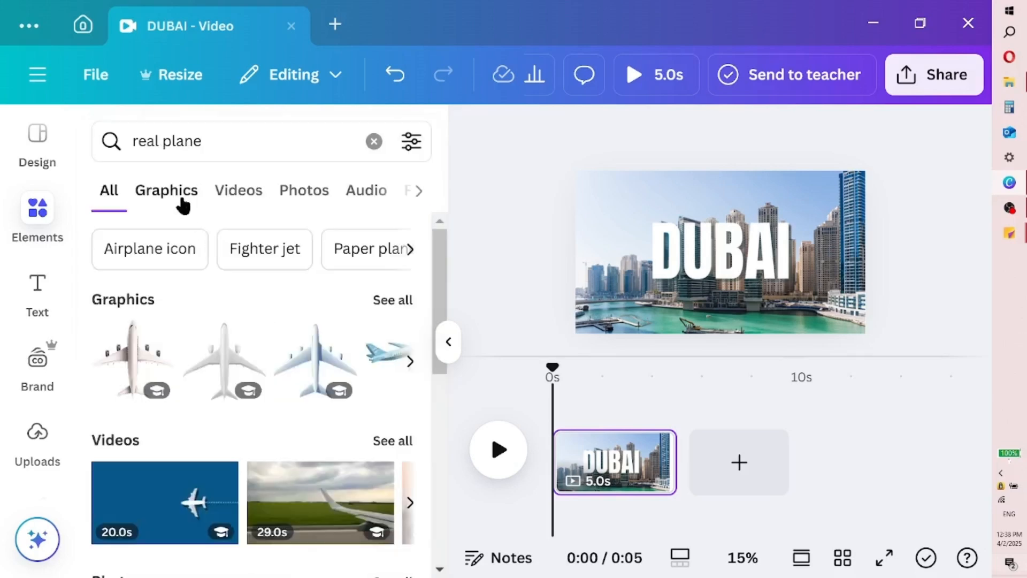
left_click(178, 200)
left_click_drag(442, 289, 442, 295)
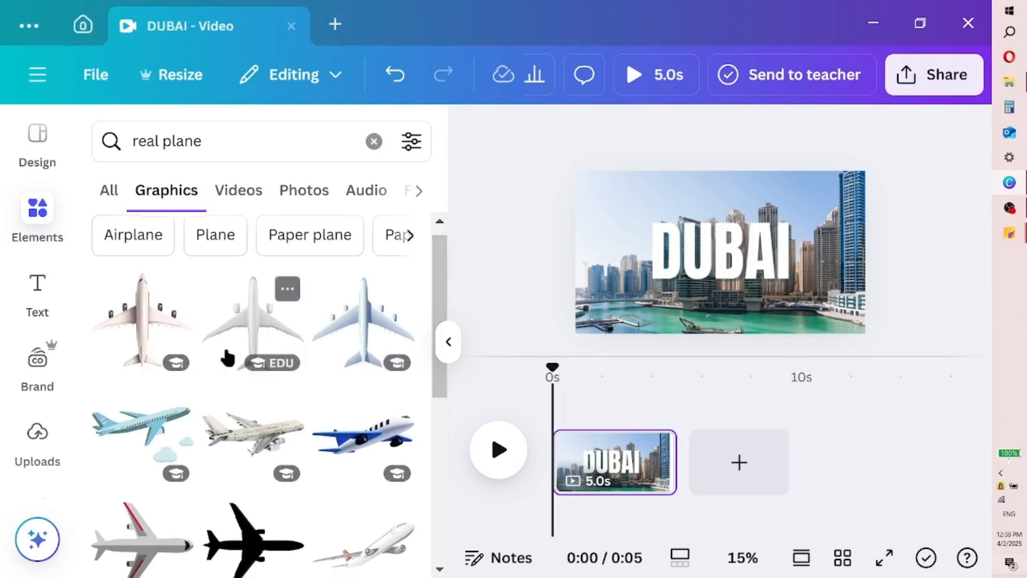
left_click(172, 325)
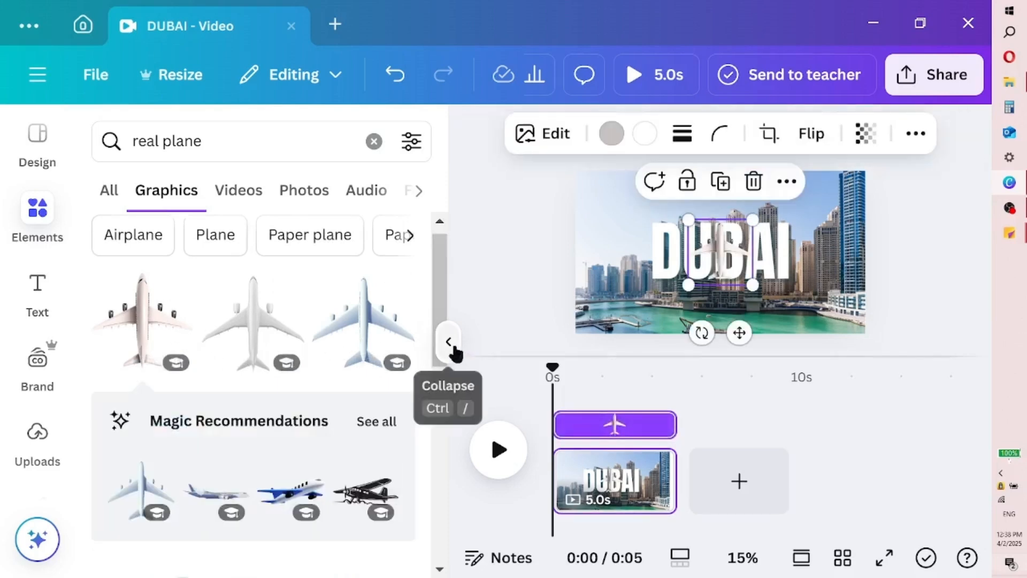
left_click(448, 342)
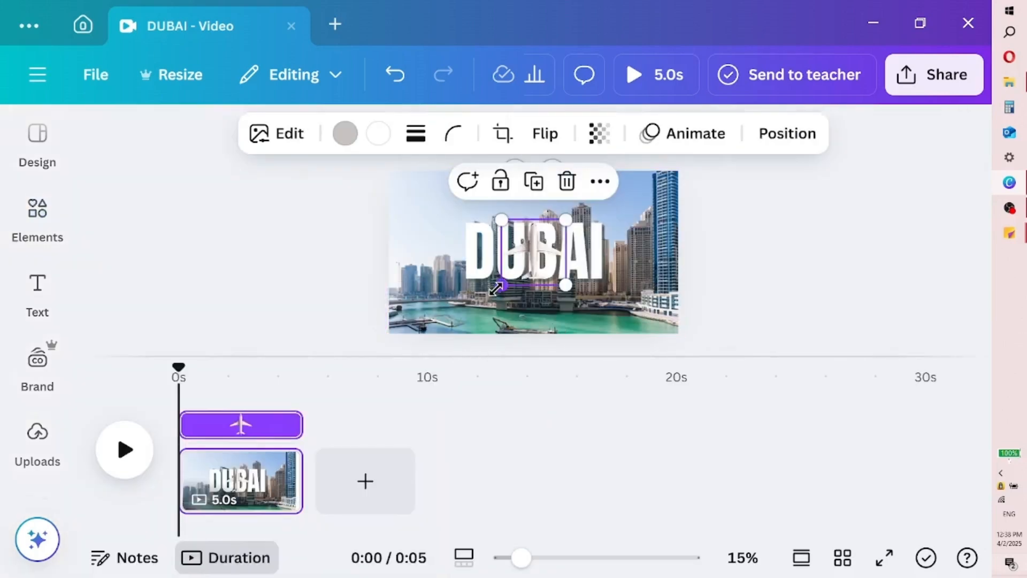
Enlarge the airplane to about 60% of the page width and centre it low on the page, its nose overlapping the DUBAI heading
left_click_drag(497, 287, 328, 401)
left_click_drag(468, 281, 528, 238)
left_click_drag(418, 170, 455, 206)
left_click_drag(544, 278, 528, 292)
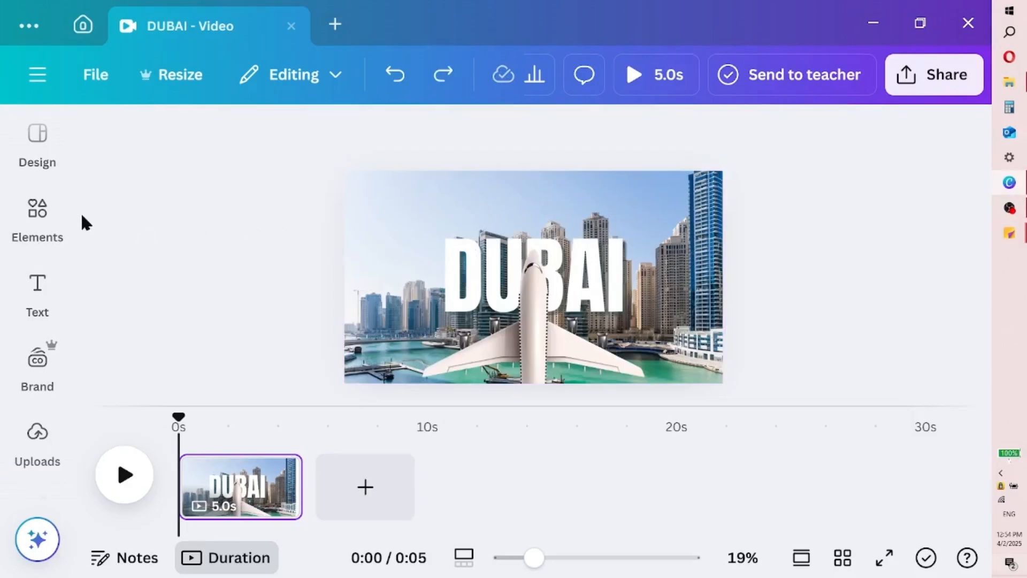
Add the recently used square shape and stretch it into a horizontal band spanning the full page width
left_click(21, 217)
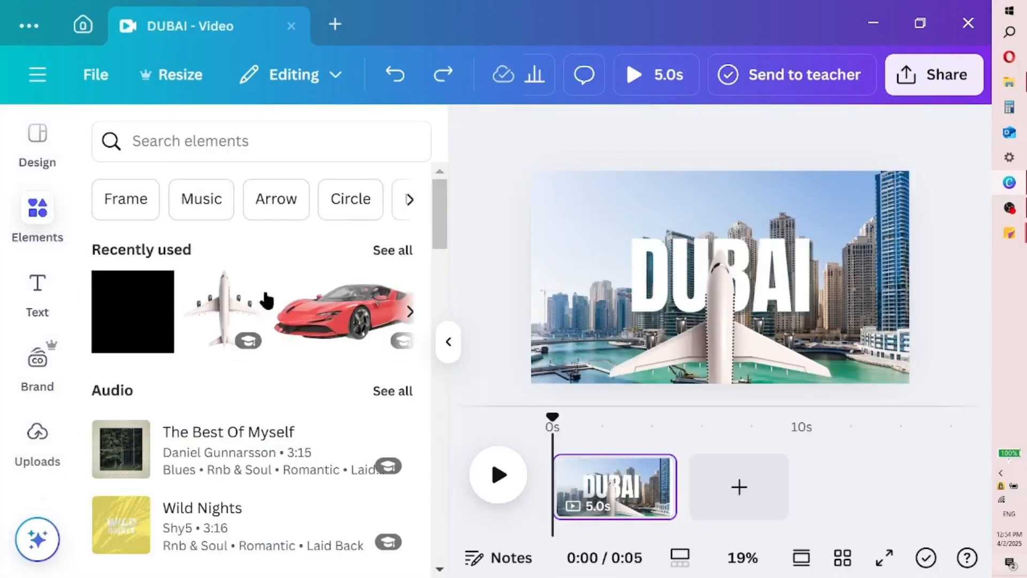
left_click(119, 331)
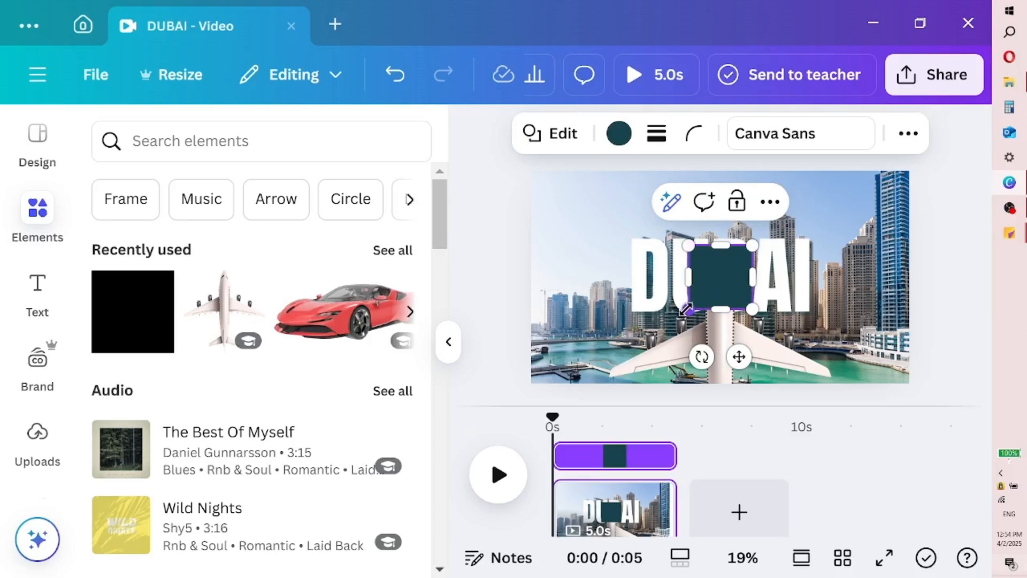
left_click_drag(670, 311, 610, 320)
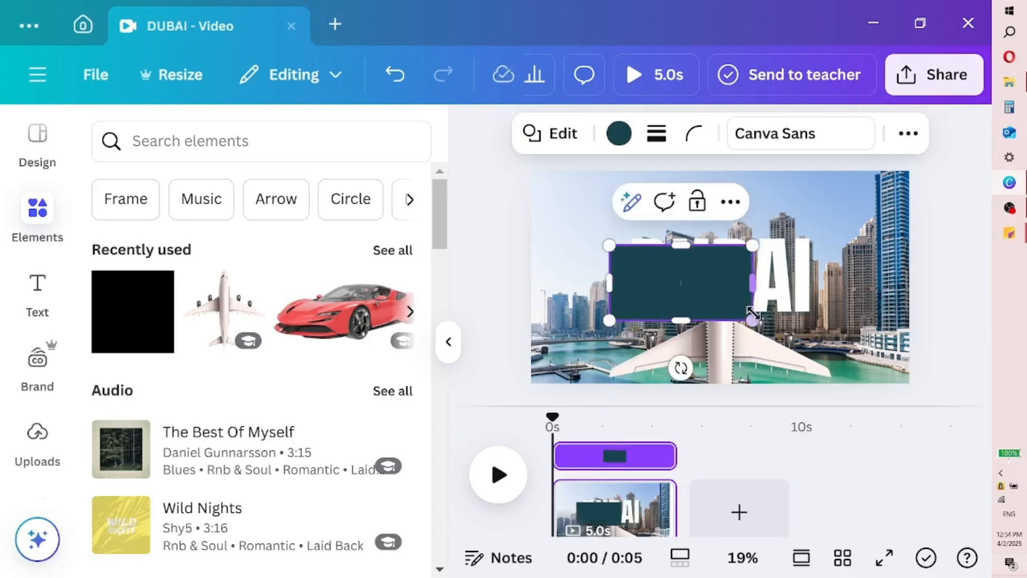
left_click_drag(755, 319, 832, 319)
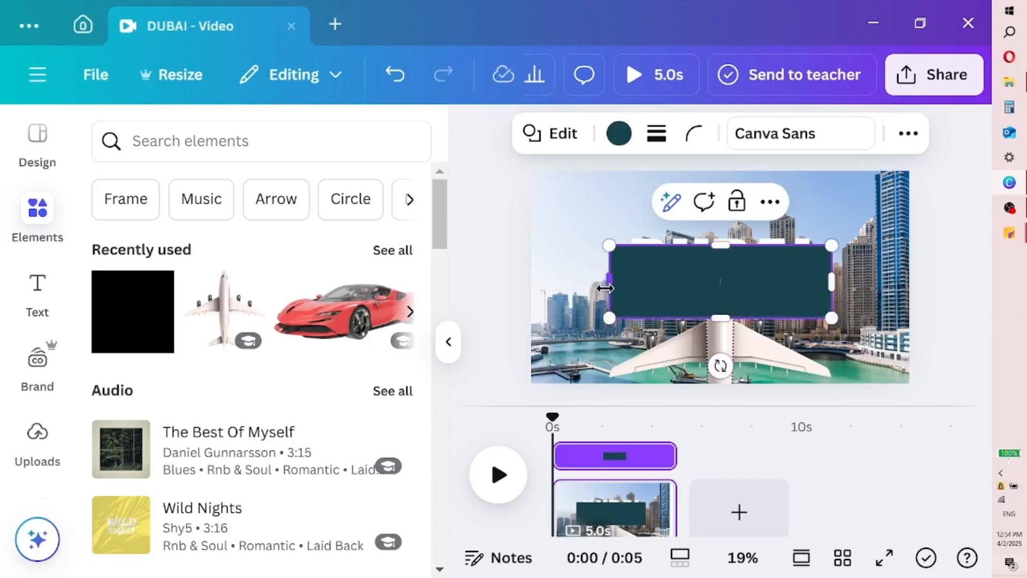
left_click_drag(610, 281, 552, 282)
left_click_drag(833, 279, 910, 281)
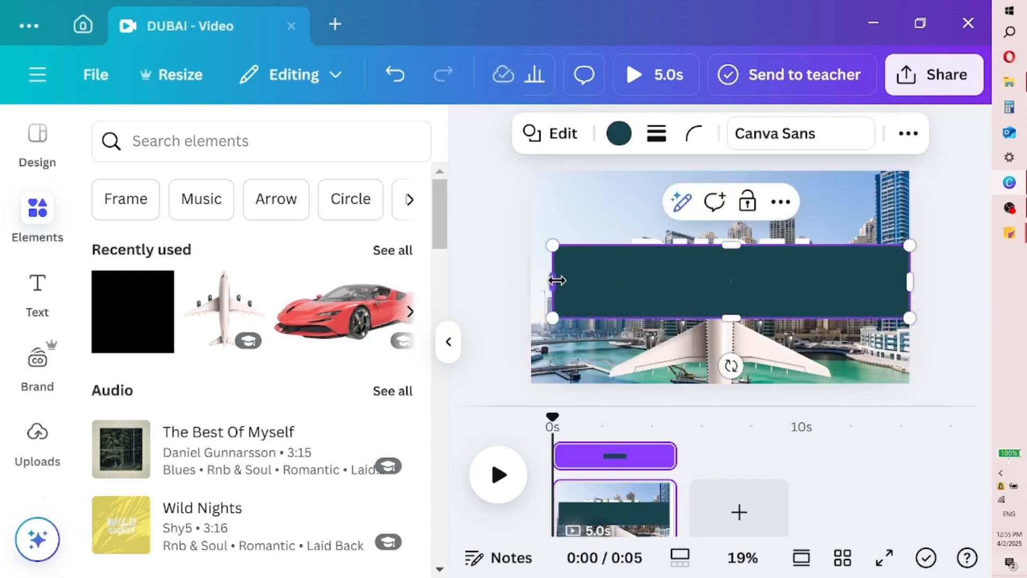
left_click_drag(557, 279, 533, 280)
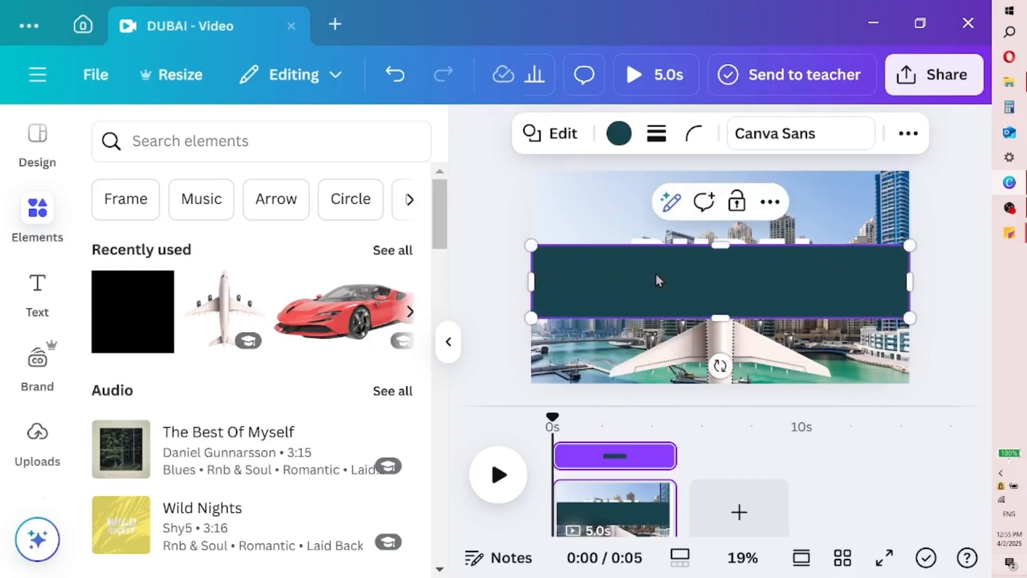
Move the band down to the bottom edge of the page, uncovering the DUBAI heading
left_click(799, 359)
left_click(862, 284)
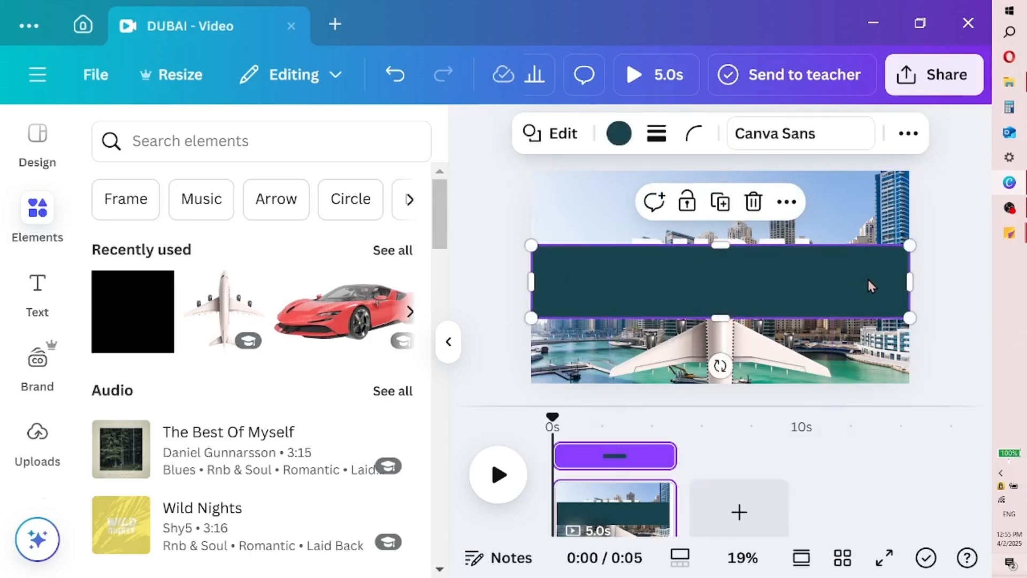
left_click_drag(868, 289, 871, 373)
Try several photo colors on the band and set its fill to the dark slate blue #2f3f4e
left_click(619, 133)
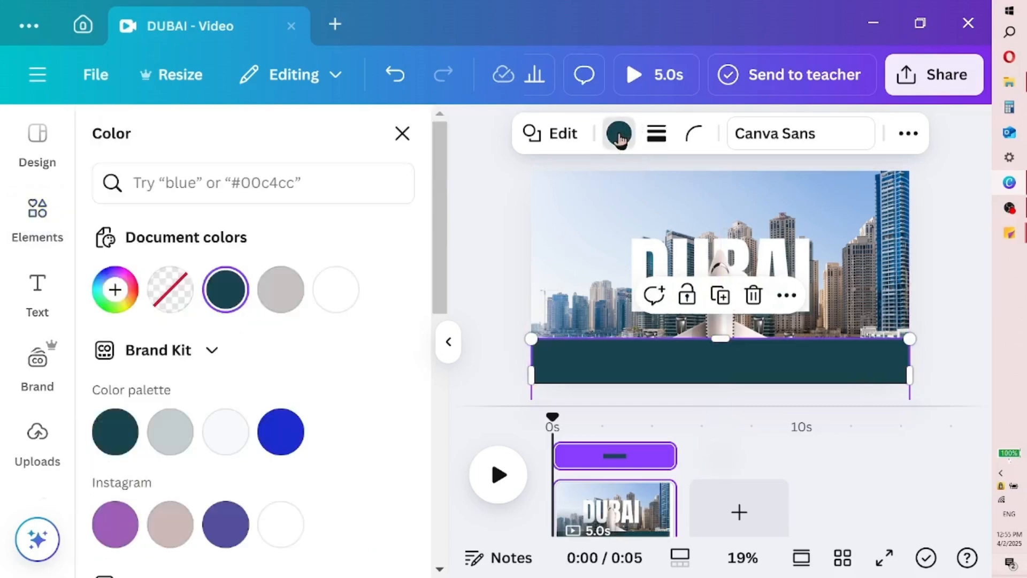
left_click_drag(442, 223, 441, 271)
left_click(385, 522)
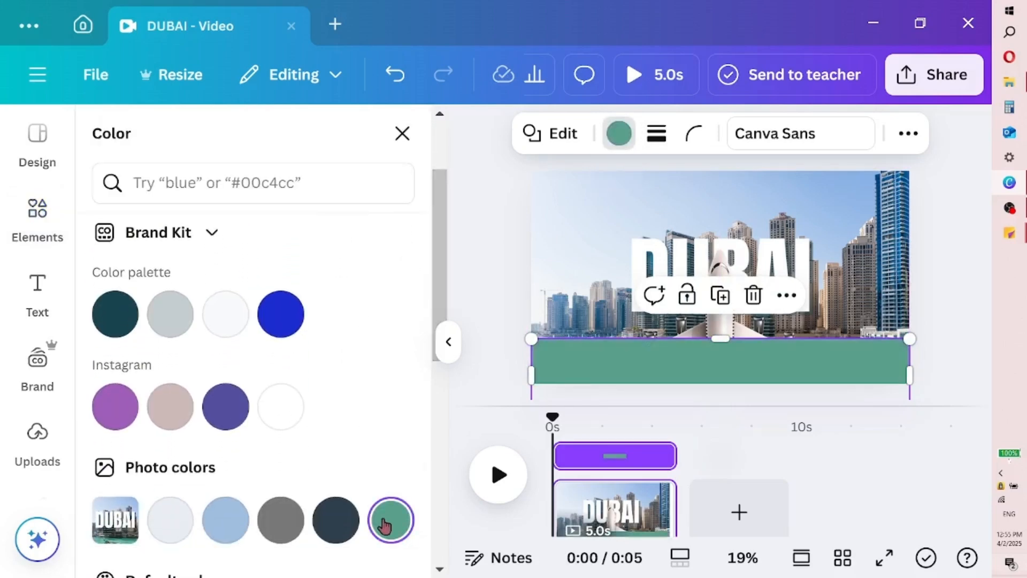
left_click(332, 531)
left_click(294, 532)
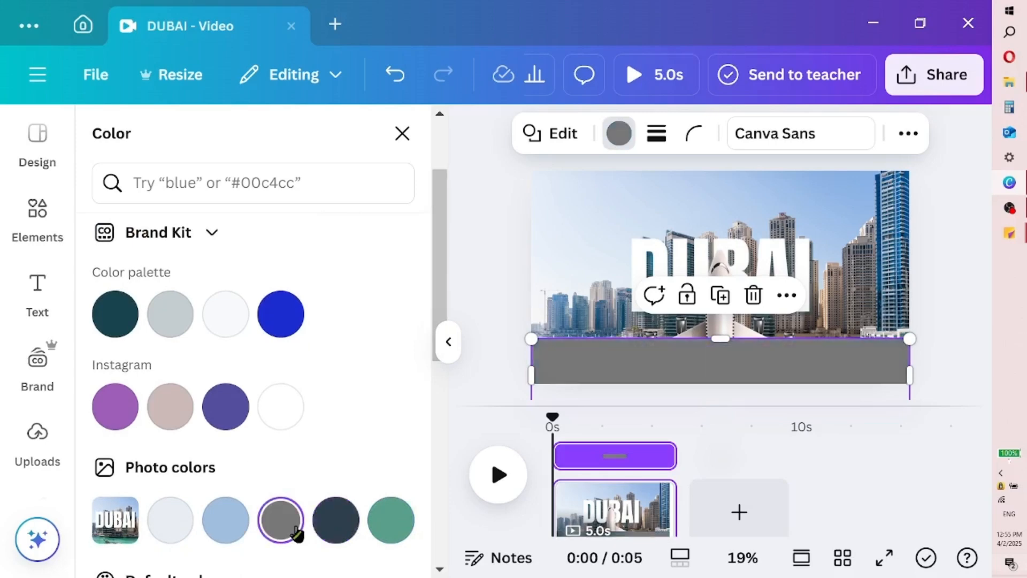
left_click(235, 521)
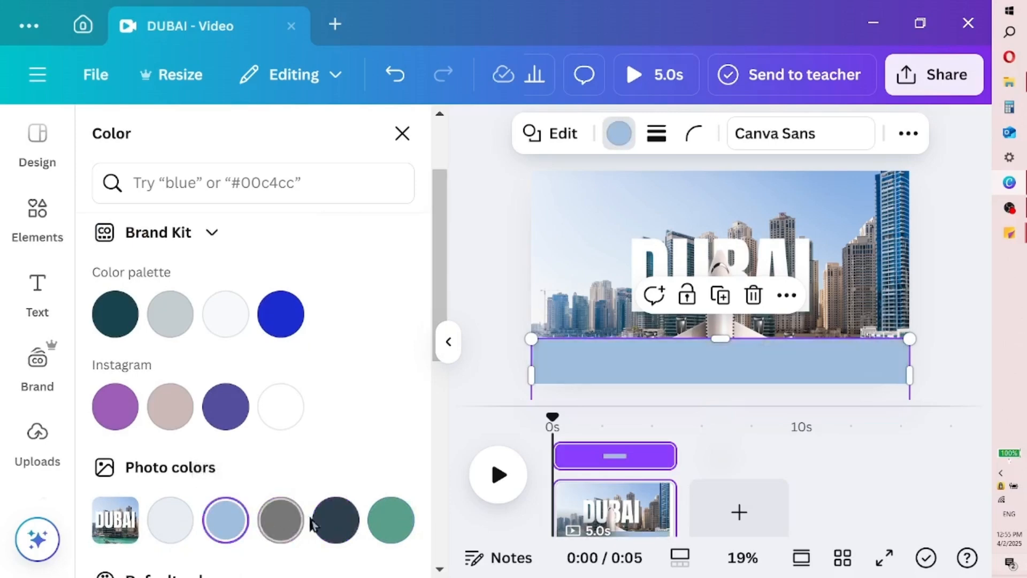
left_click(376, 529)
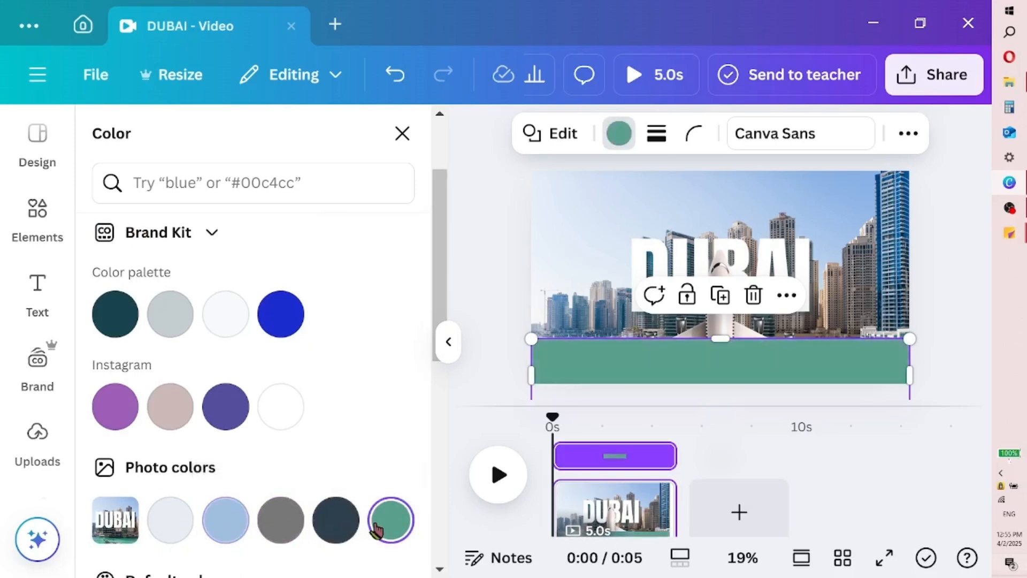
left_click(336, 522)
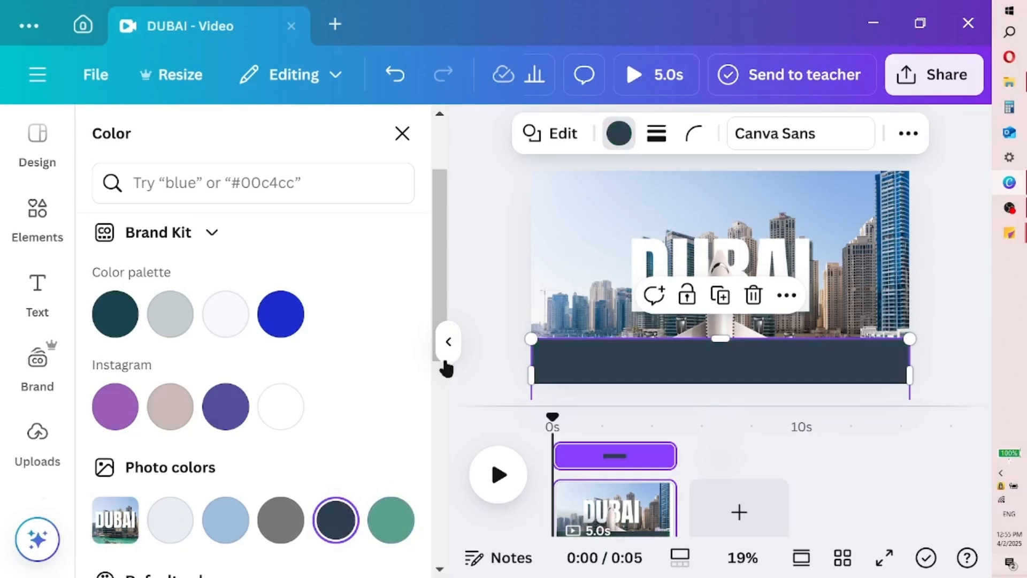
left_click(448, 343)
Move the airplane up over the DUBAI heading and raise the dark band to fill about the lowest third of the page
mouse_move(529, 369)
left_mouse_down()
mouse_move(530, 355)
mouse_move(535, 377)
left_mouse_up()
left_click_drag(535, 338, 532, 272)
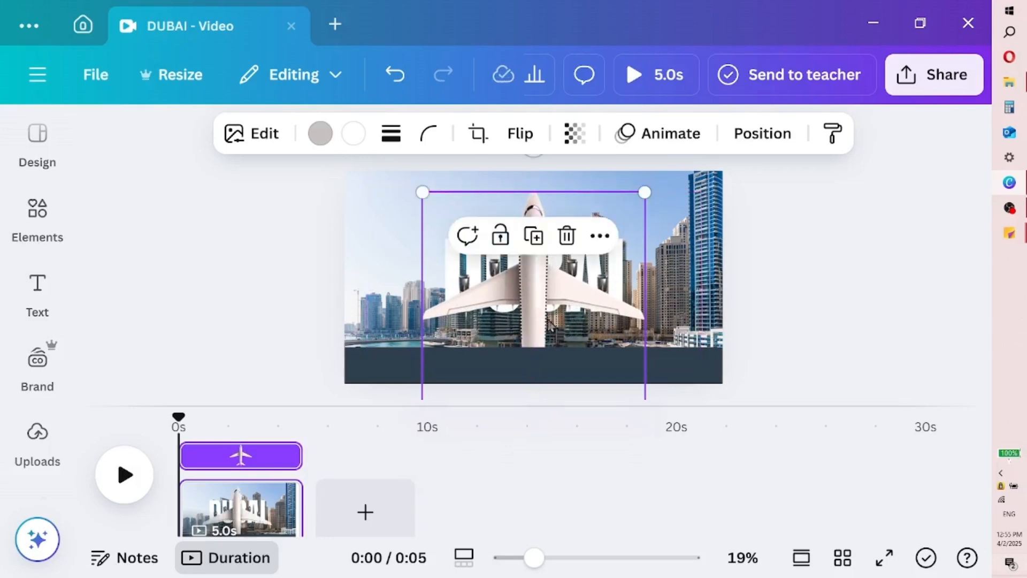
left_click(579, 361)
mouse_move(579, 337)
left_mouse_down()
mouse_move(582, 314)
mouse_move(583, 328)
left_mouse_up()
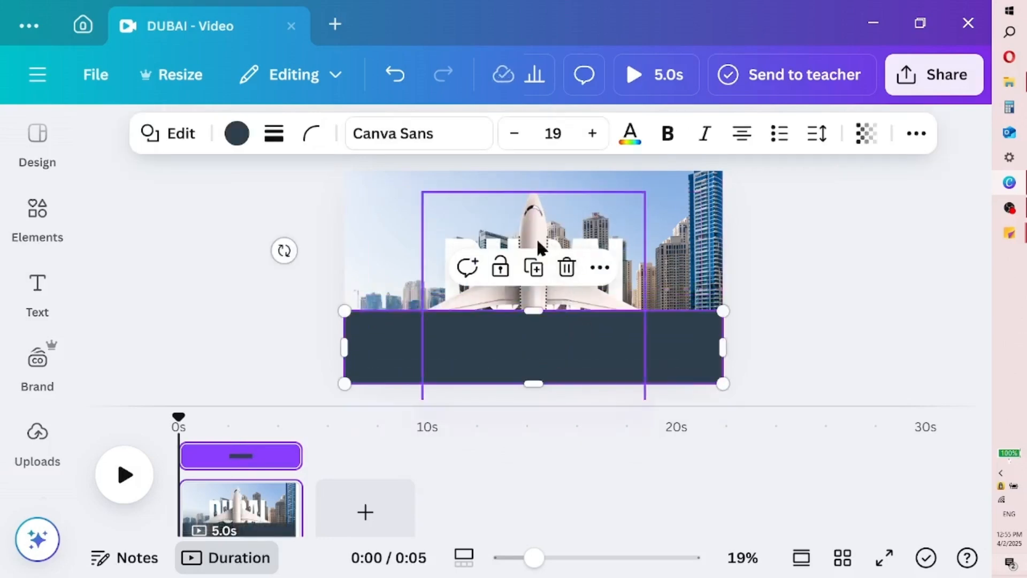
Move the airplane further up the page and extend the dark band upward to cover slightly more than half the page height
left_click(539, 222)
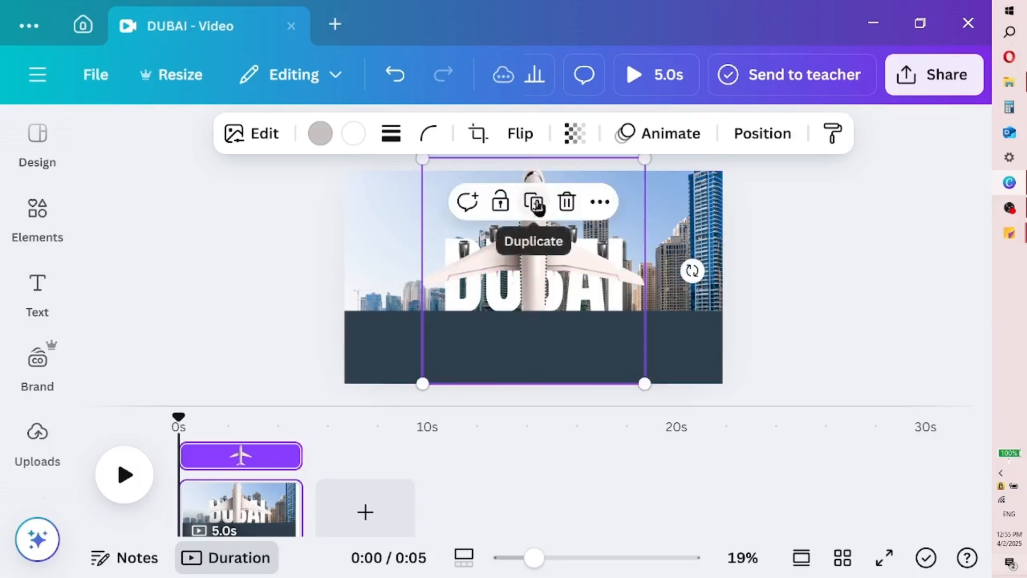
left_click_drag(550, 247, 545, 227)
left_click(666, 356)
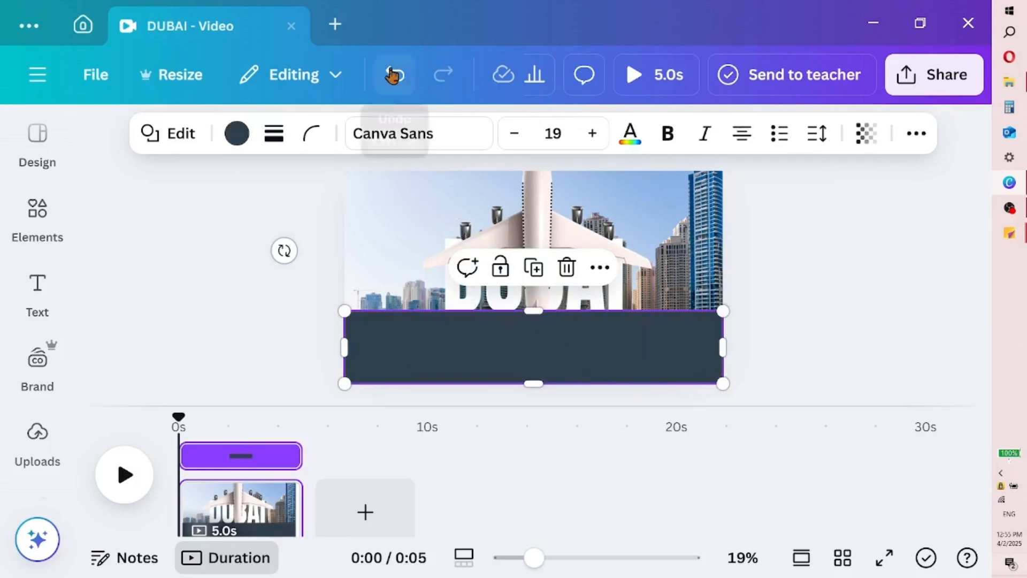
left_click(394, 75)
left_click_drag(528, 312, 525, 266)
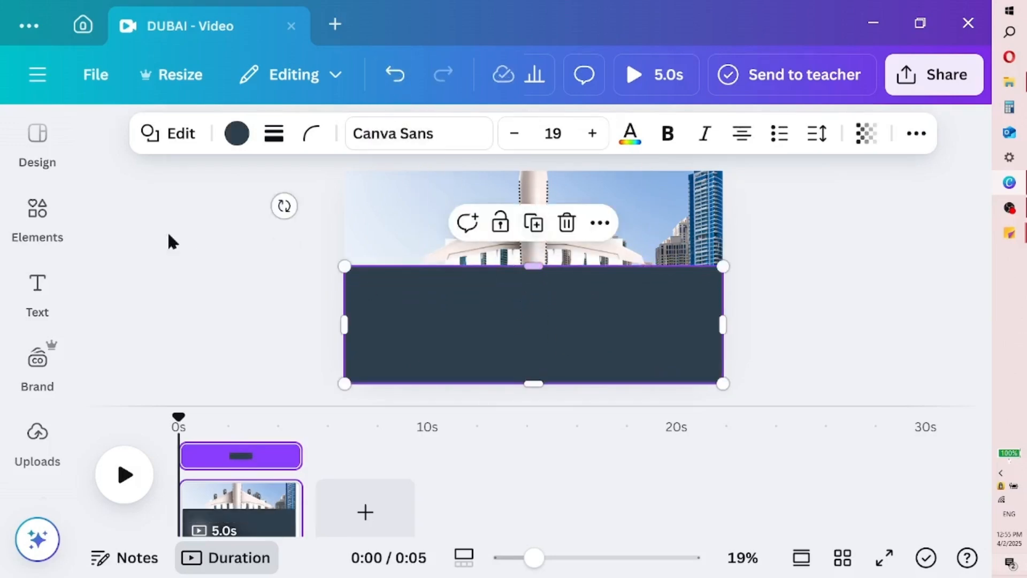
Add another square shape to the page and fill it with the band's color #2f3f4e
right_click(439, 350)
left_click(46, 226)
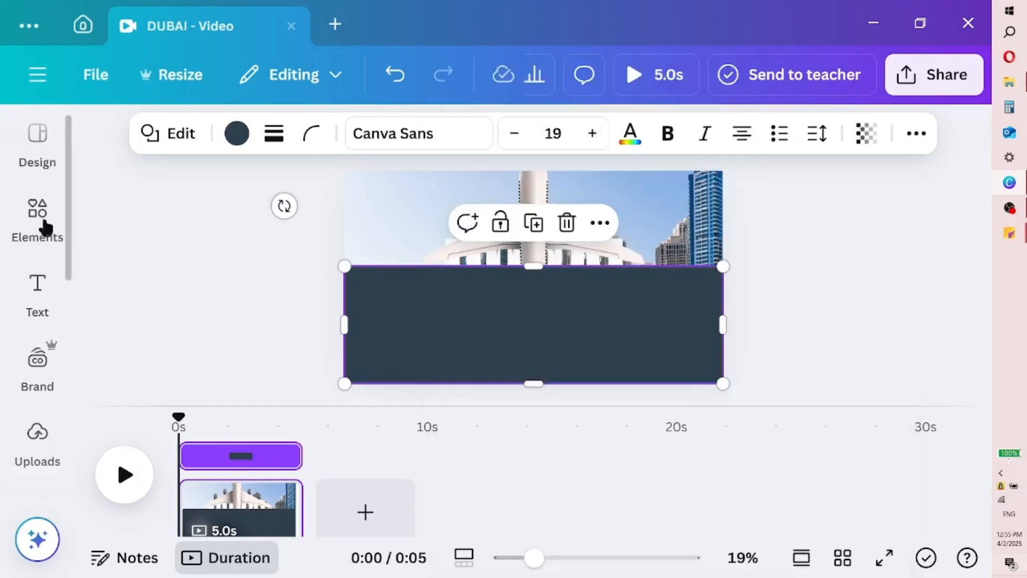
left_click(45, 226)
left_click(142, 310)
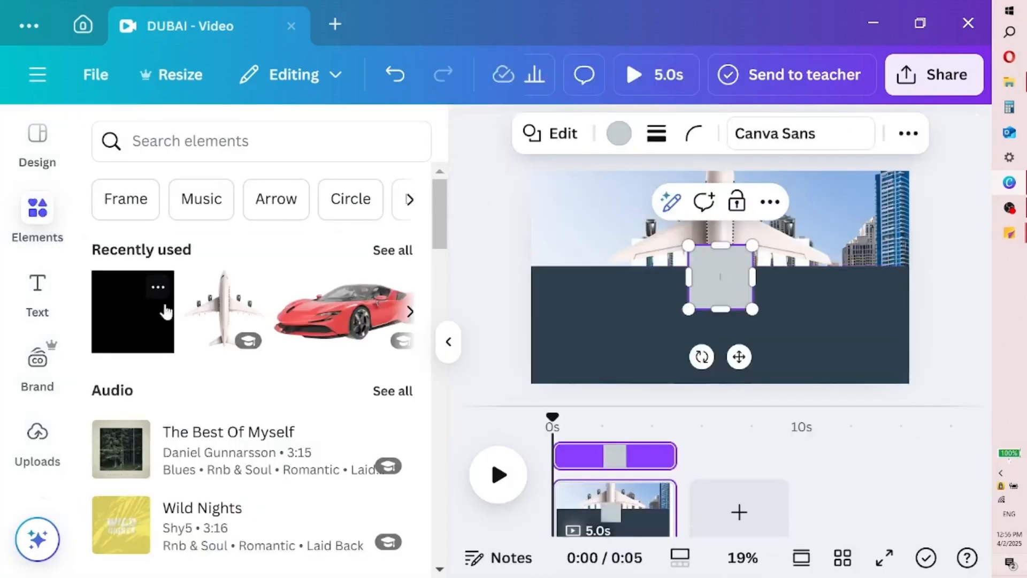
left_click(450, 346)
left_click(239, 134)
left_click(279, 348)
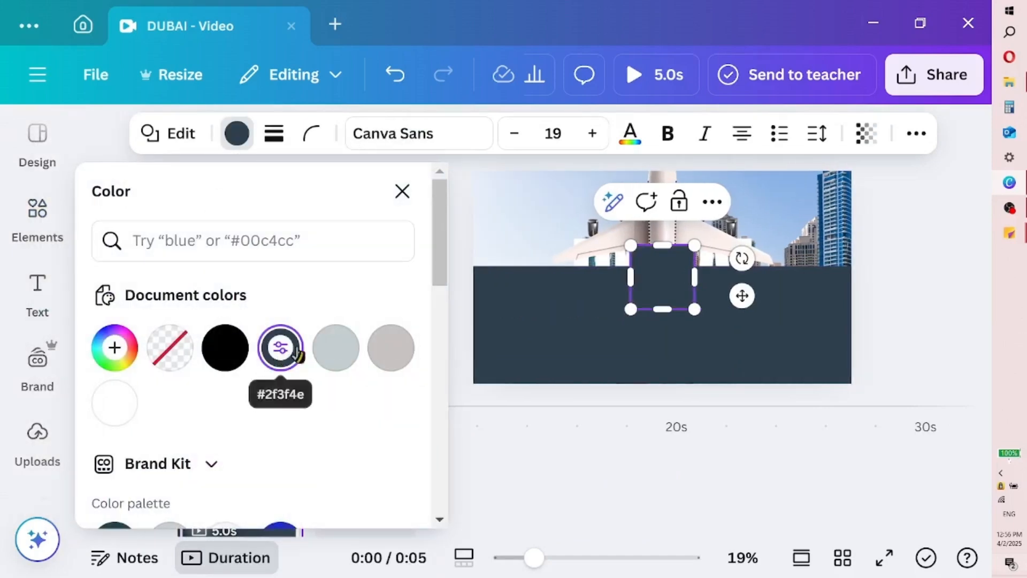
left_click(403, 190)
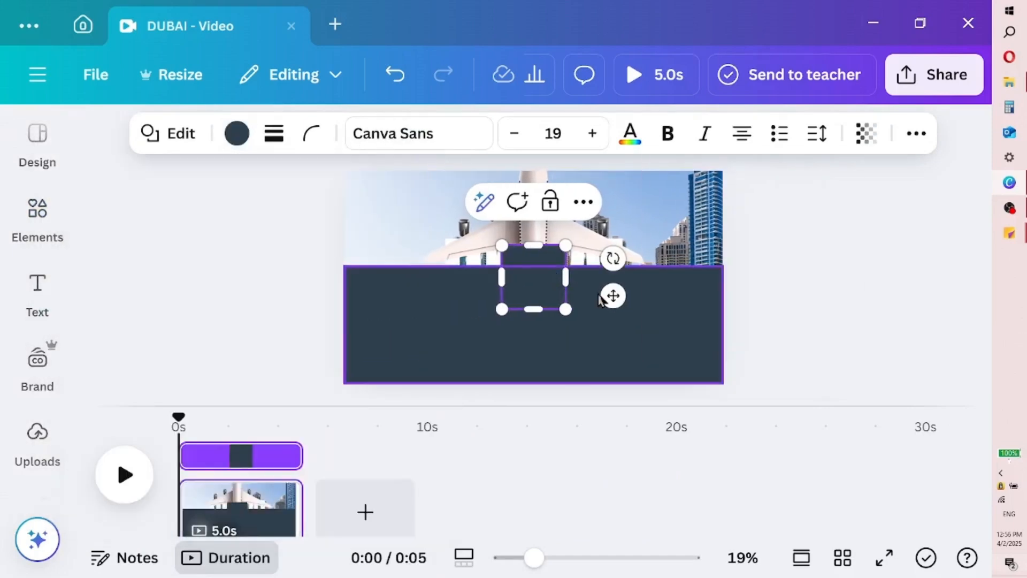
Tilt the new dark square and stretch it into a slanted block rising from the band's left end to the page centre
left_click_drag(611, 256, 602, 247)
left_click_drag(541, 283, 349, 292)
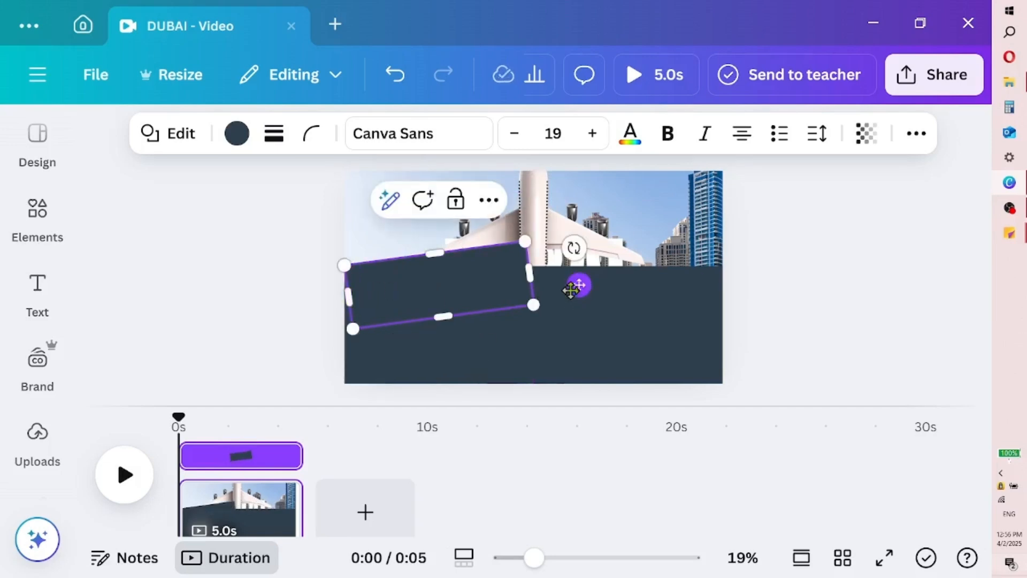
left_click_drag(574, 250, 574, 247)
left_click(496, 326)
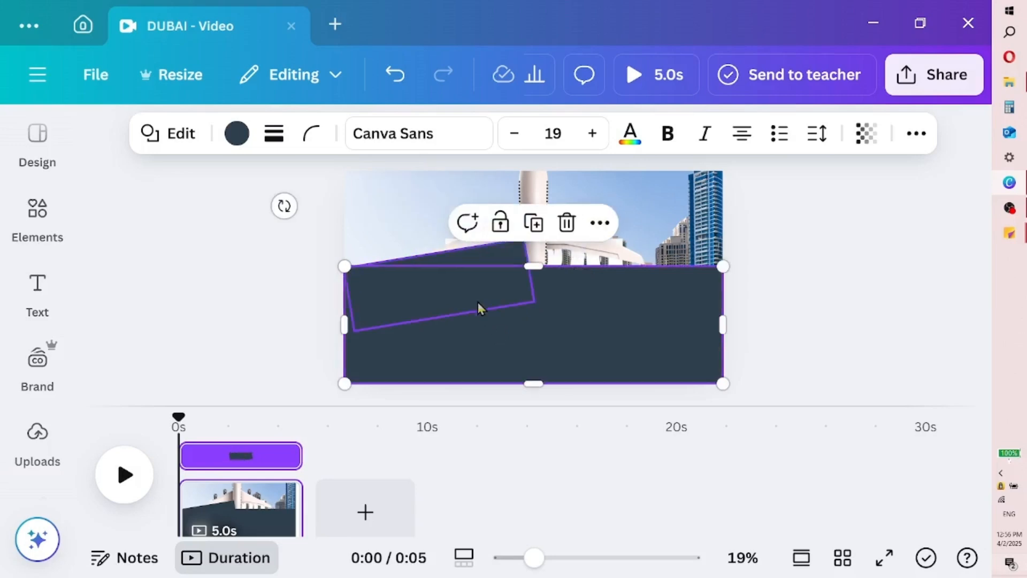
left_click(475, 286)
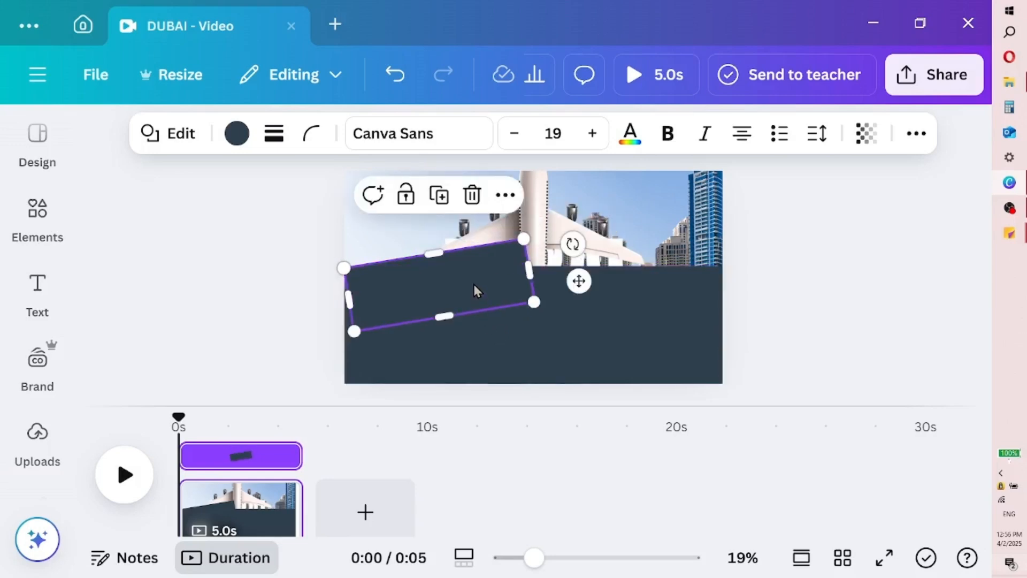
left_click_drag(530, 268, 535, 266)
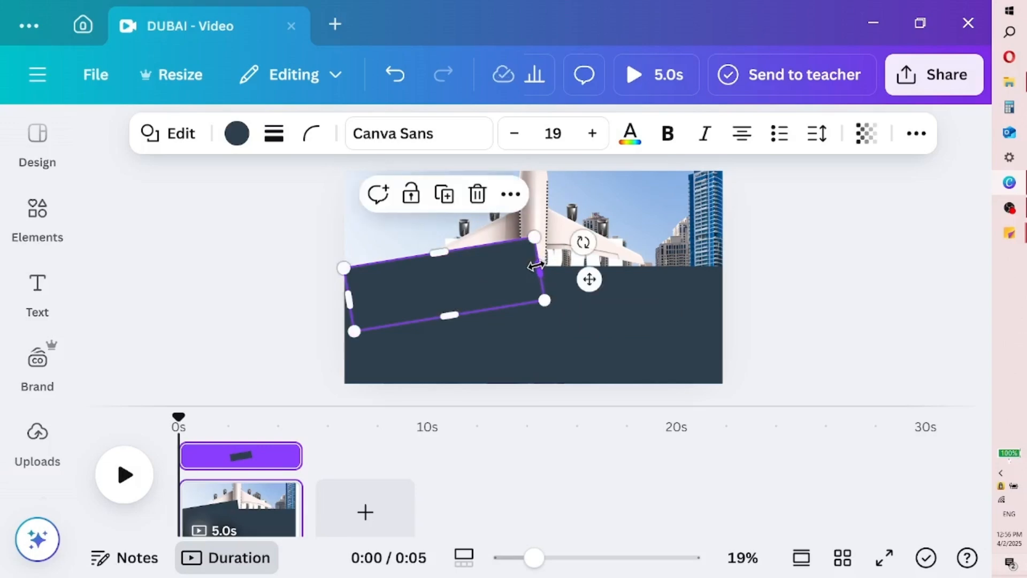
Duplicate the slanted block, tilt the copy the opposite way and place it over the right half of the band's upper edge
right_click(484, 279)
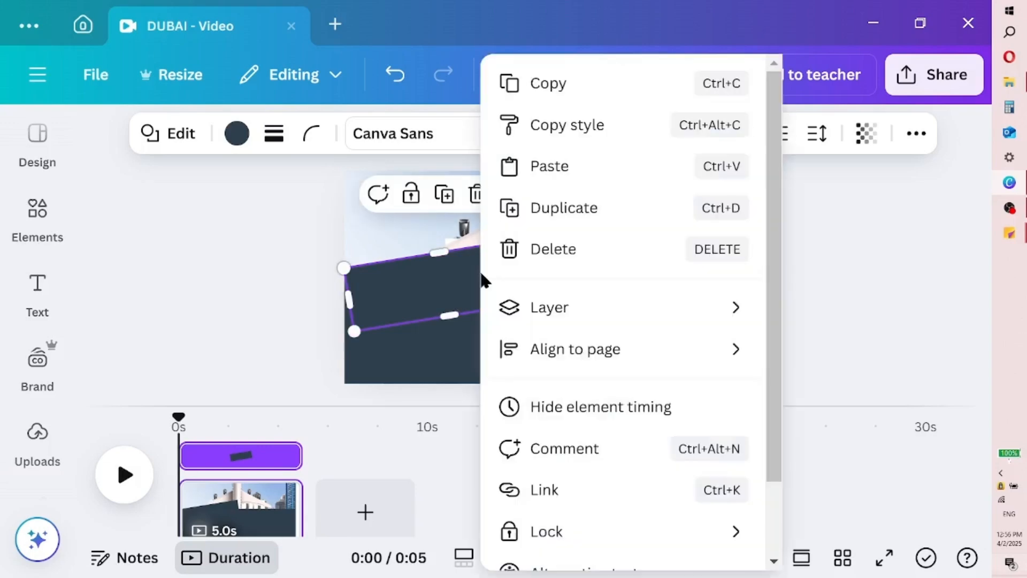
left_click(583, 210)
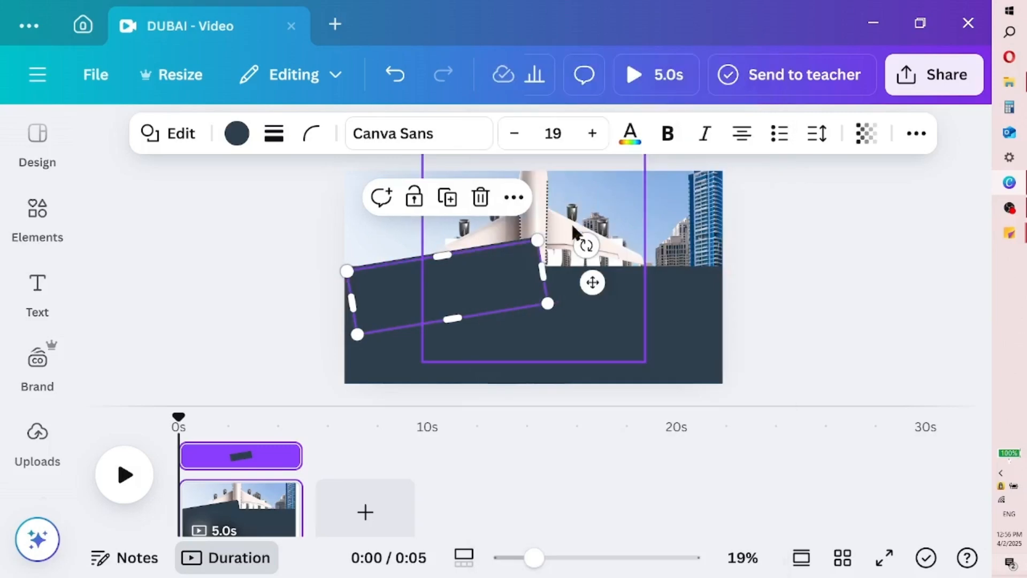
left_click_drag(508, 289, 634, 277)
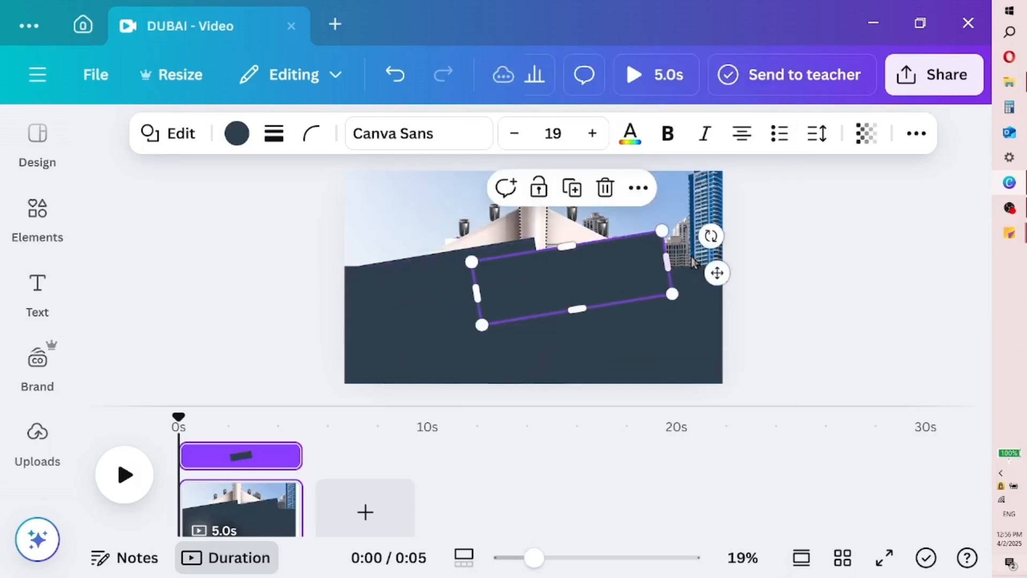
left_click_drag(711, 236, 717, 283)
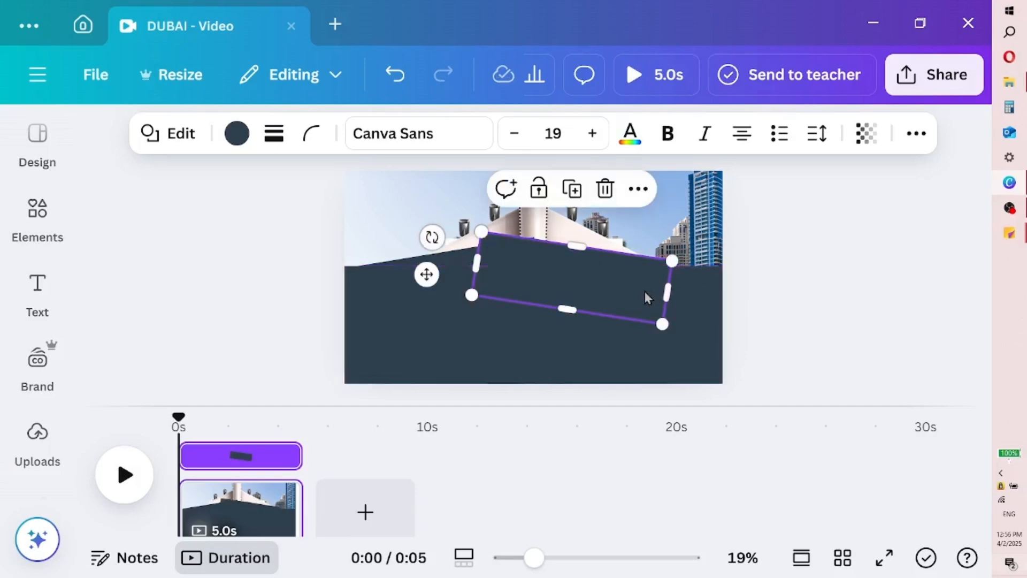
left_click_drag(630, 286, 672, 291)
left_click(555, 340)
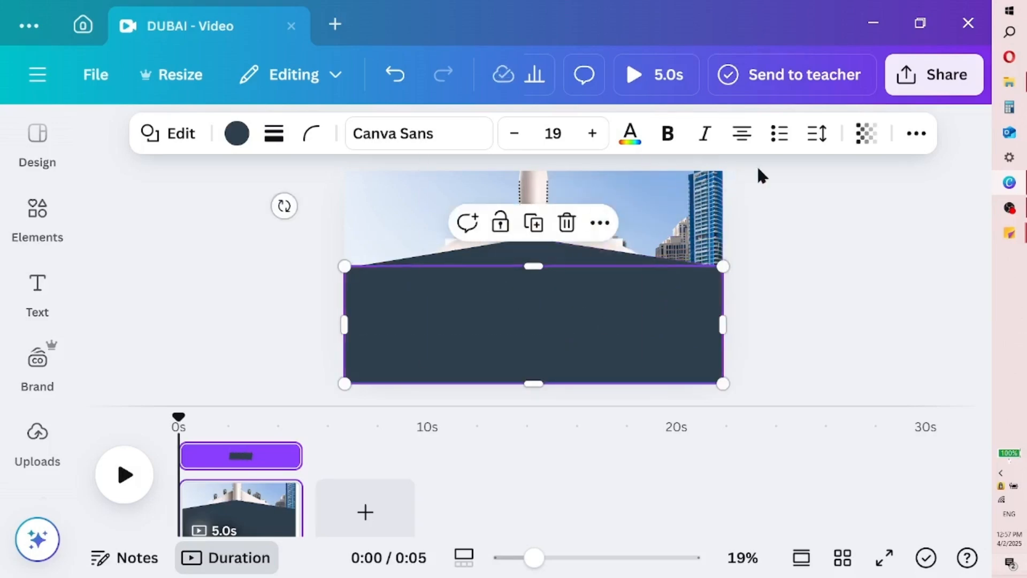
Align the two slanted blocks symmetrically above the band and shorten their inner ends, leaving a narrow gap at the airplane's tail
left_click(747, 227)
left_click(544, 254)
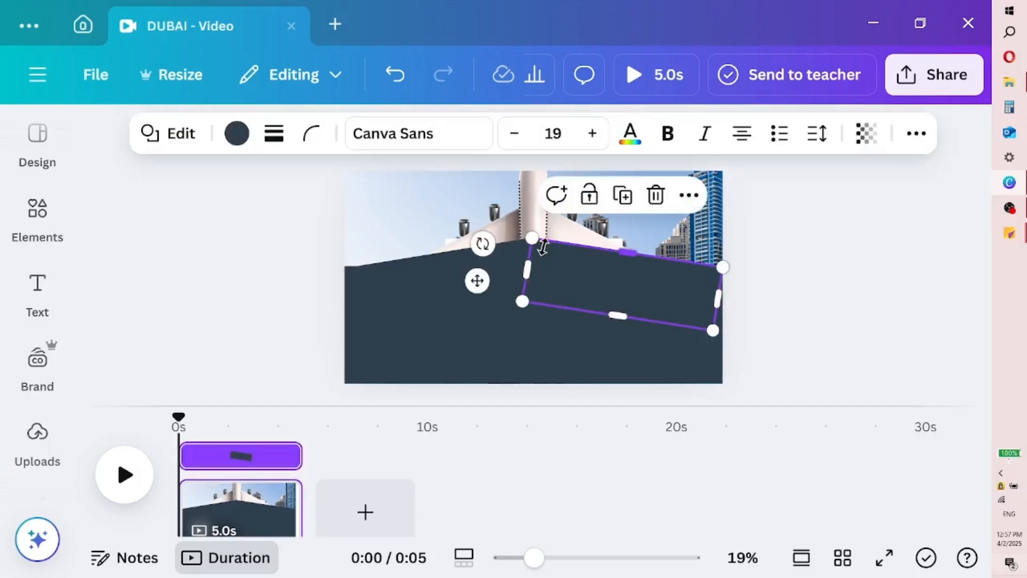
left_click(436, 275)
left_click_drag(431, 266, 443, 275)
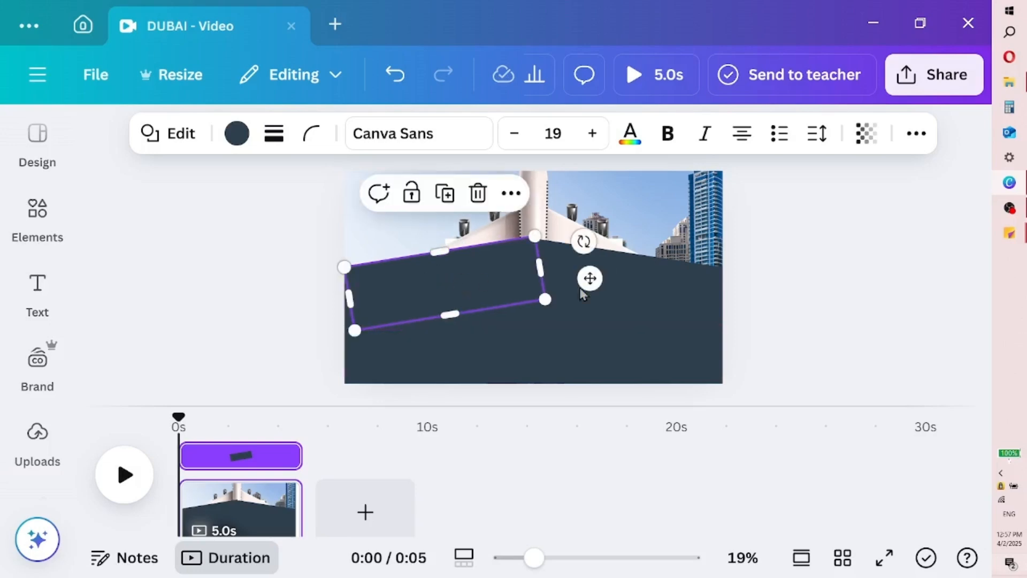
left_click(629, 294)
mouse_move(626, 288)
left_mouse_down()
mouse_move(627, 271)
mouse_move(624, 289)
left_mouse_up()
left_click_drag(530, 268, 578, 271)
left_click(512, 267)
left_click(558, 266)
left_click(566, 326)
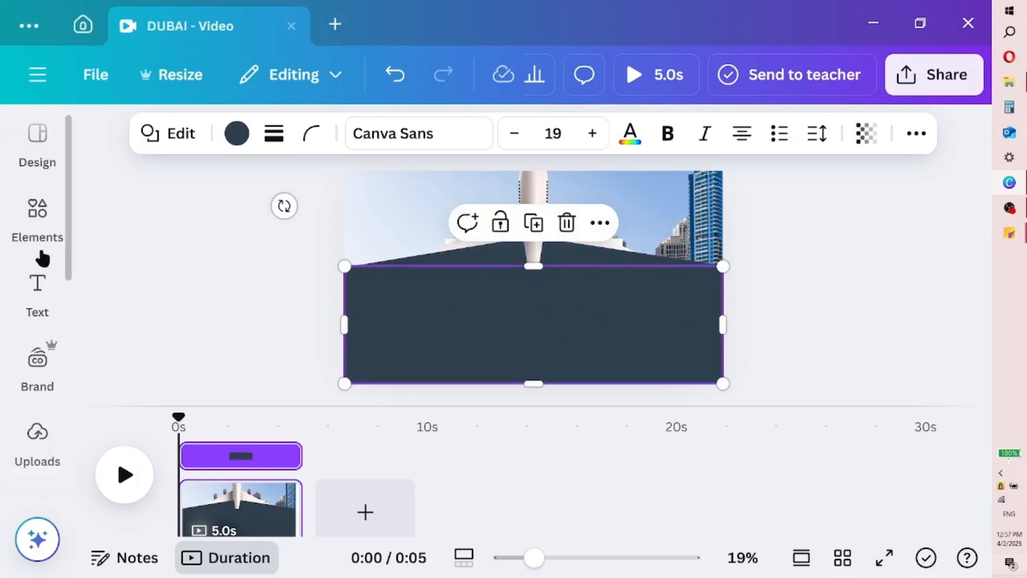
Add another square in the band's dark slate blue and fit it over the gap between the slanted blocks
left_click(28, 255)
left_click(119, 290)
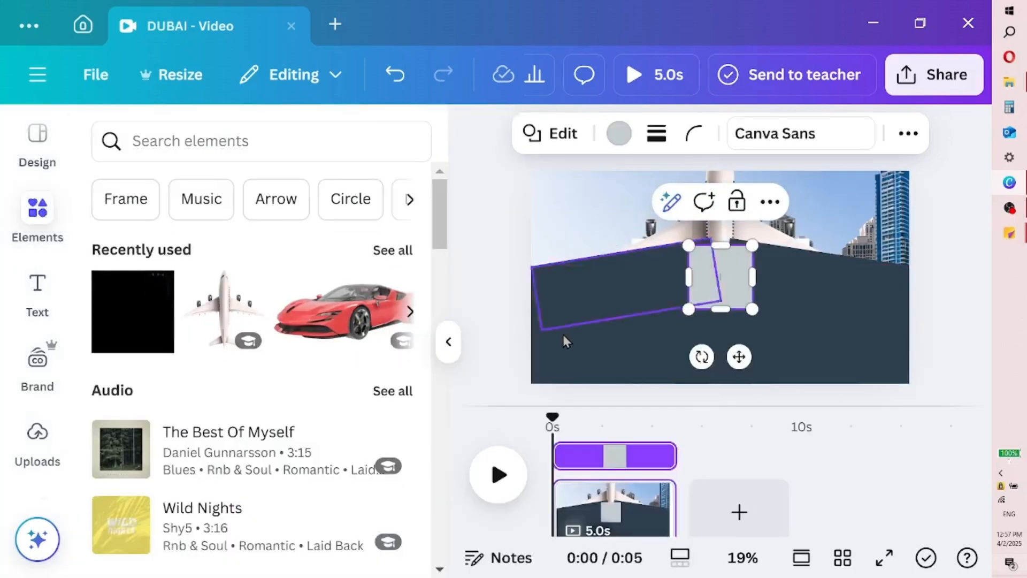
left_click(619, 136)
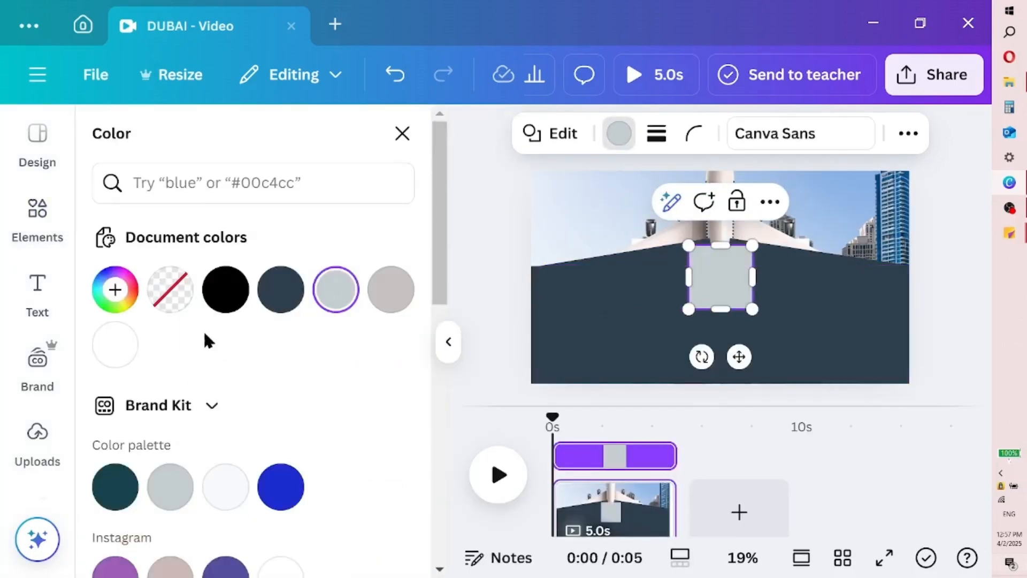
left_click(280, 288)
left_click(448, 341)
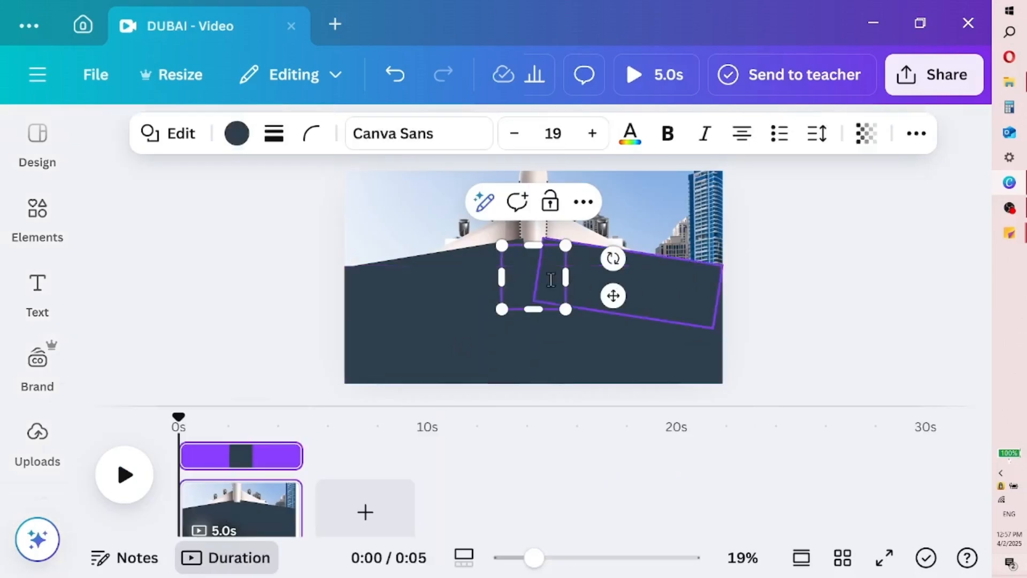
mouse_move(534, 281)
left_mouse_down()
mouse_move(516, 269)
mouse_move(546, 269)
left_mouse_up()
key("ctrl+z")
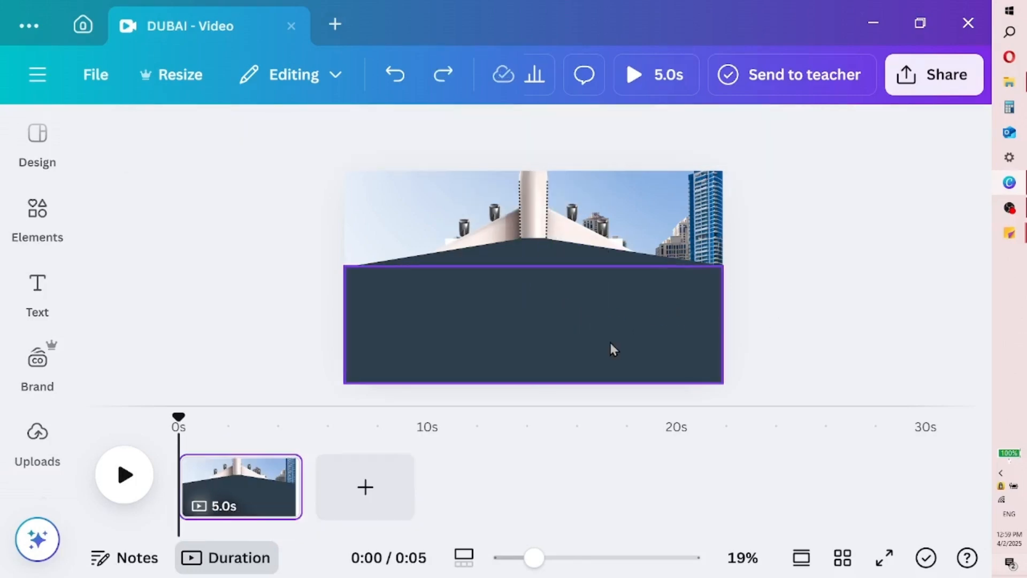
Group the airplane with all the dark shapes and move the group up until the band nearly reaches the page's top edge
left_click_drag(400, 211, 741, 374)
left_click(454, 344)
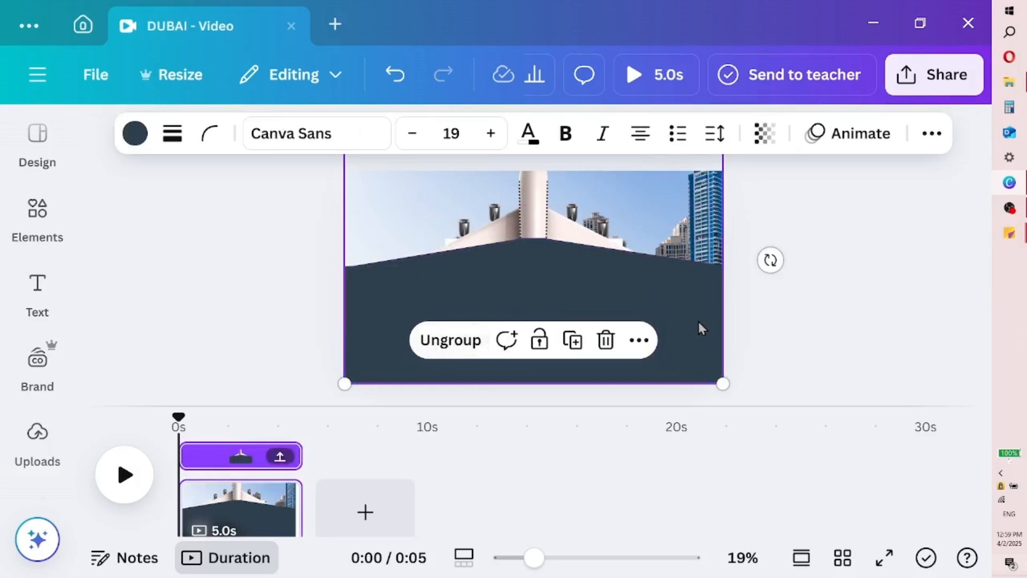
left_click(702, 320)
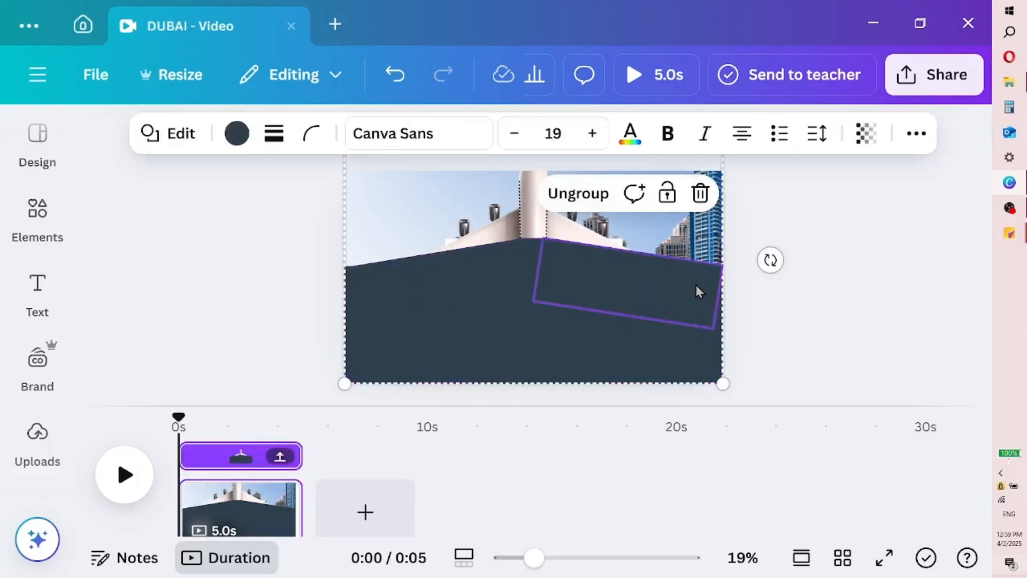
left_click(518, 361)
left_click_drag(517, 360, 509, 264)
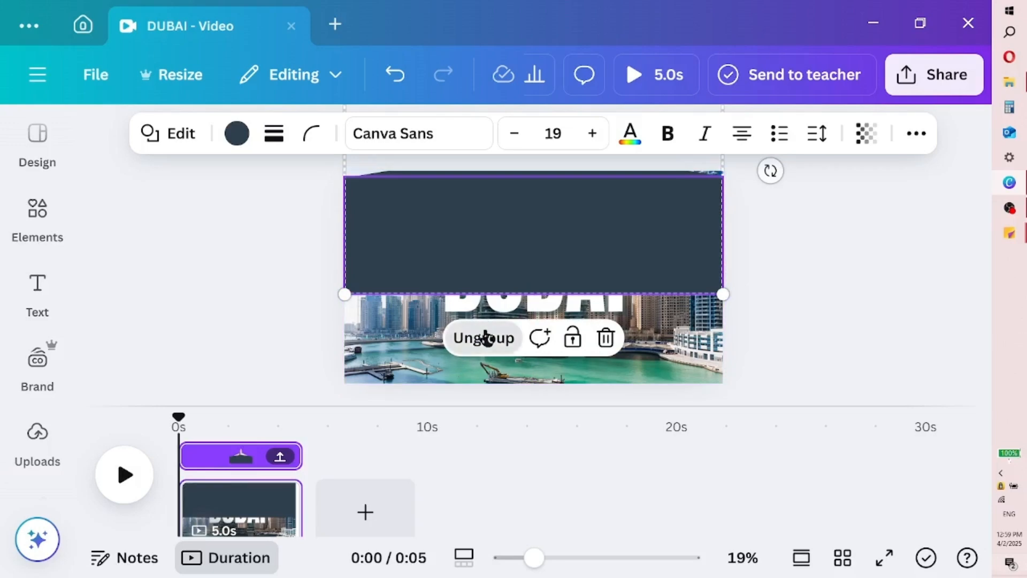
Ungroup the airplane and dark shapes and stretch the dark band down to the page's bottom edge
left_click(482, 336)
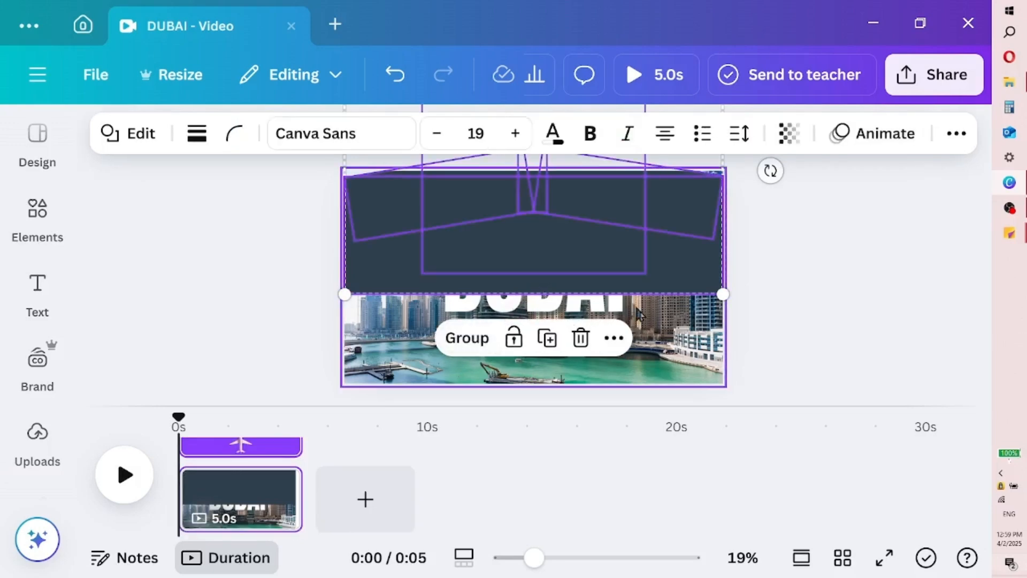
left_click(656, 278)
left_click(555, 291)
left_click_drag(536, 295, 541, 382)
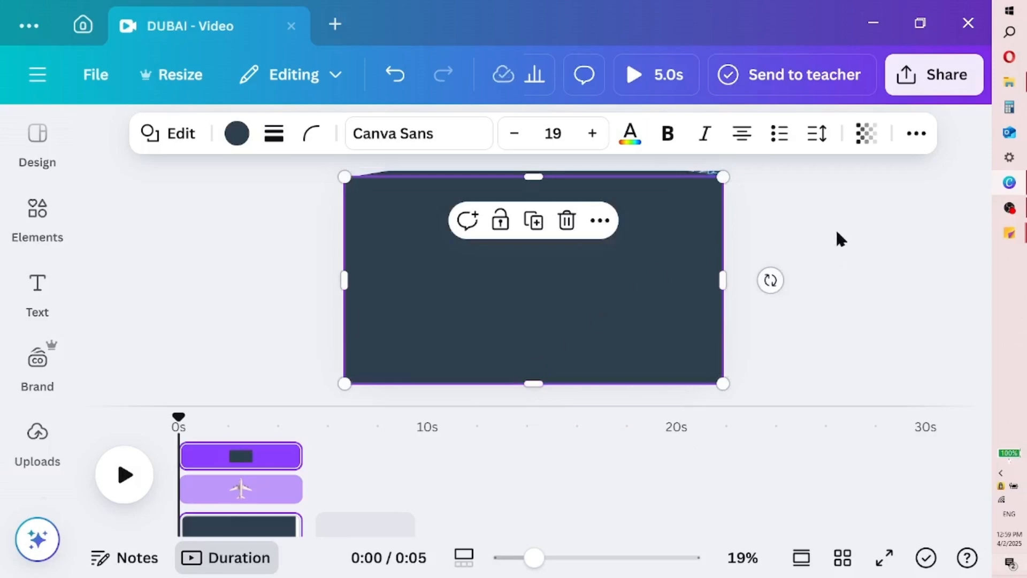
Regroup the airplane and dark shapes and shift the group up until the band extends slightly past the page's top edge
left_click_drag(277, 258, 759, 110)
left_click(469, 344)
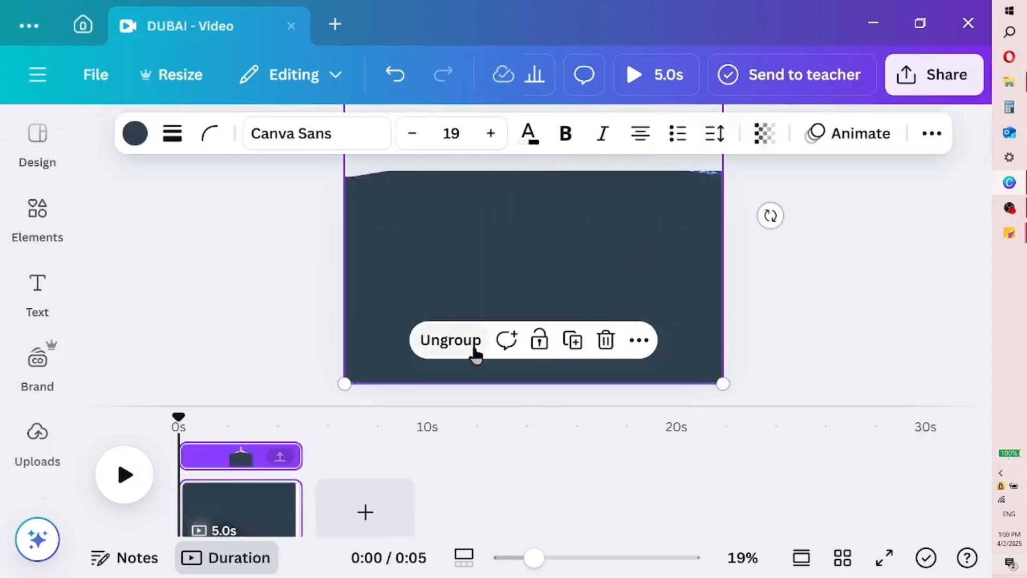
left_click(838, 288)
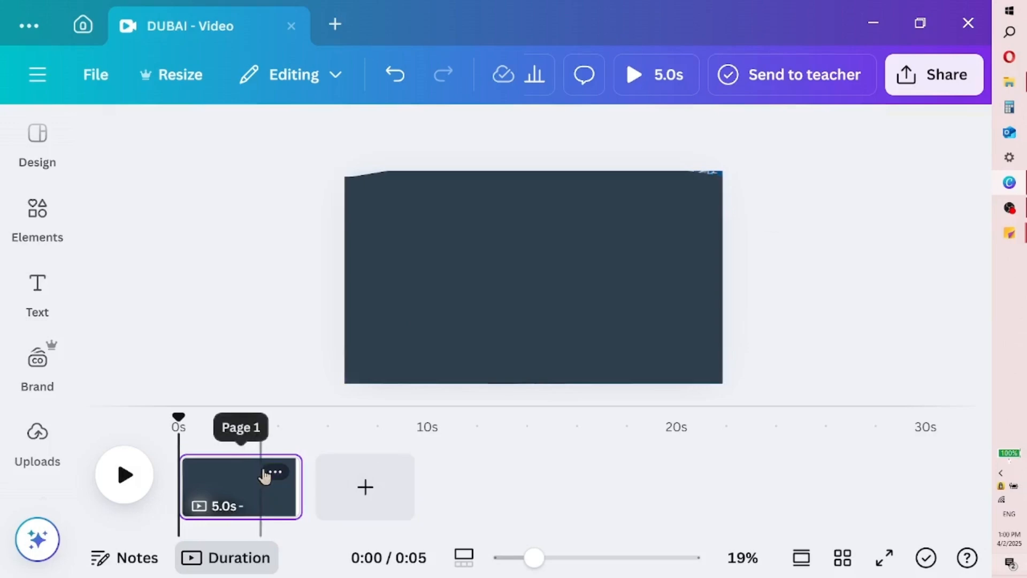
left_click(276, 472)
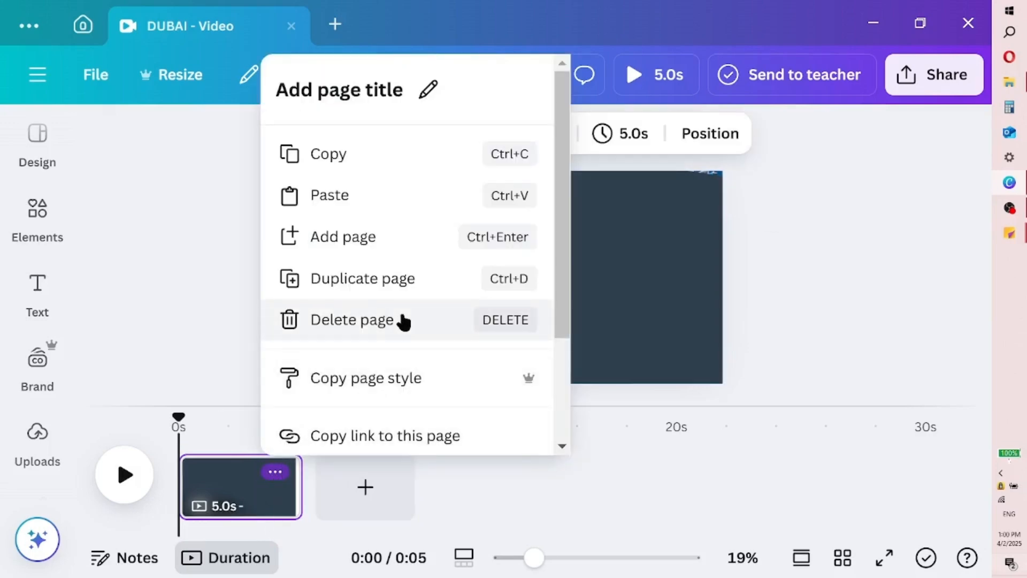
left_click(603, 289)
mouse_move(603, 290)
left_mouse_down()
mouse_move(600, 271)
mouse_move(603, 281)
left_mouse_up()
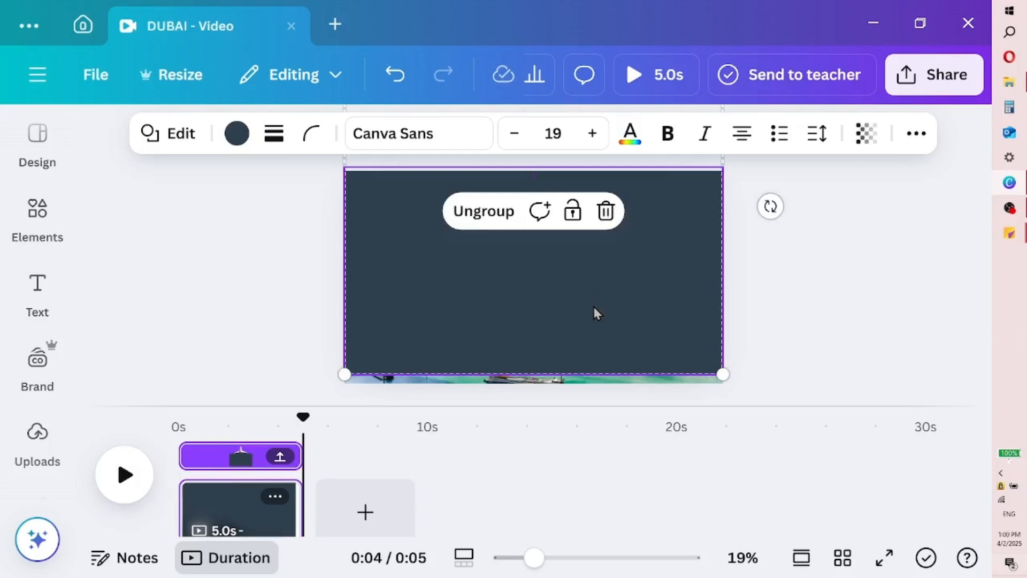
mouse_move(599, 326)
left_mouse_down()
mouse_move(599, 338)
mouse_move(599, 319)
left_mouse_up()
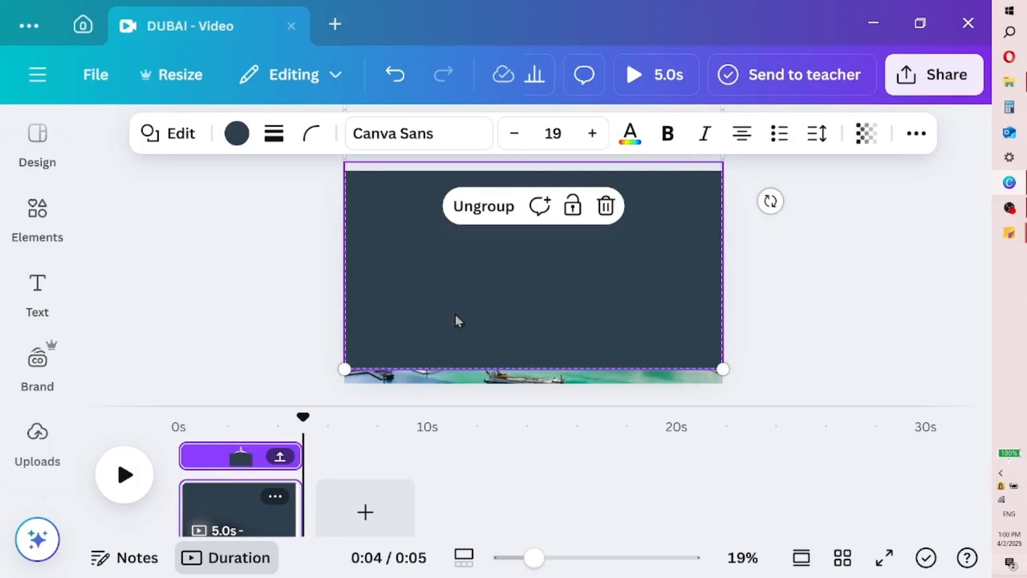
Ungroup the shapes again and extend the dark band just beyond the page's bottom edge
left_click(487, 216)
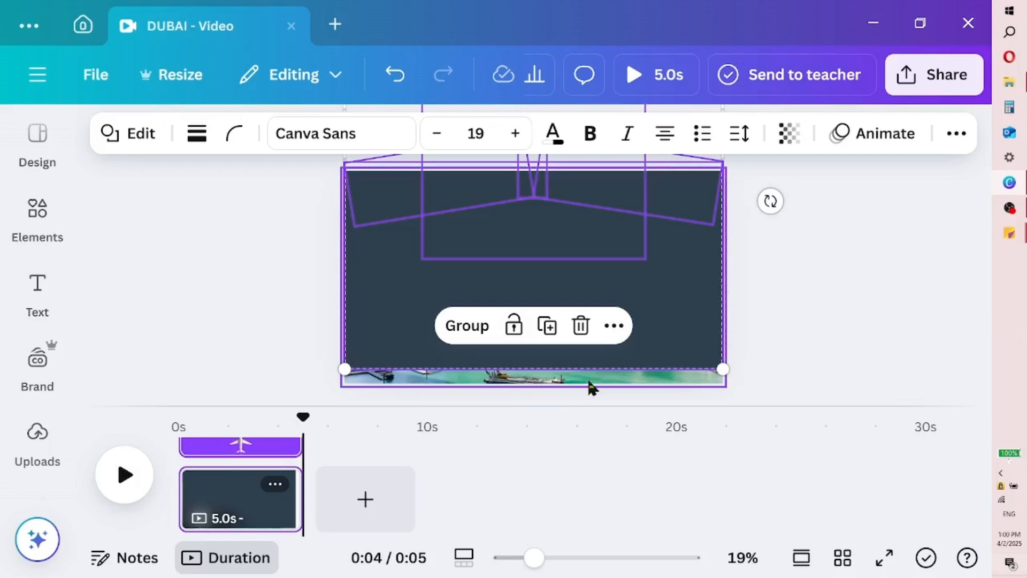
left_click(589, 381)
left_click(587, 363)
left_click_drag(536, 367, 535, 391)
left_click(817, 303)
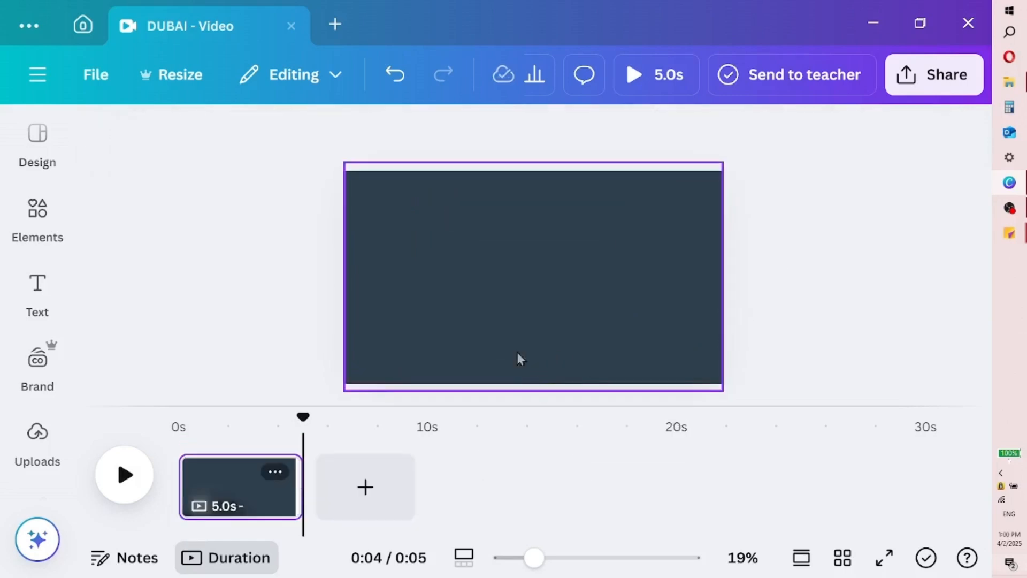
Group the airplane with the slanted blocks and centre square, without the large band, and duplicate the page
left_click_drag(301, 359, 756, 71)
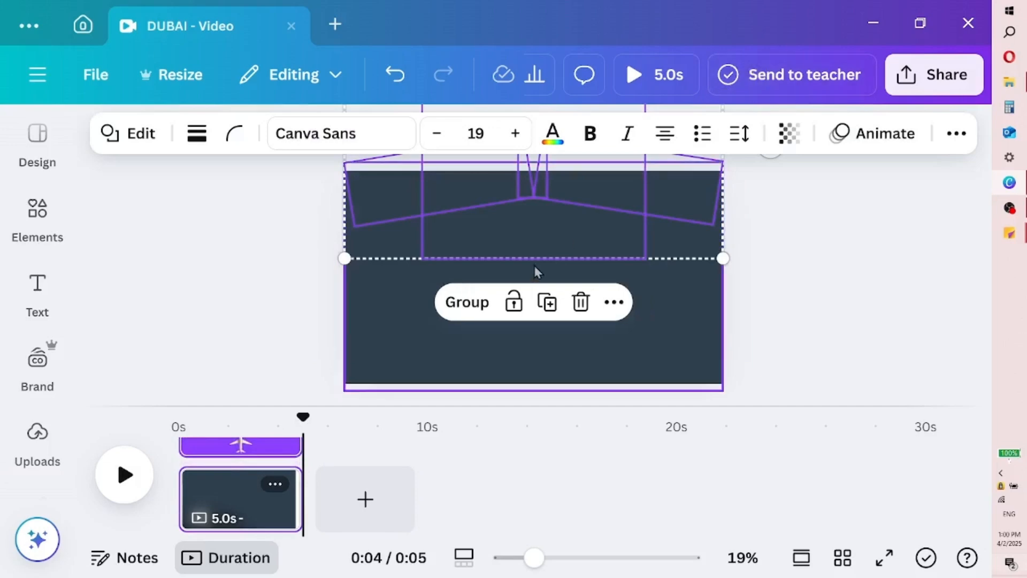
left_click(465, 317)
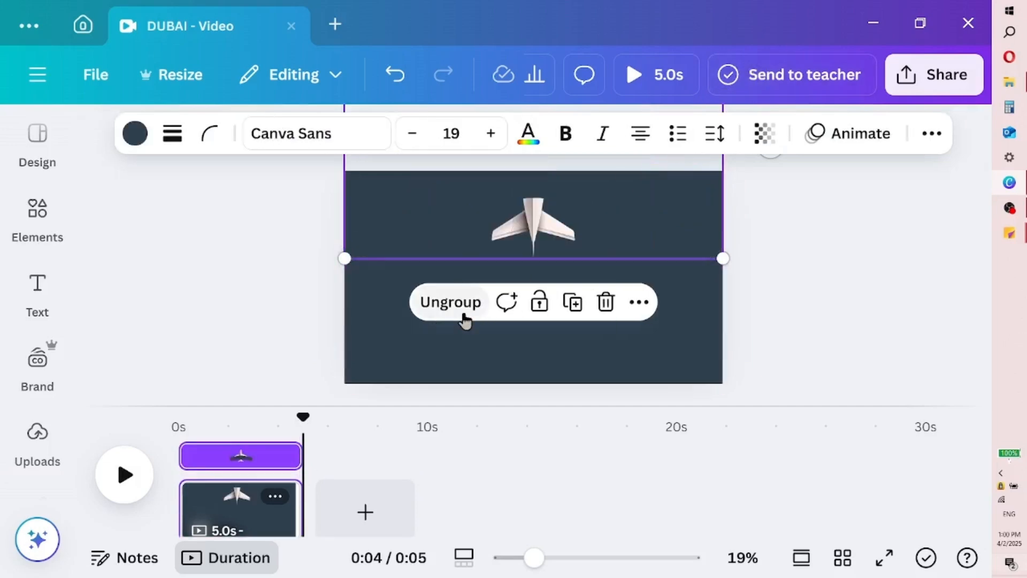
left_click(274, 497)
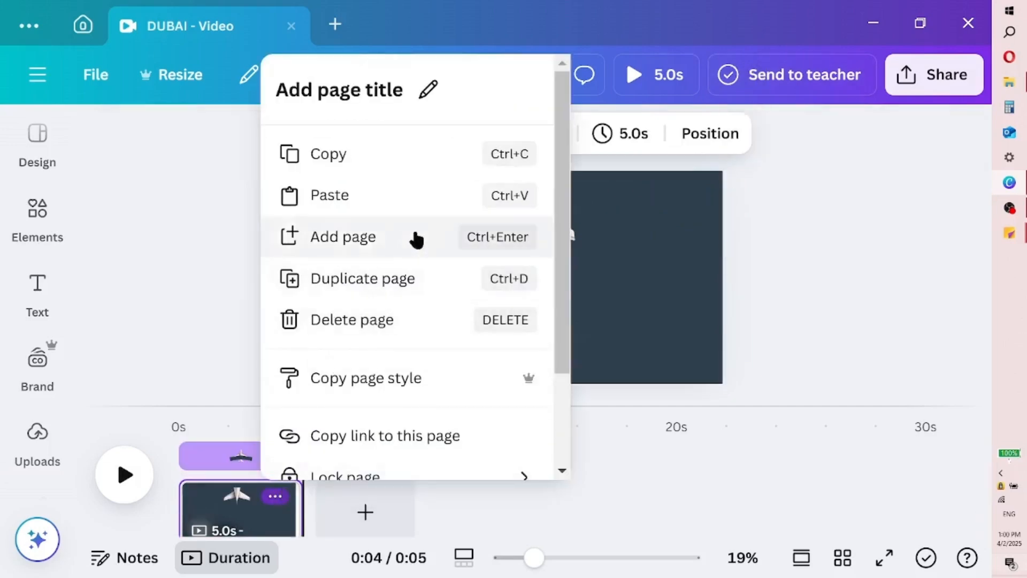
left_click(420, 278)
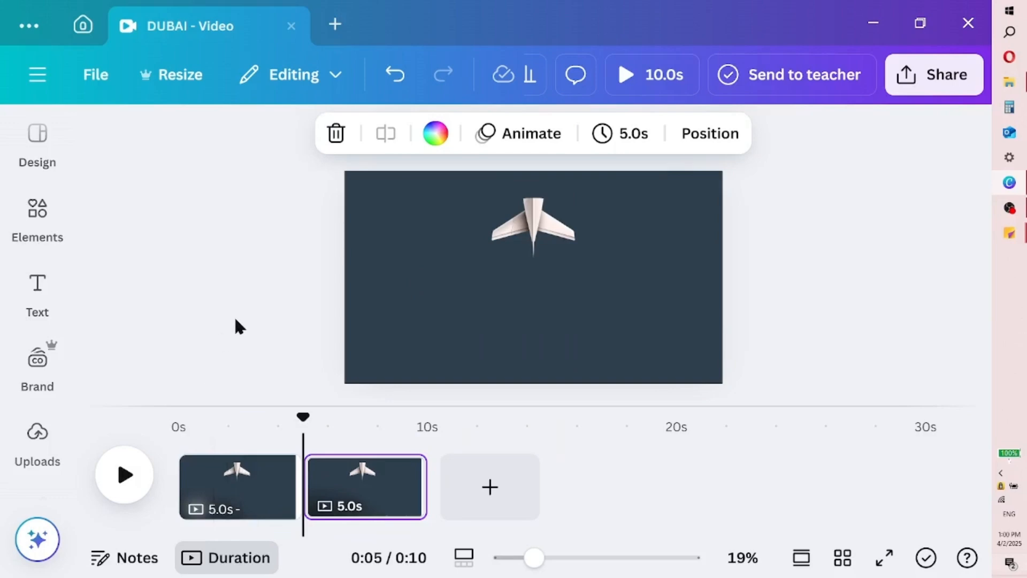
Ungroup the airplane and its dark mask shapes on the first page
left_click(264, 491)
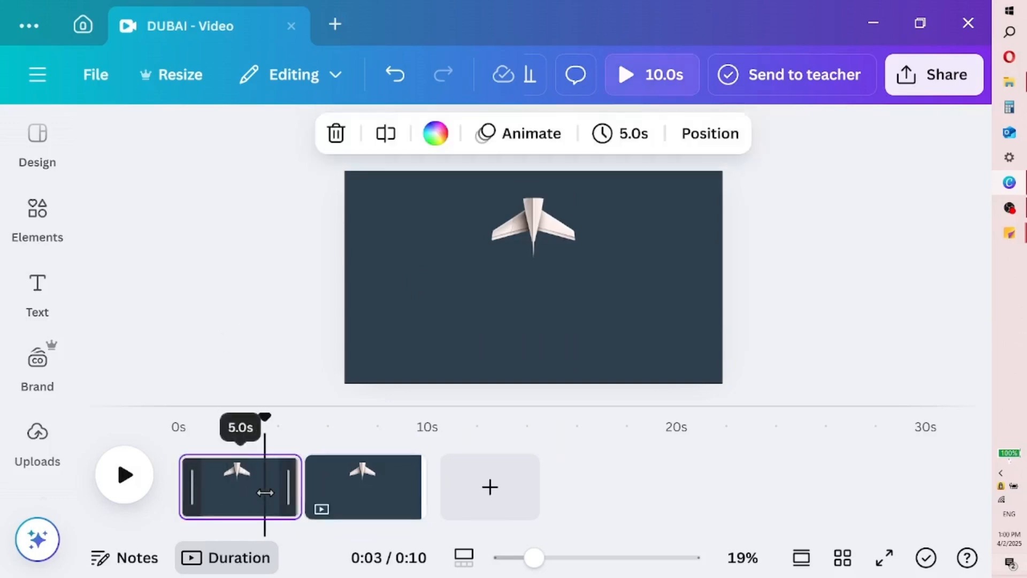
left_click(536, 236)
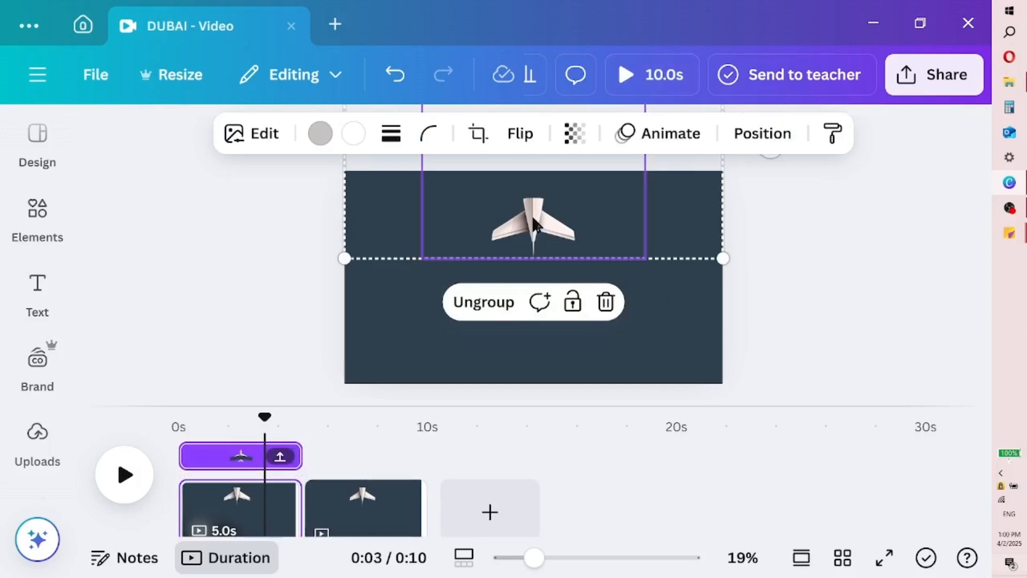
left_click(480, 308)
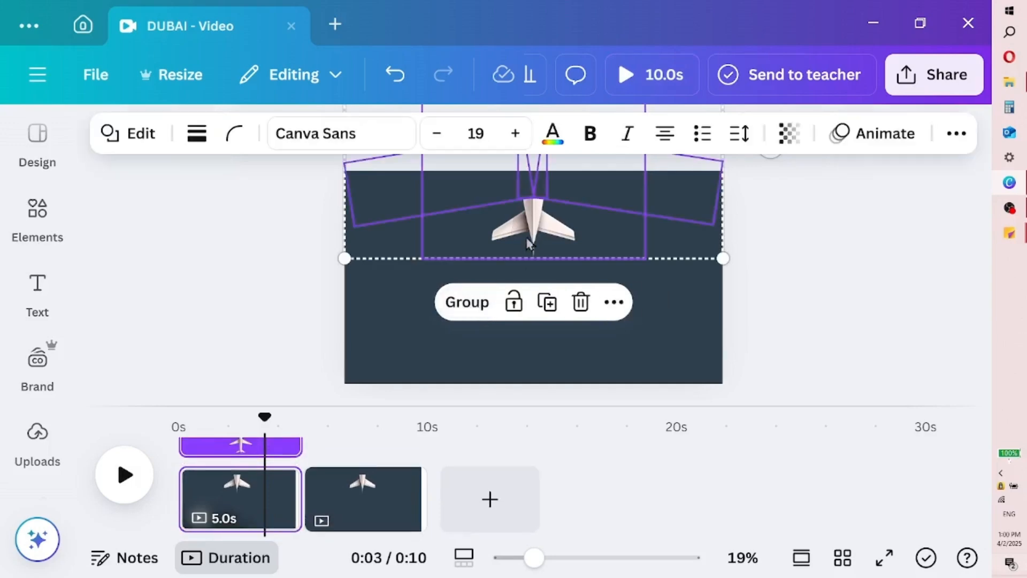
right_click(536, 235)
key("ctrl+d")
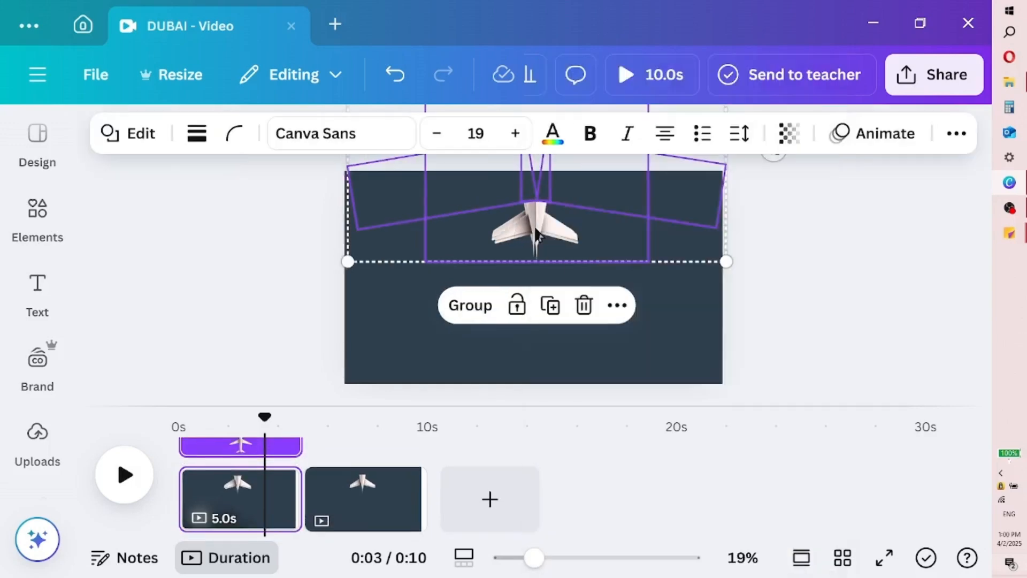
left_click(395, 75)
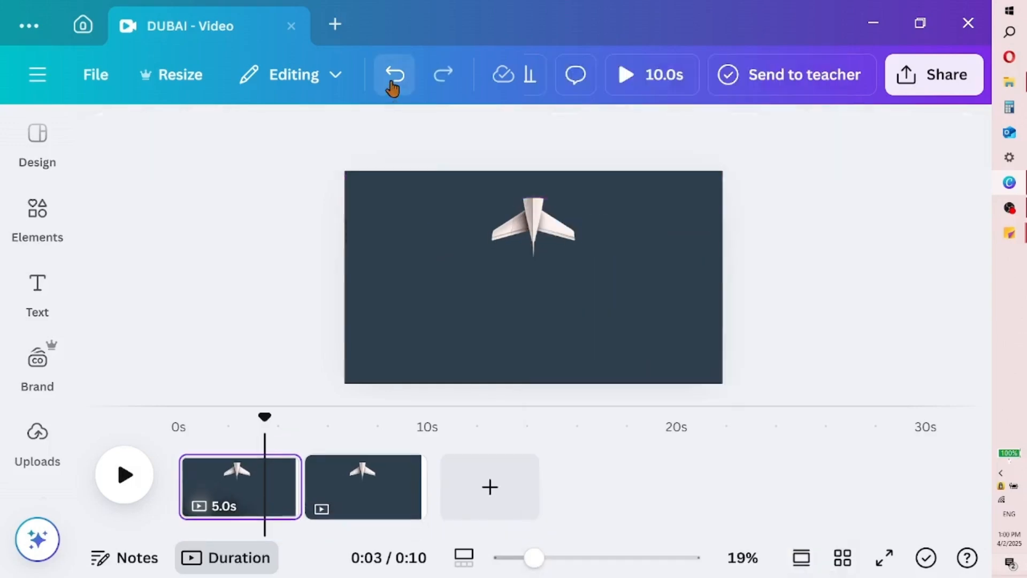
Send the airplane on the first page backward so it sits behind the dark shapes
left_click(522, 229)
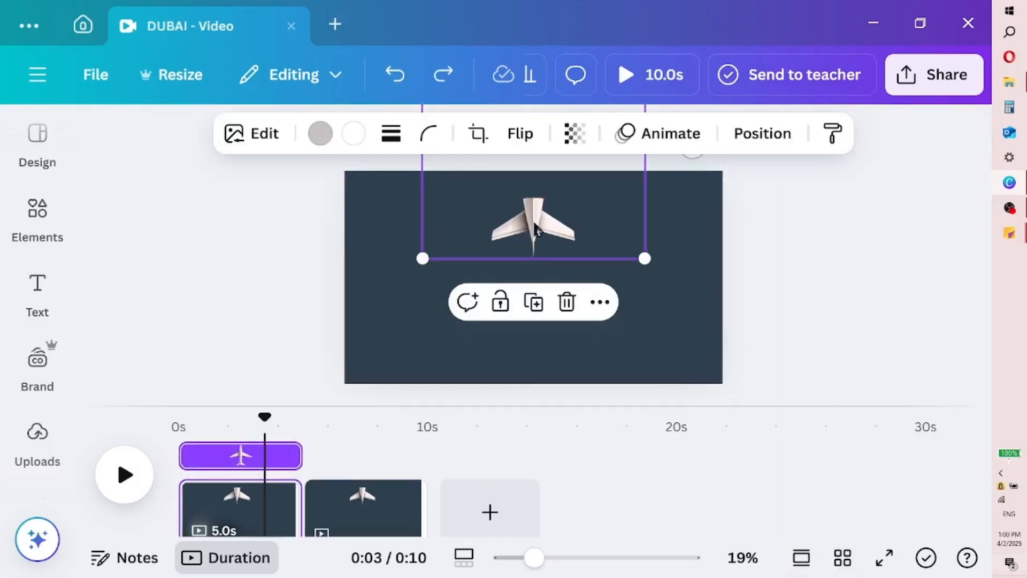
left_click(765, 135)
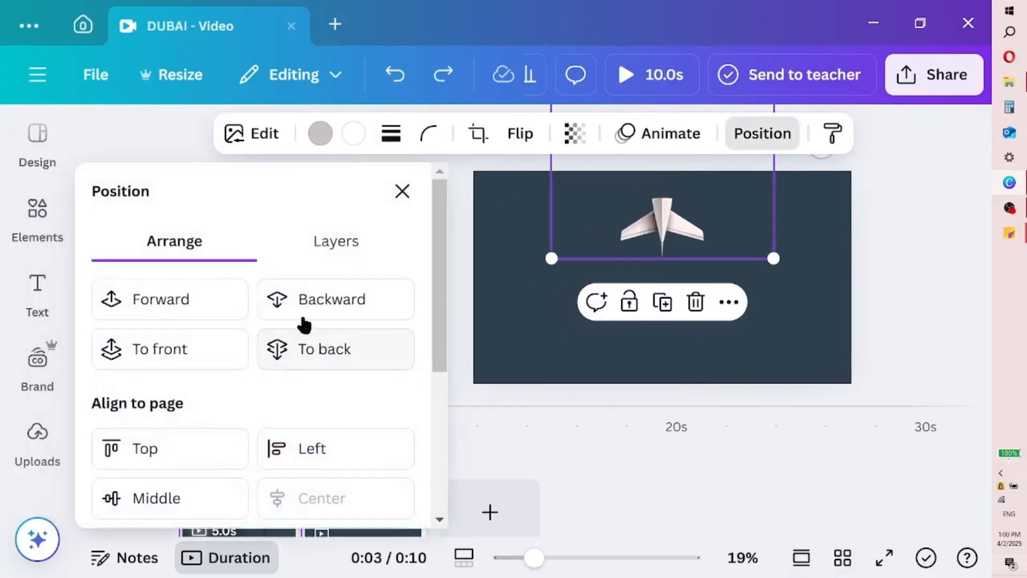
left_click(299, 301)
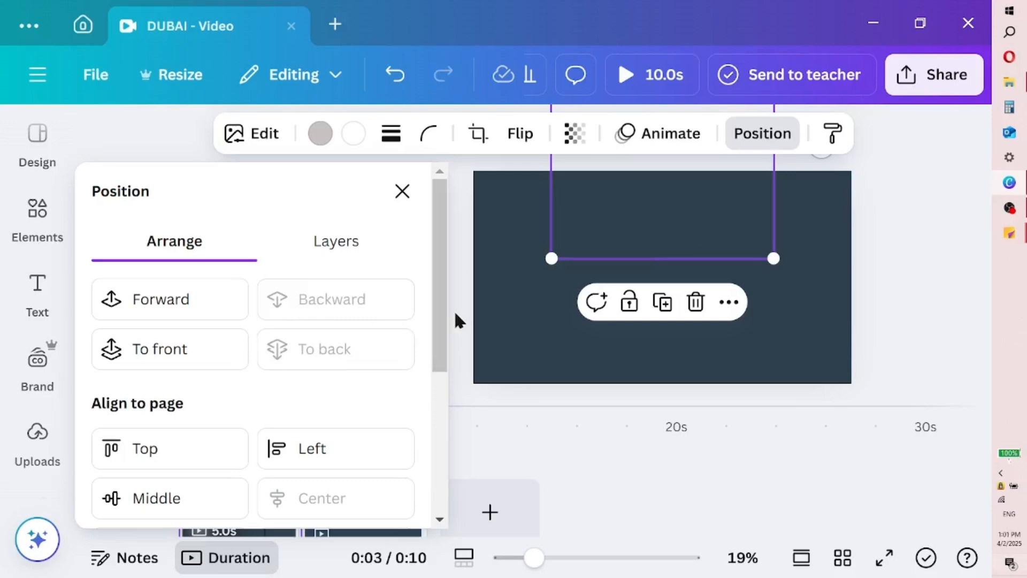
left_click(455, 314)
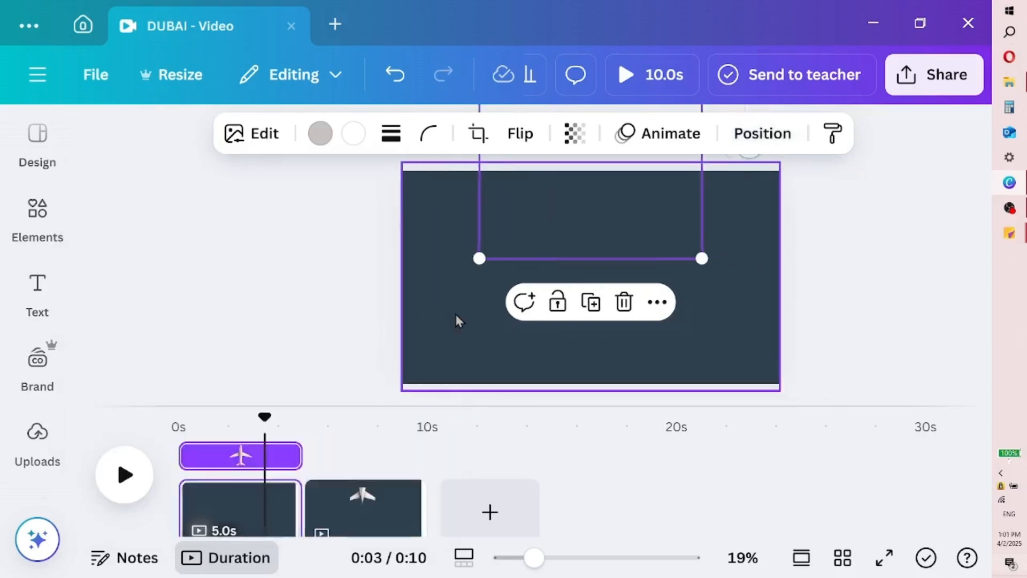
Add a heading to the first page with the text TRAVEL
left_click(216, 467)
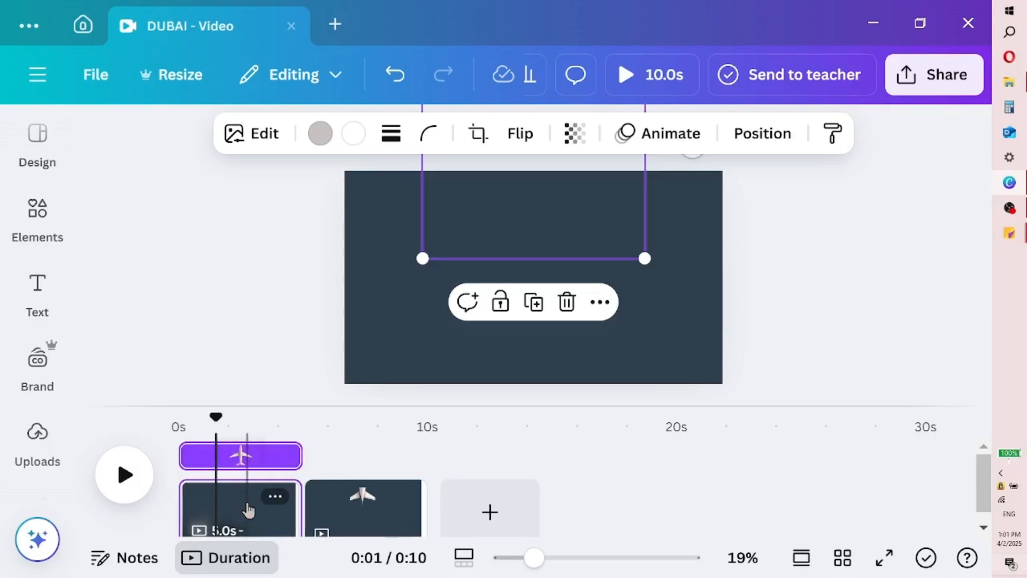
left_click(40, 300)
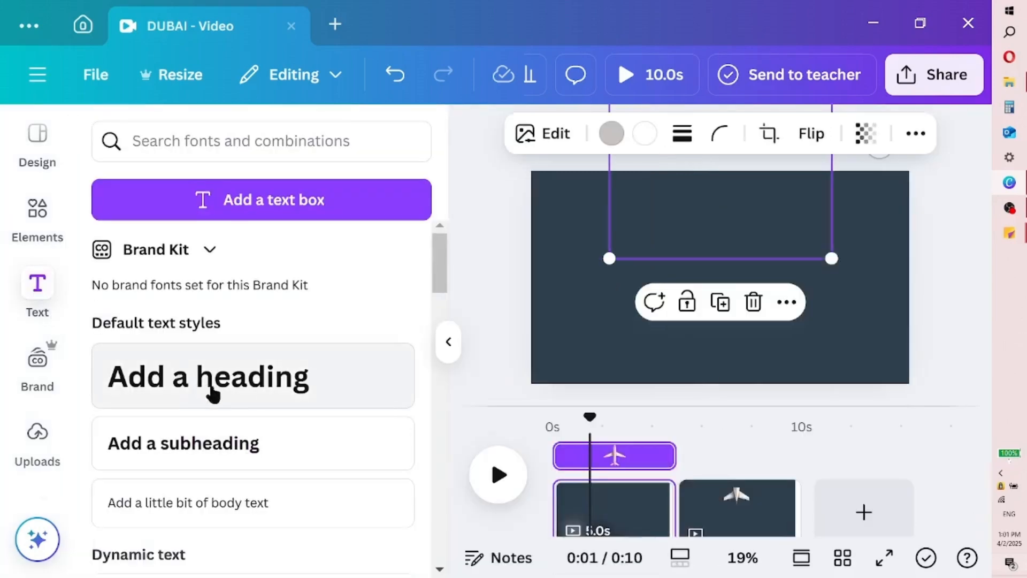
left_click(213, 394)
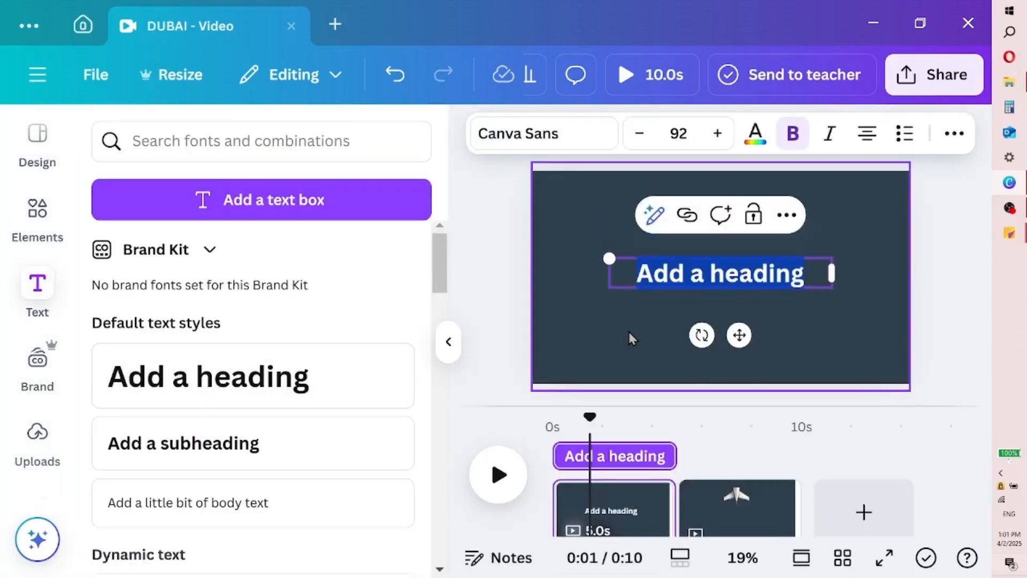
type("TRAVEL")
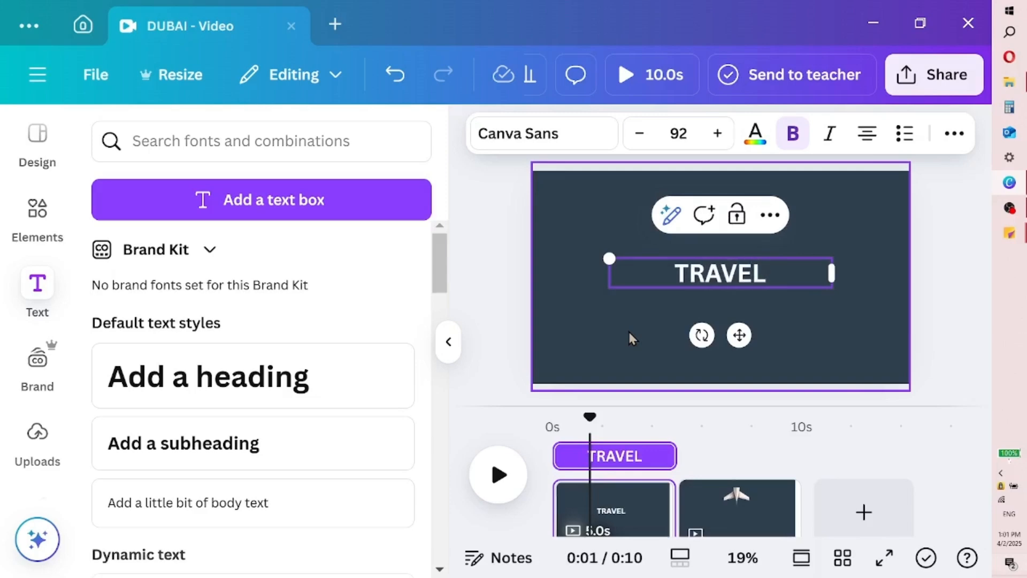
Change the TRAVEL heading's font to Feeling Passionate, keeping its colour
left_click(535, 137)
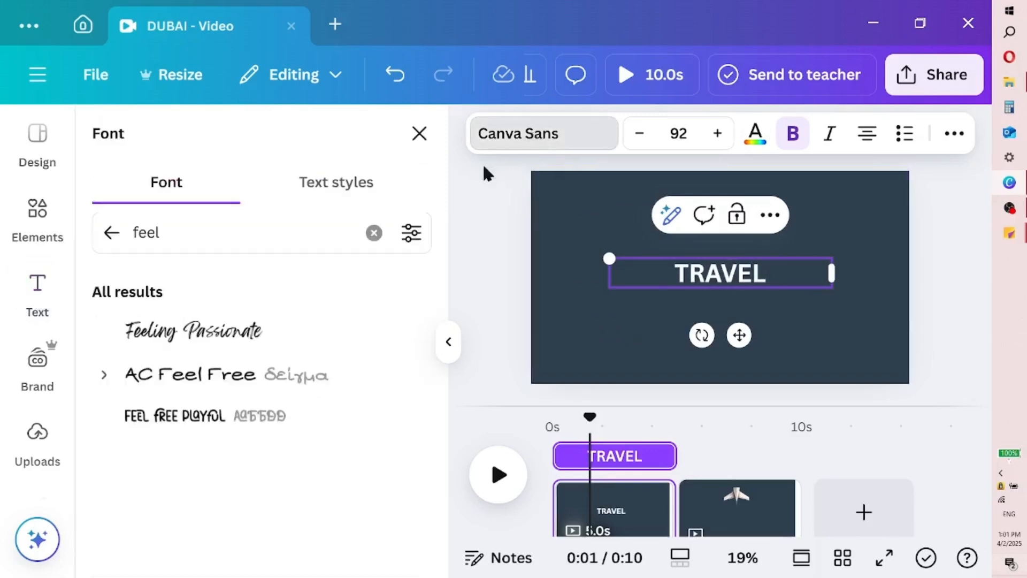
left_click(301, 347)
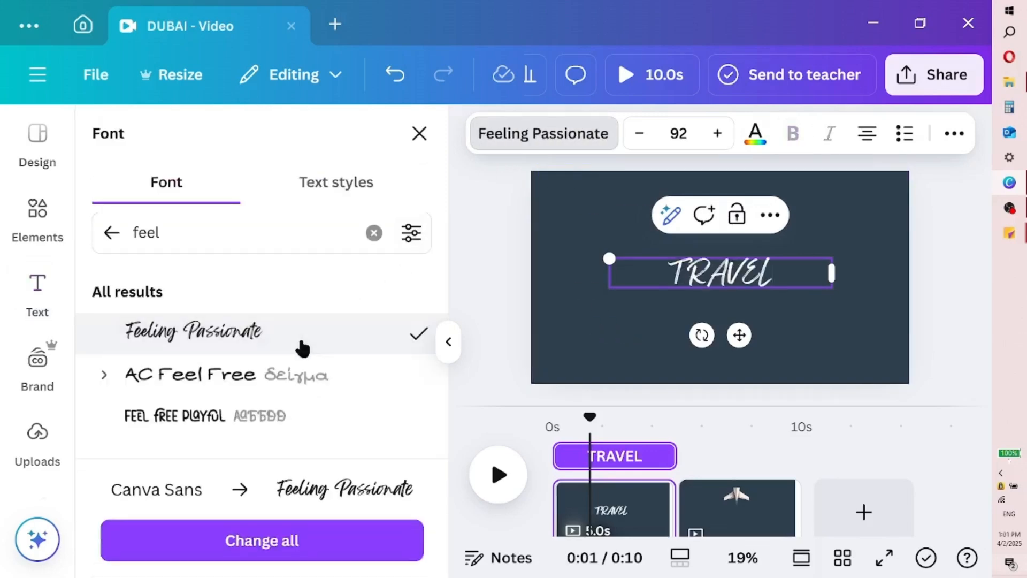
left_click(449, 335)
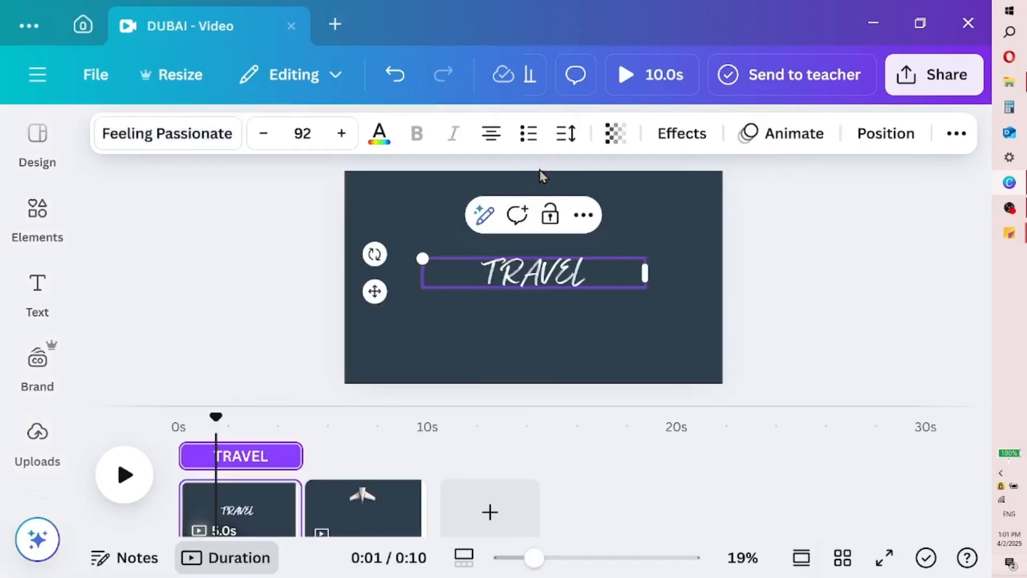
left_click(379, 136)
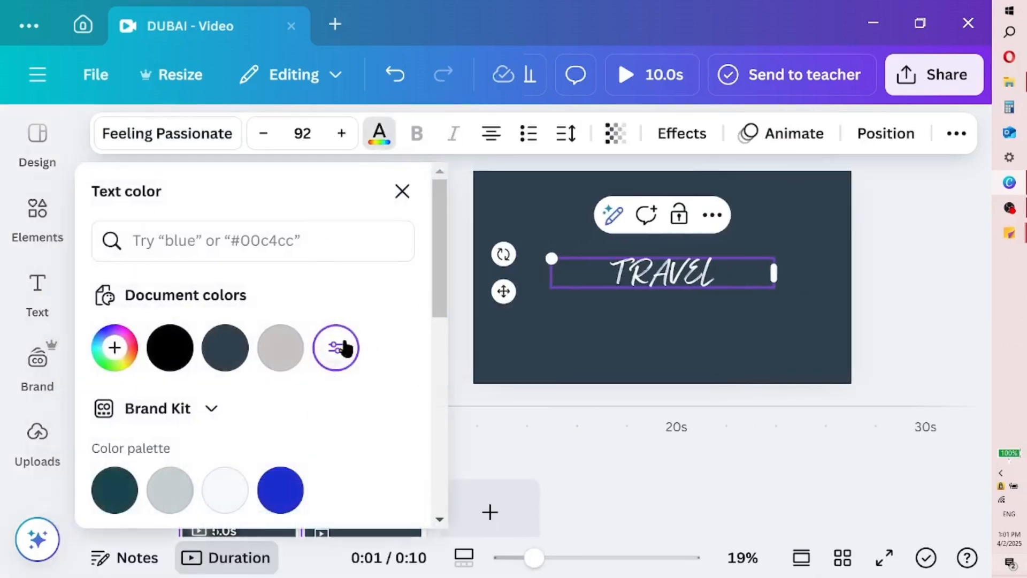
left_click(401, 194)
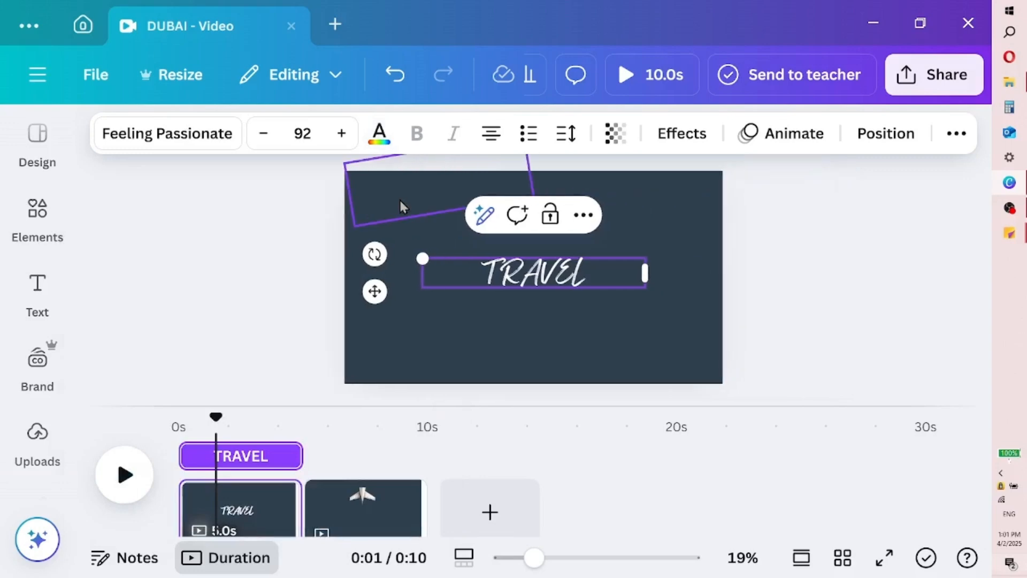
Enlarge the TRAVEL text to size 256, narrow its text box to fit the page width and centre it on the page
left_click_drag(422, 259, 374, 216)
left_click_drag(647, 287, 853, 420)
left_click_drag(366, 250, 344, 242)
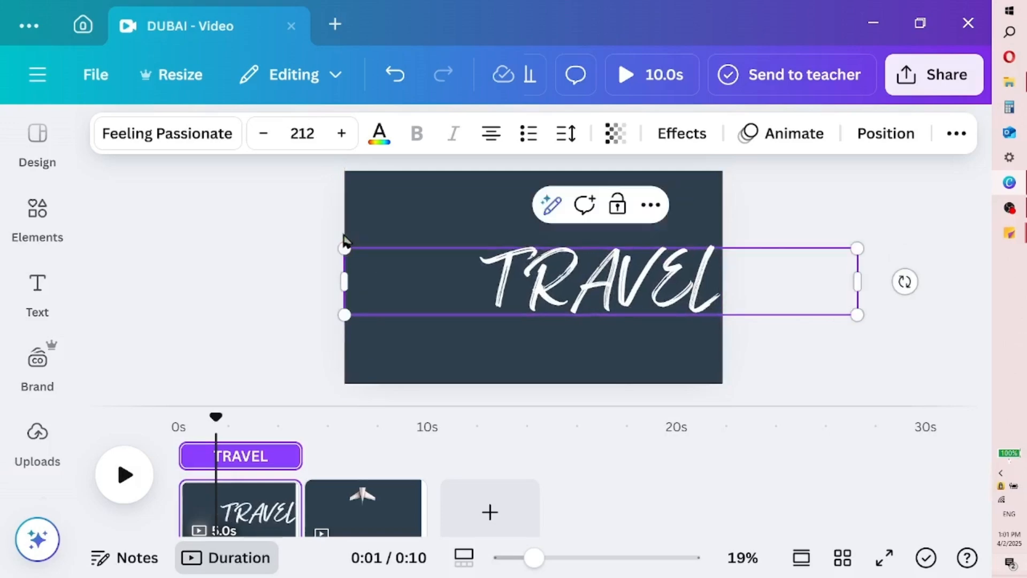
left_click(802, 348)
left_click(680, 292)
left_click_drag(679, 292, 603, 283)
left_click_drag(776, 241, 884, 166)
left_click_drag(576, 289, 547, 299)
left_click_drag(234, 276, 361, 280)
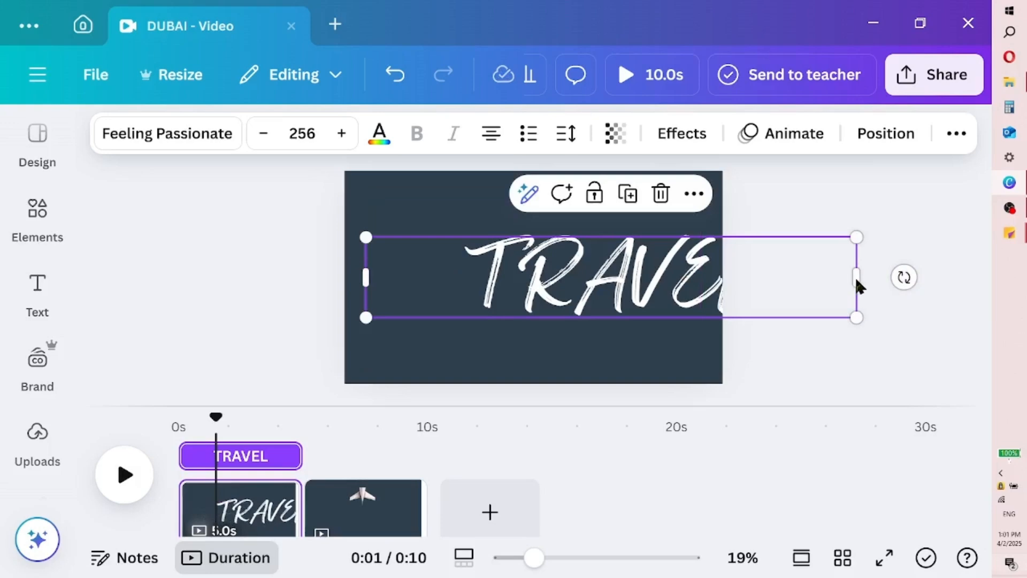
left_click_drag(857, 277, 723, 283)
left_click_drag(643, 278, 631, 275)
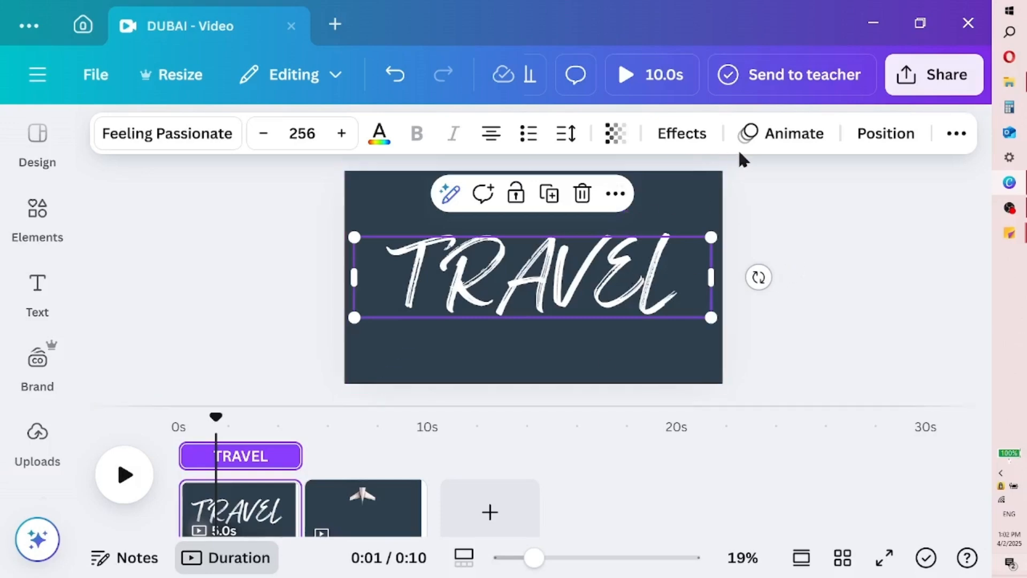
Apply a text animation to TRAVEL on both enter and exit, with its speed reduced to about a fifth of the range
left_click(789, 140)
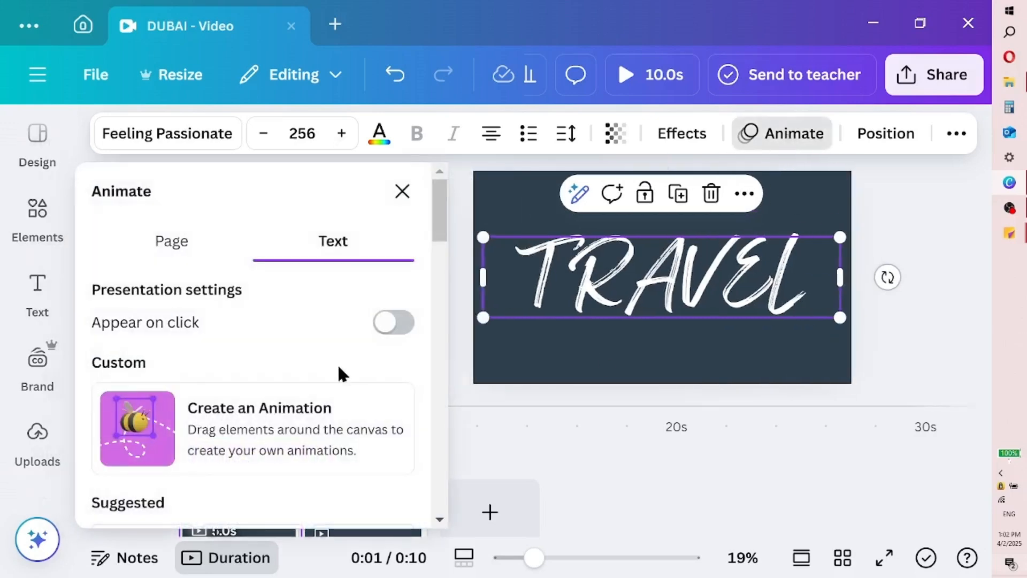
left_click_drag(433, 209, 438, 411)
left_click(378, 349)
scroll(435, 373, "down", 4)
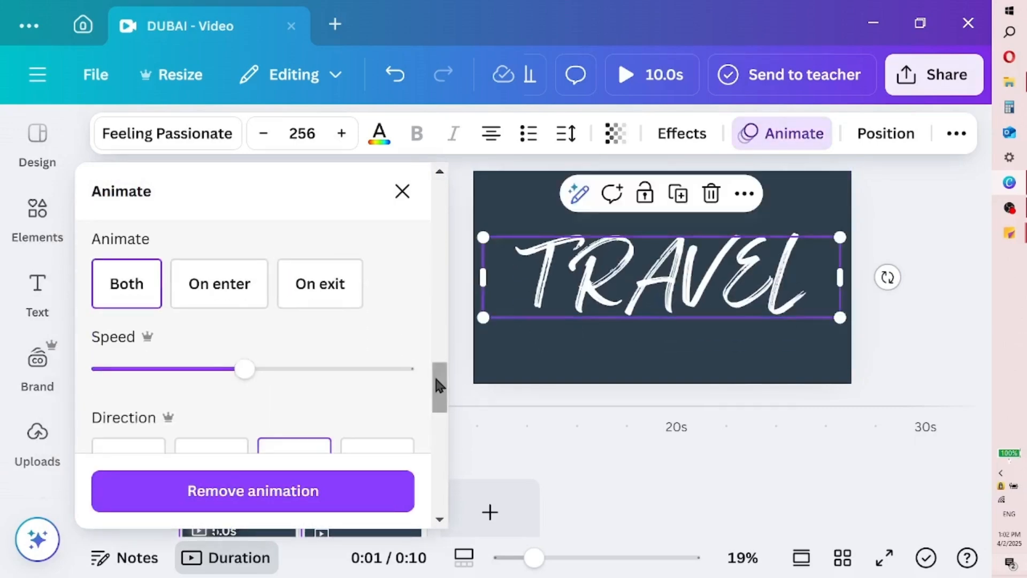
scroll(435, 377, "up", 2)
left_click_drag(252, 399, 161, 394)
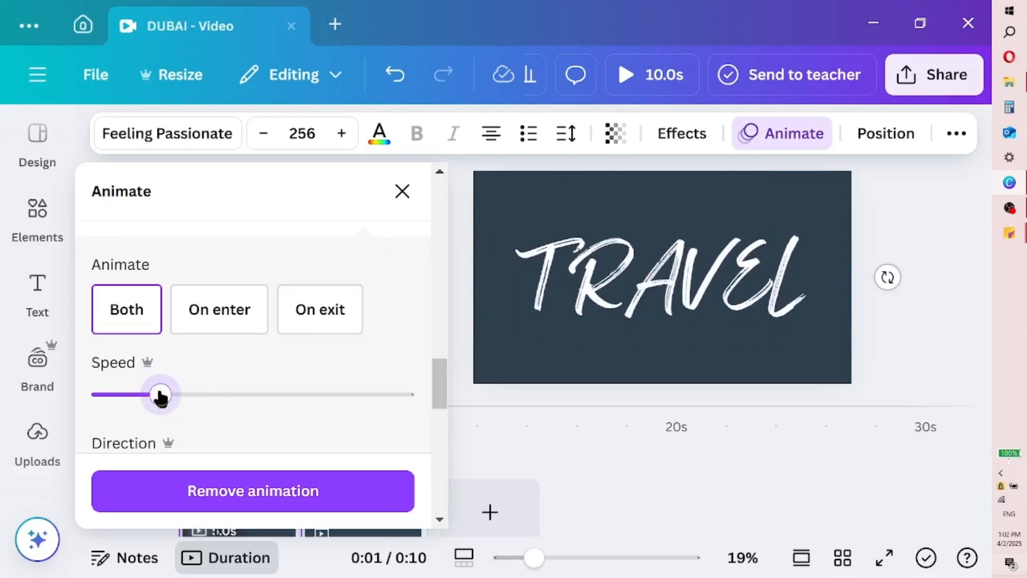
left_click(402, 193)
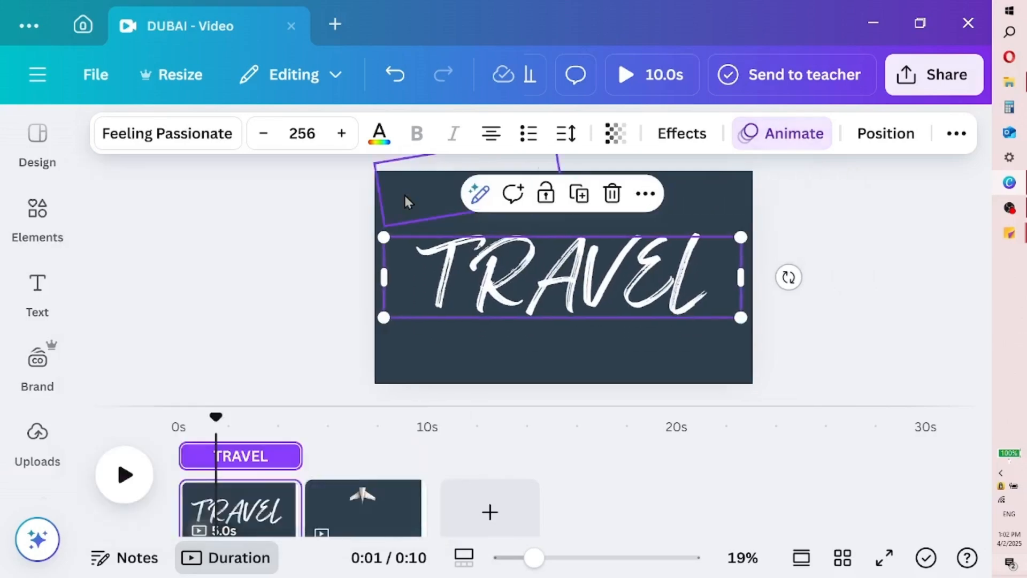
Shorten the TRAVEL text's timing to about the first half of page one and move the playhead to its end
left_click_drag(296, 458, 234, 458)
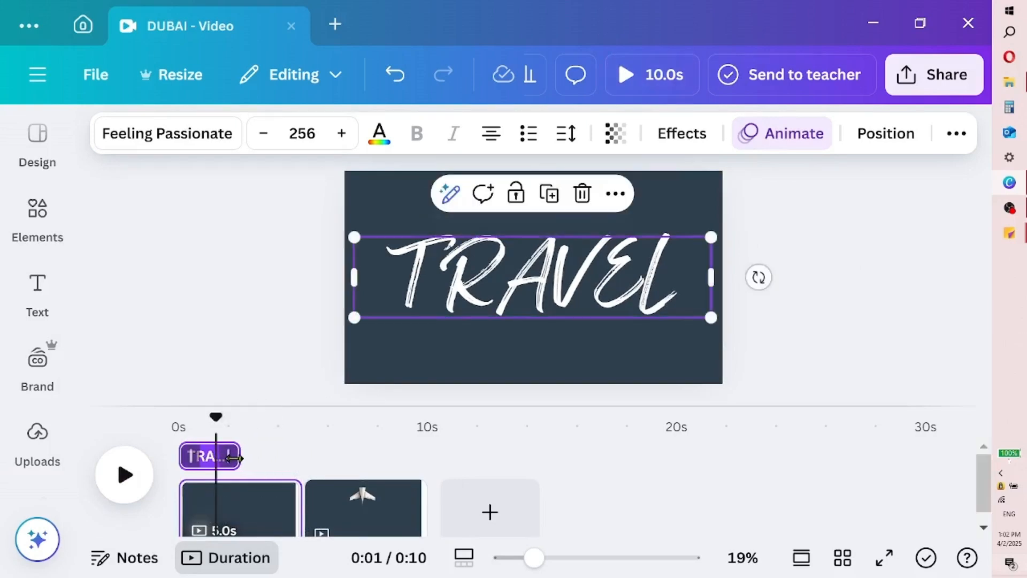
left_click(241, 424)
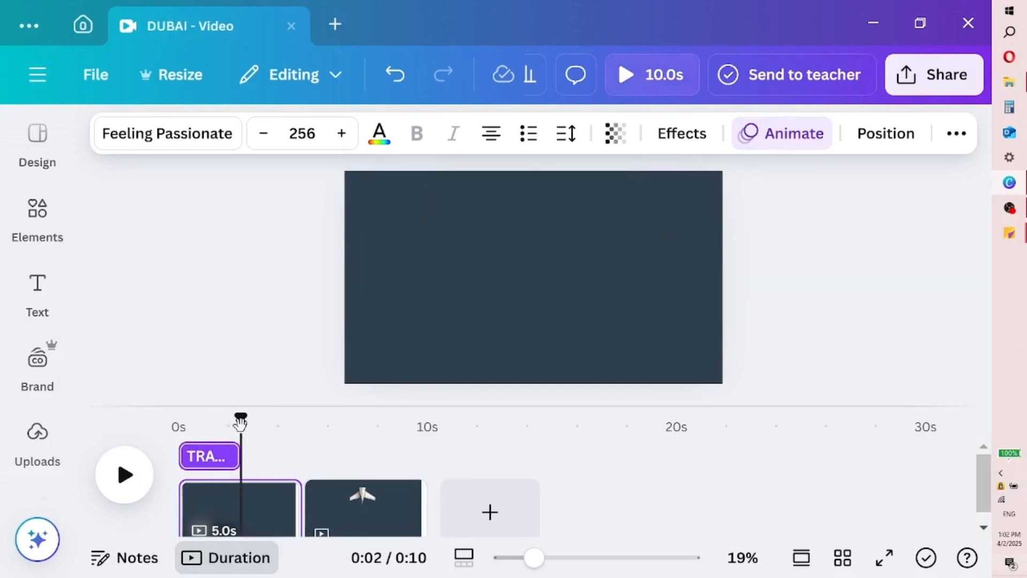
Paste a copy of the TRAVEL text at the moment the original ends and change the copy's wording to TO
left_click(217, 457)
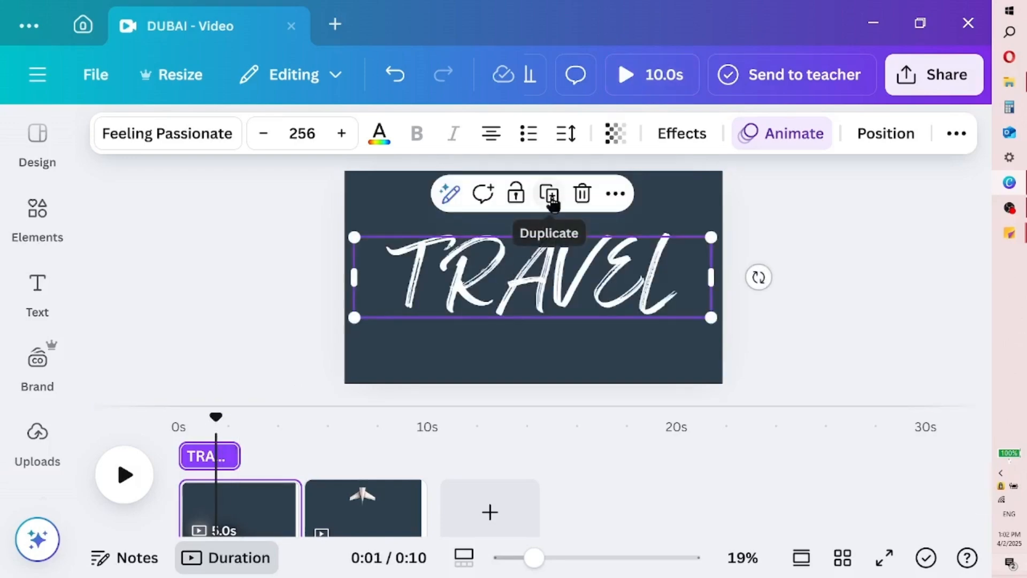
right_click(561, 217)
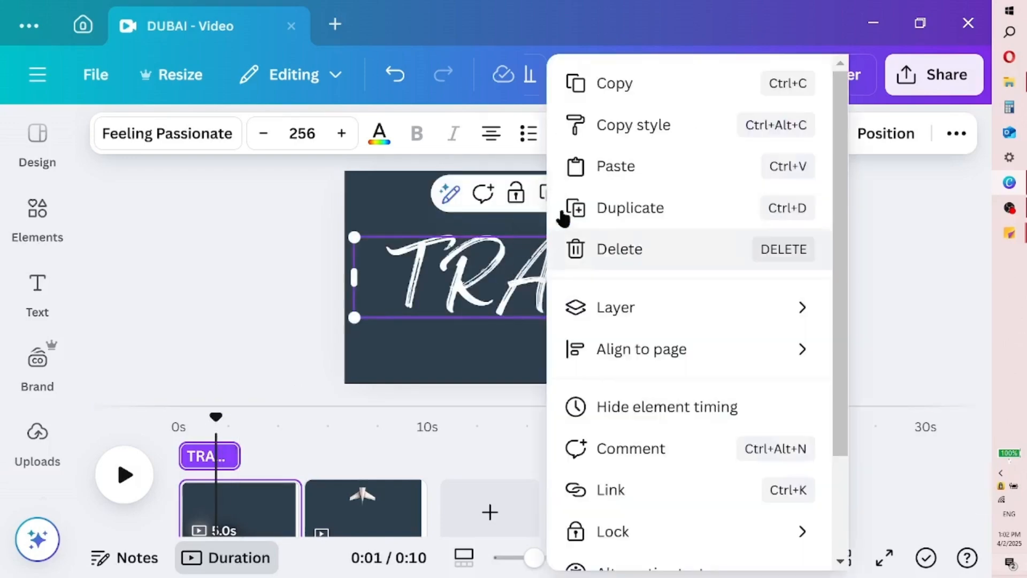
left_click(635, 101)
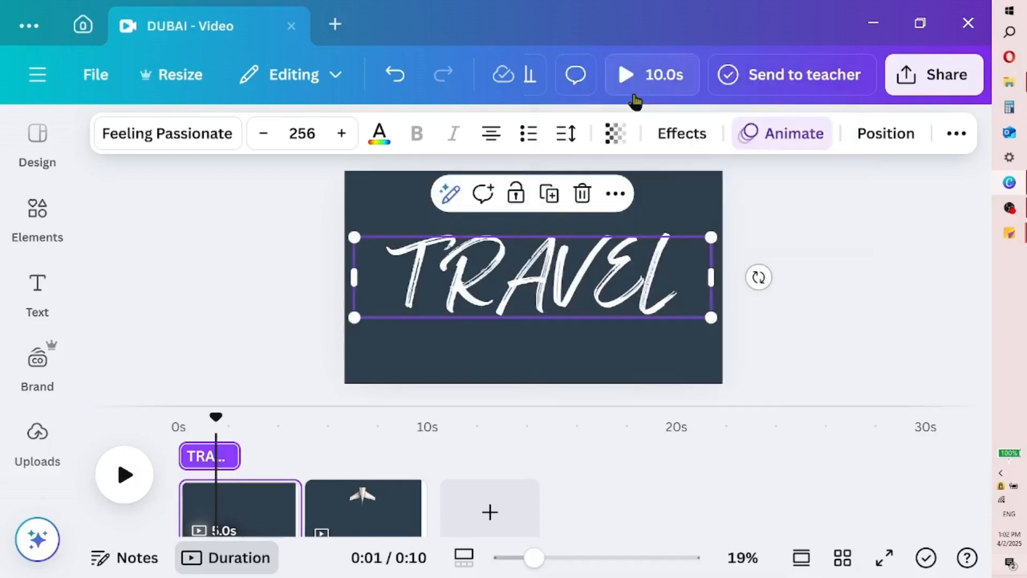
left_click(241, 447)
right_click(542, 261)
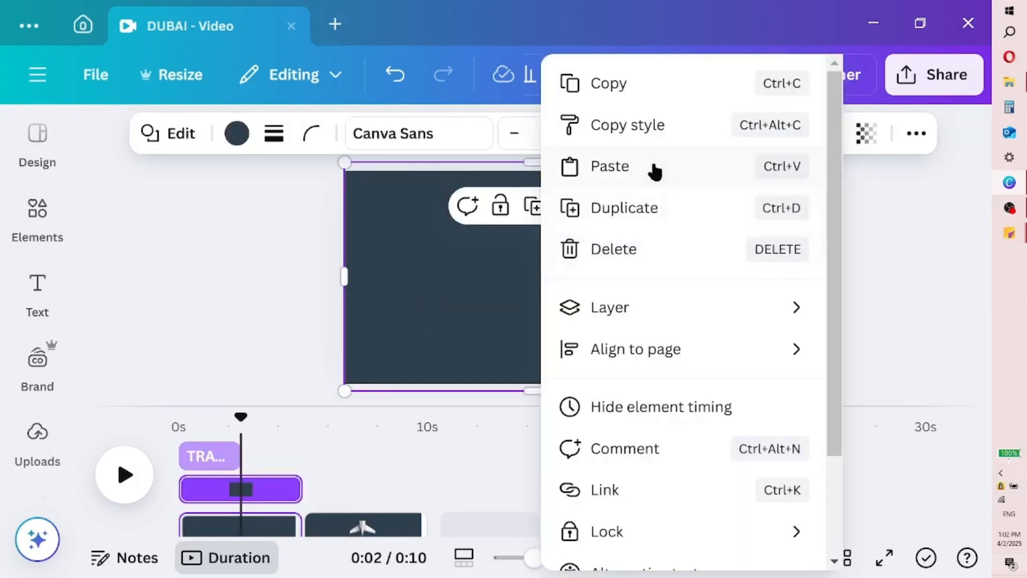
left_click(624, 166)
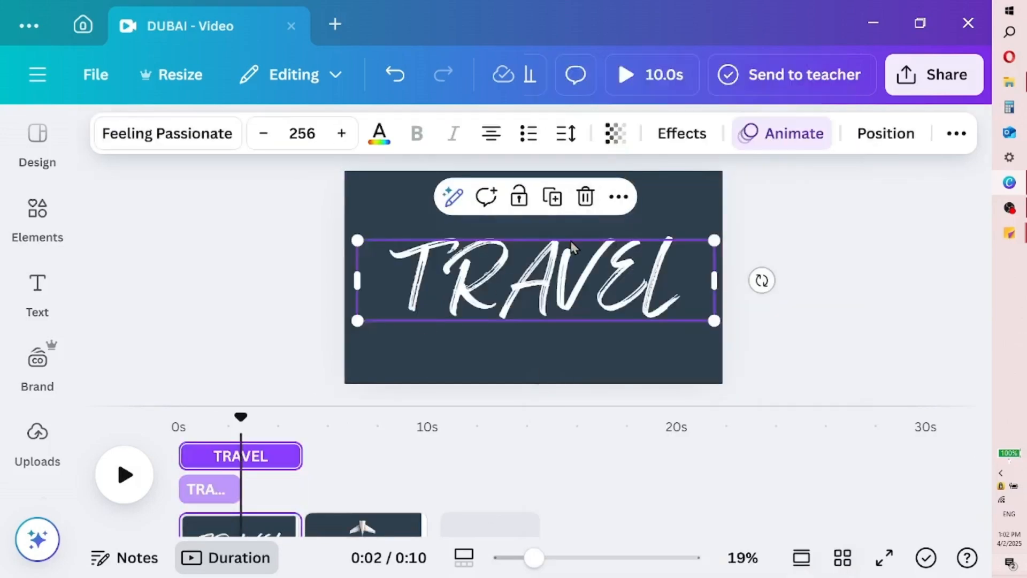
key("t")
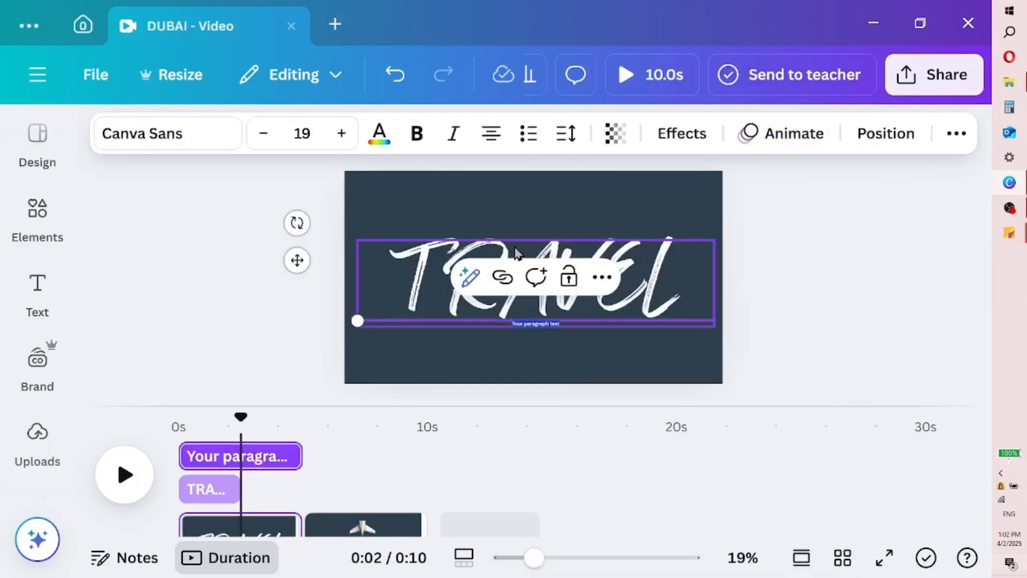
double_click(631, 265)
type("TO")
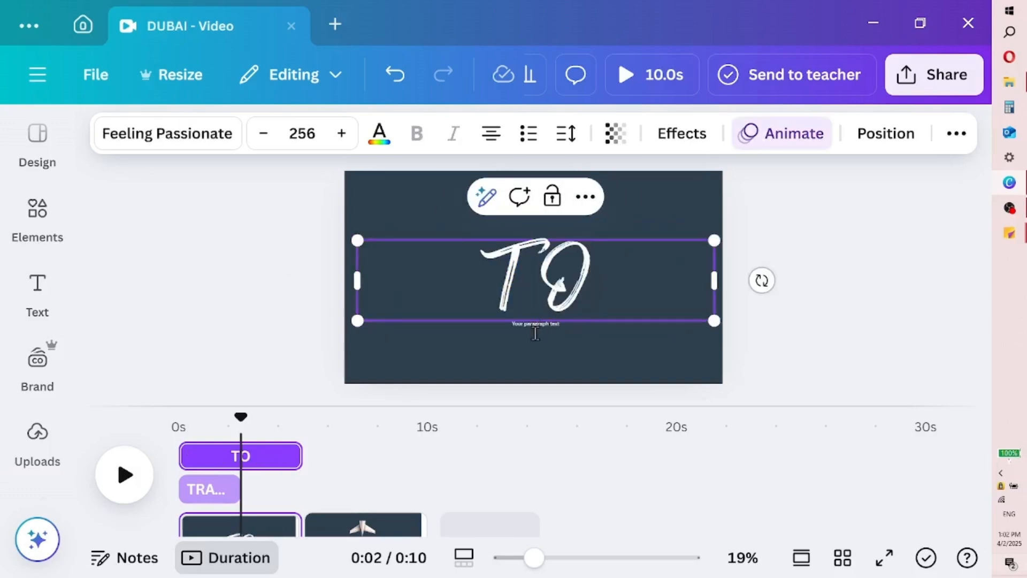
Delete the leftover paragraph text below TO and trim TO's timing to start where the TRAVEL text ends
left_click(554, 327)
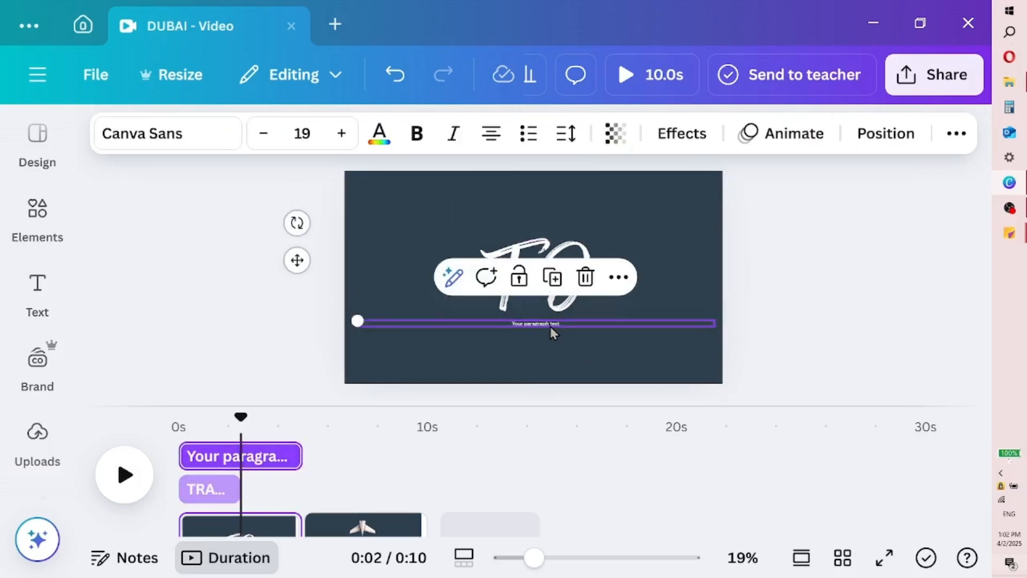
key("Delete")
left_click(522, 304)
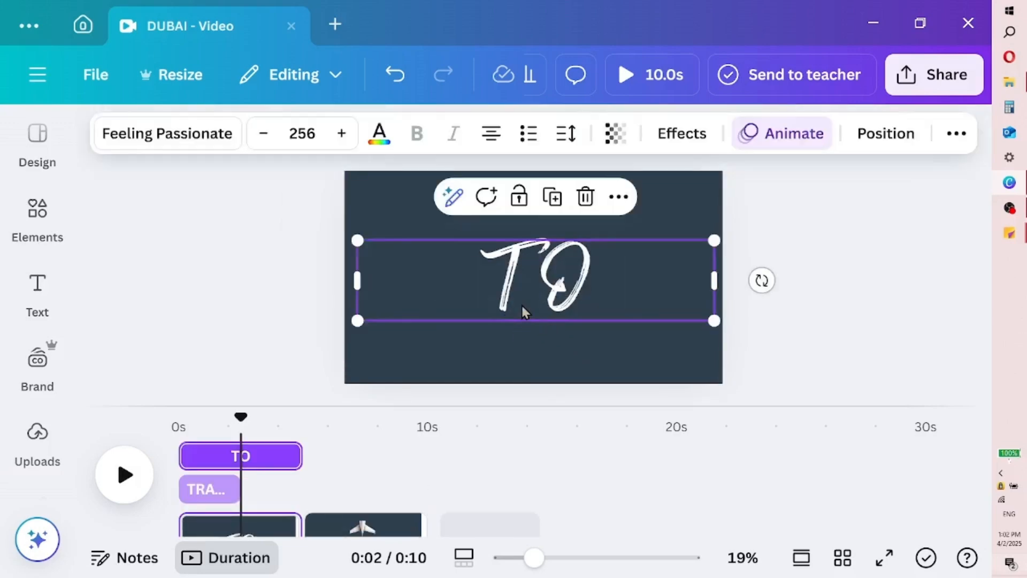
left_click(769, 135)
scroll(292, 300, "down", 1)
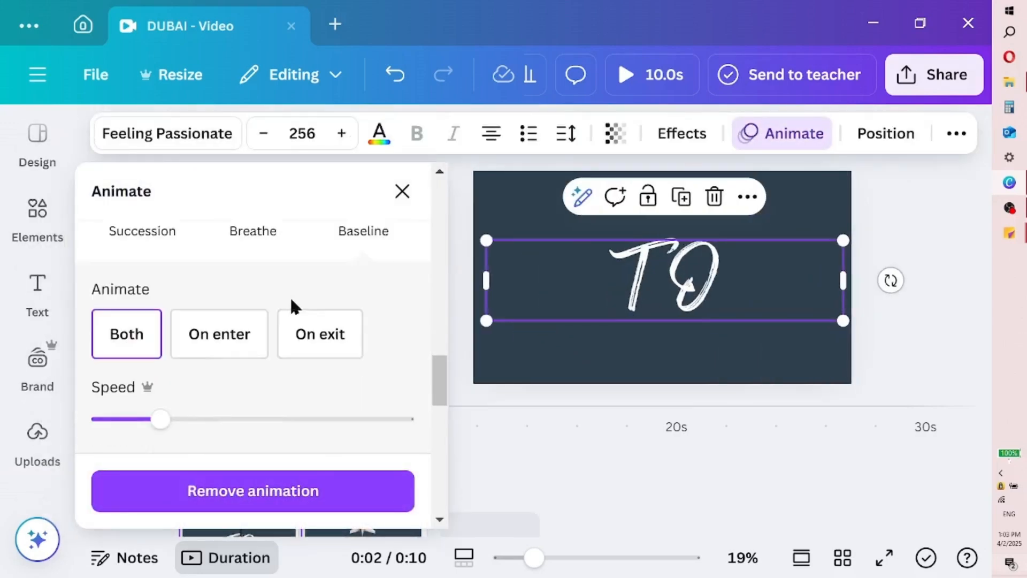
left_click_drag(432, 371, 434, 390)
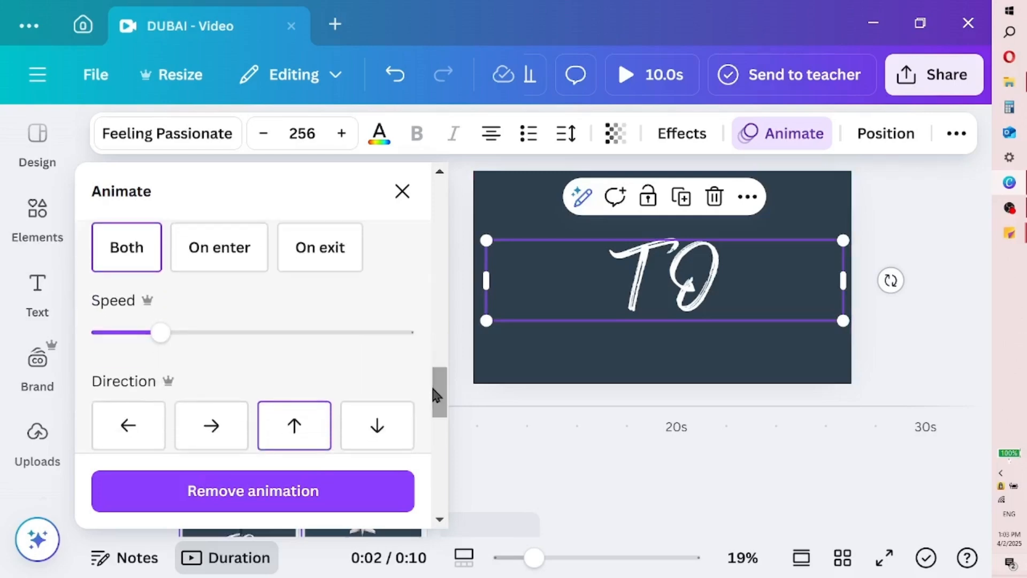
left_click(402, 192)
left_click_drag(191, 456, 242, 455)
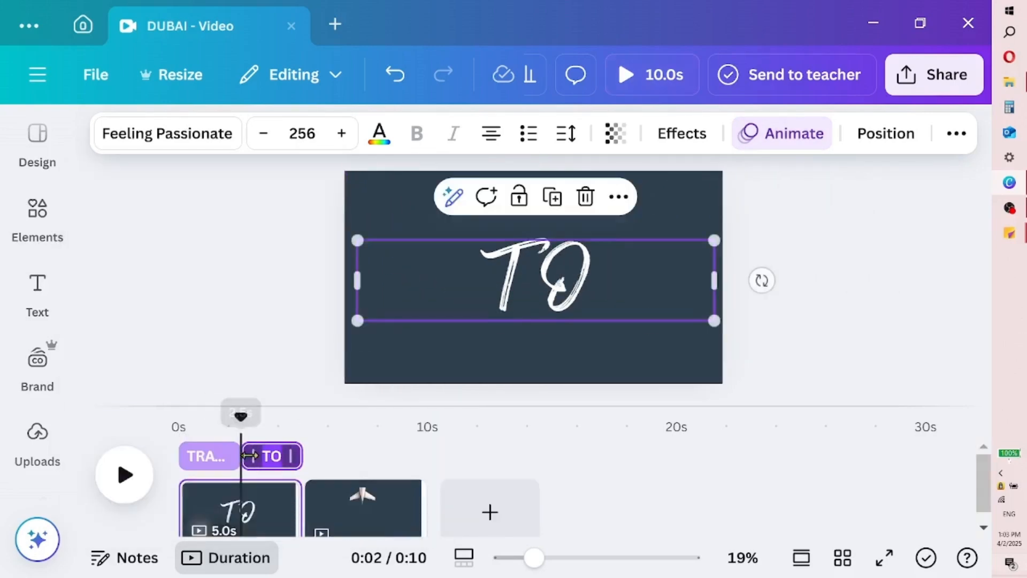
left_click(274, 299)
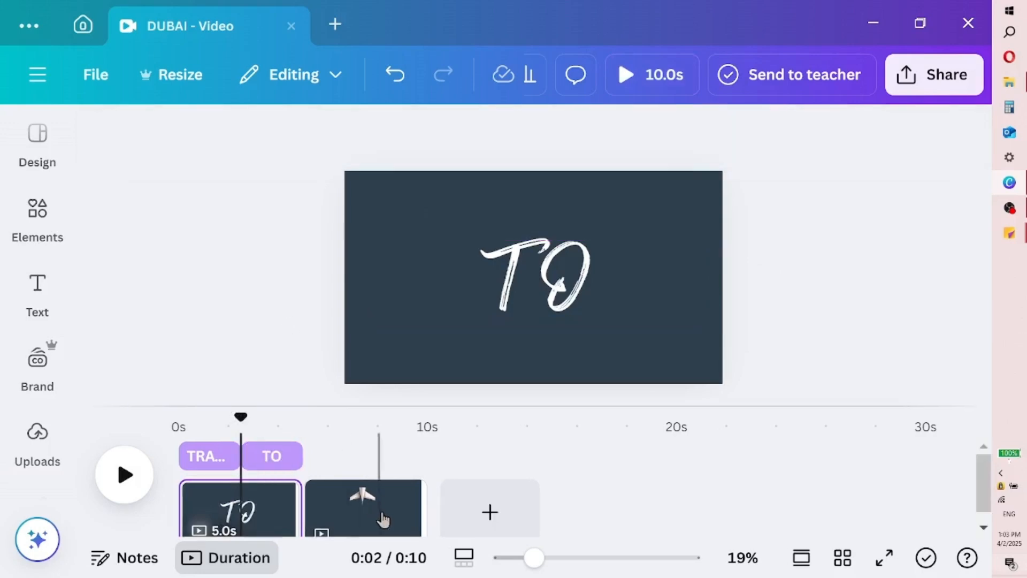
Move the airplane page ahead of the TRAVEL TO page and bring its large dark rectangle to the front of all layers
left_click_drag(383, 518, 212, 500)
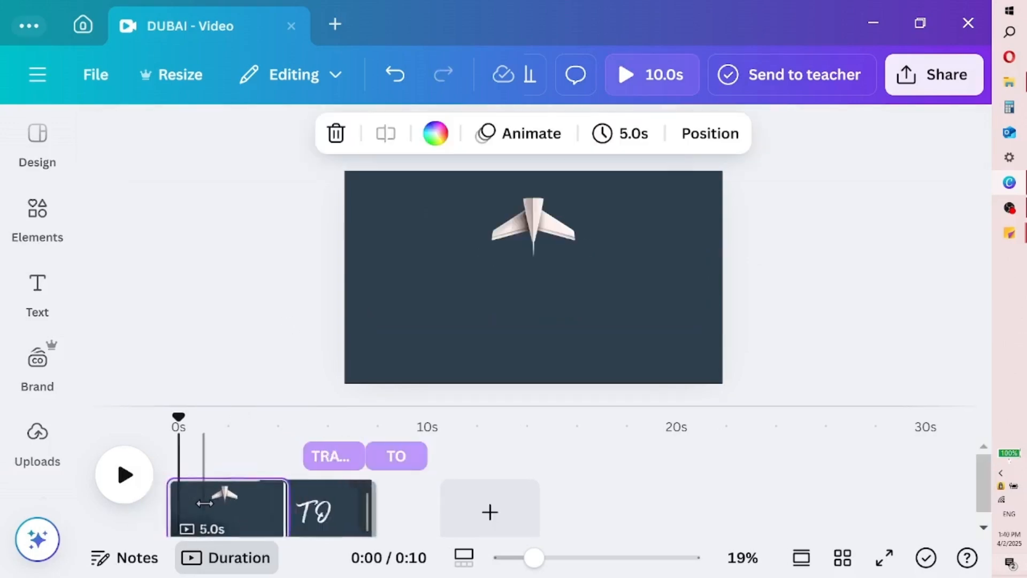
left_click(519, 258)
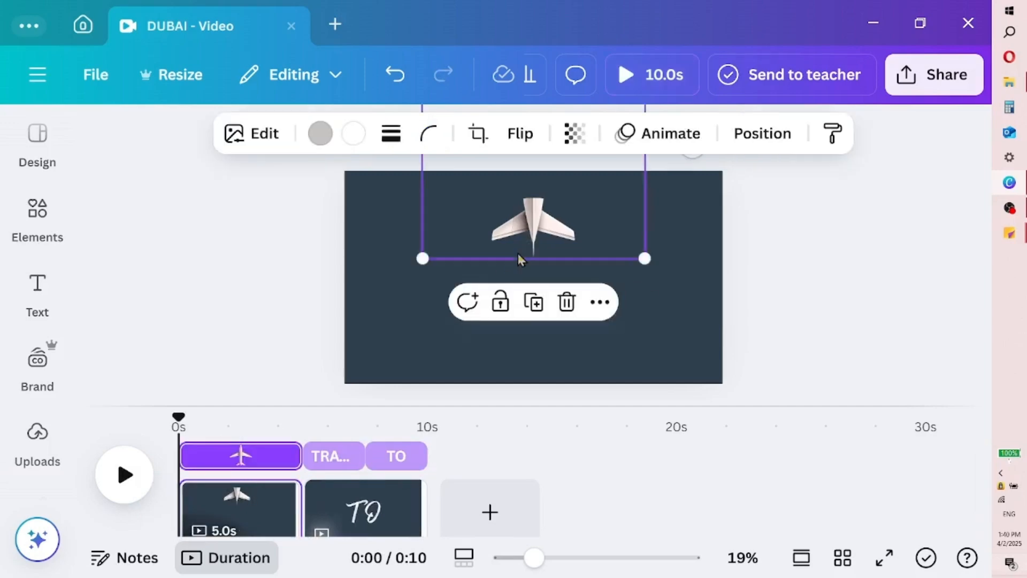
left_click(766, 133)
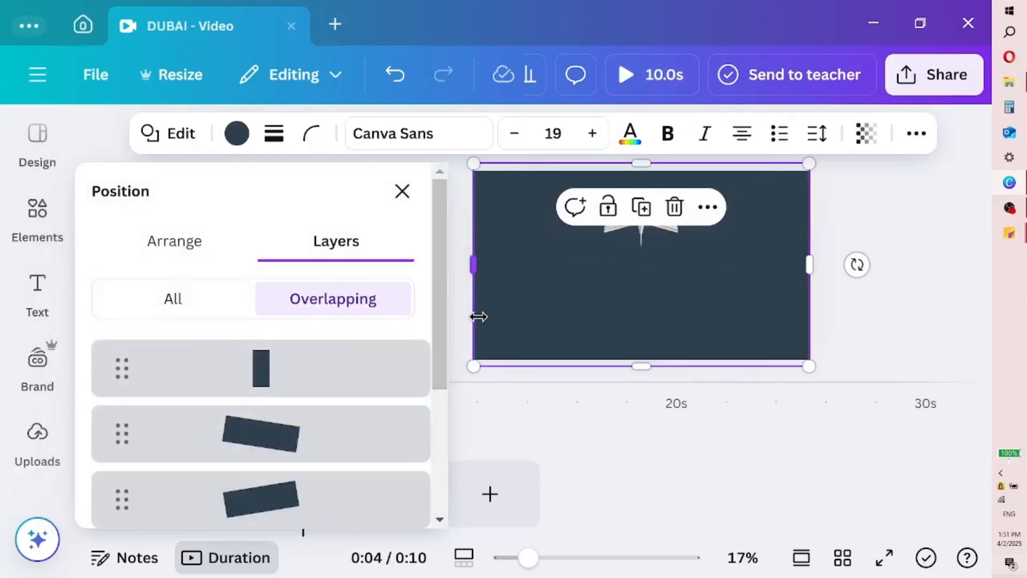
scroll(441, 298, "down", 3)
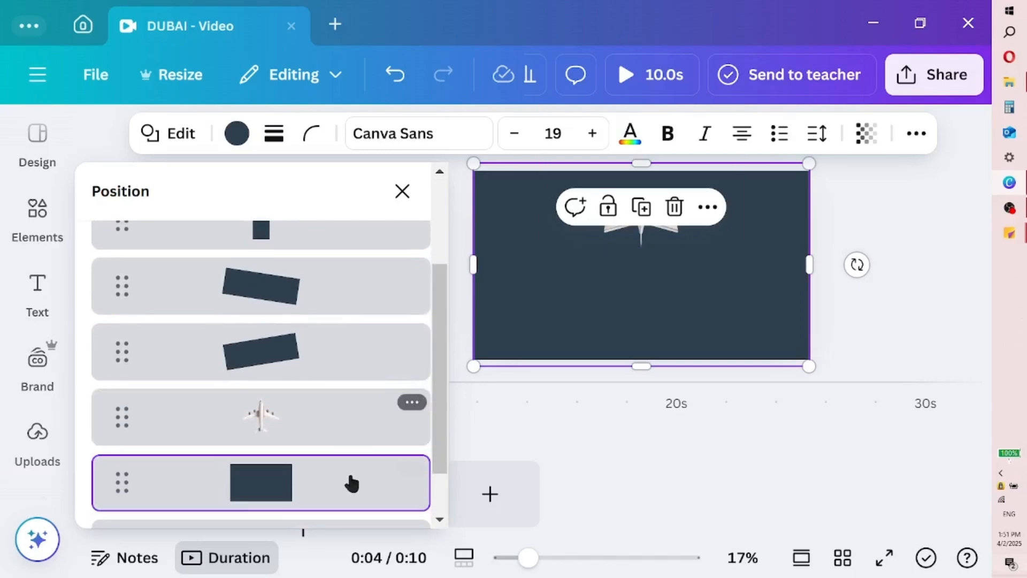
left_click_drag(339, 498, 344, 402)
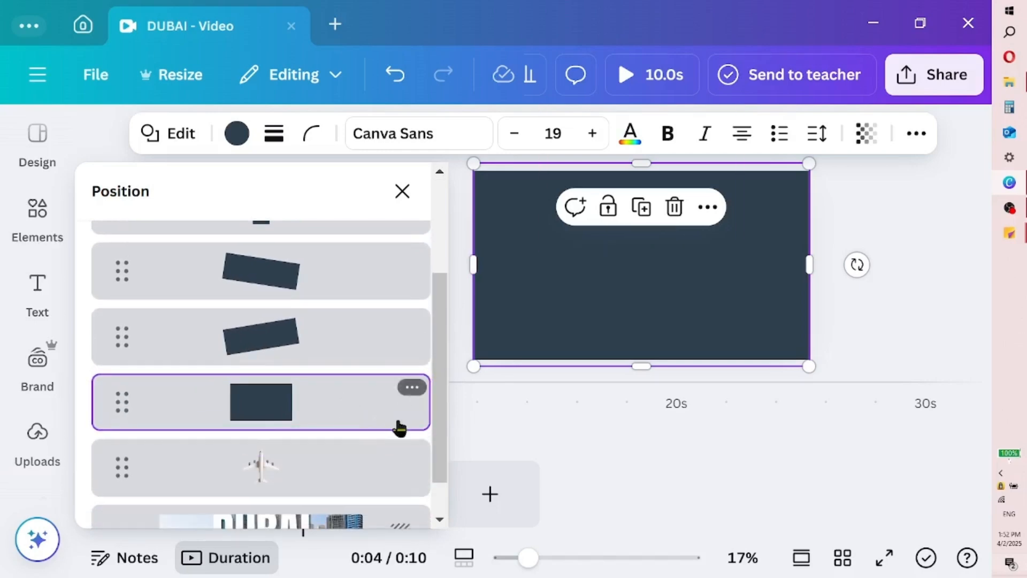
scroll(432, 427, "up", 2)
left_click_drag(304, 468, 328, 278)
mouse_move(332, 323)
left_mouse_down()
mouse_move(331, 254)
mouse_move(328, 312)
mouse_move(339, 323)
mouse_move(328, 337)
left_mouse_up()
left_click_drag(325, 433, 99, 356)
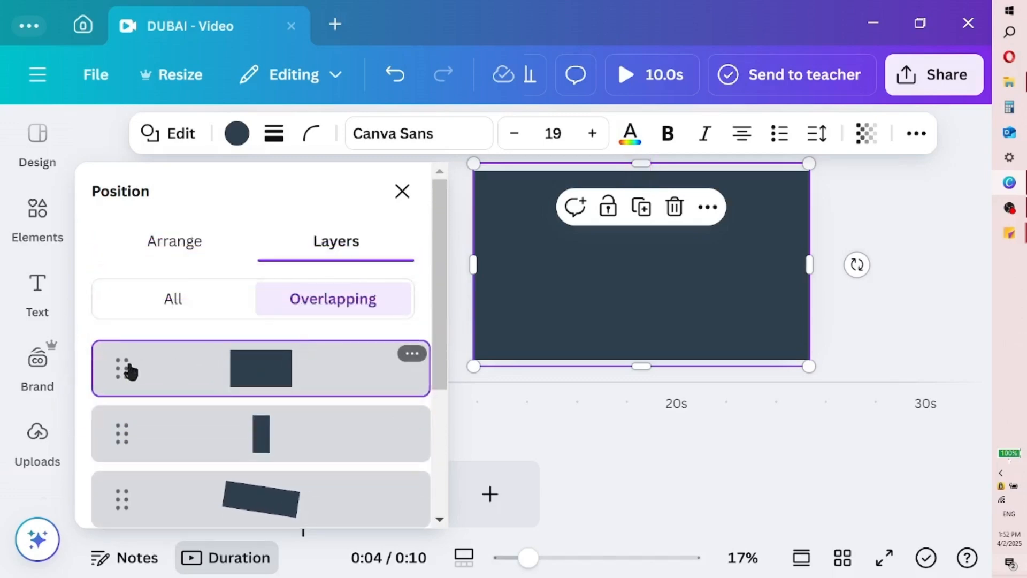
Select all the dark masking shapes together with the airplane and group them
left_click(412, 355)
left_click(413, 355)
left_click(141, 428, "shift")
left_click(194, 486, "shift")
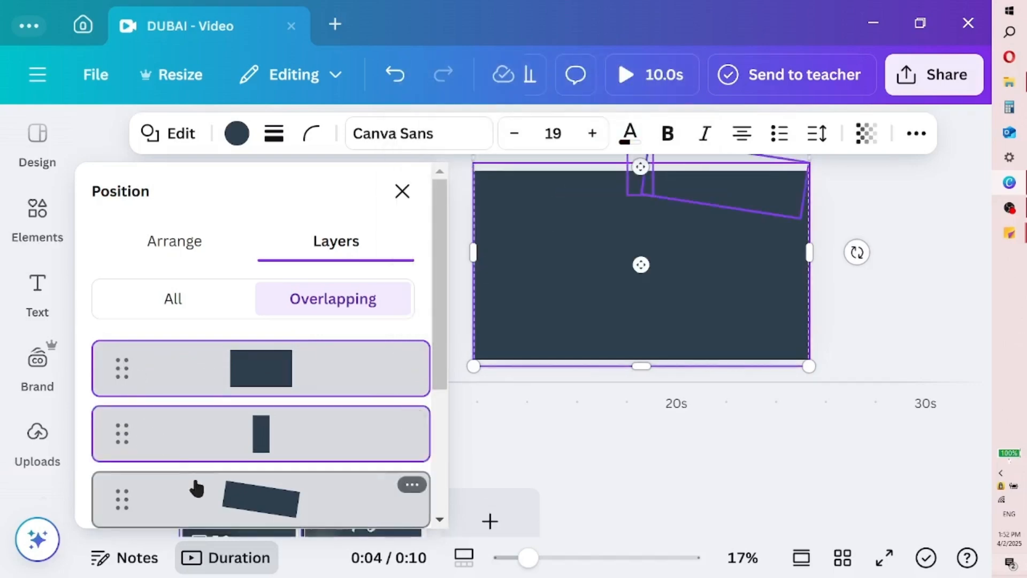
left_click_drag(435, 280, 434, 361)
left_click(342, 428, "shift")
left_click(317, 487, "shift")
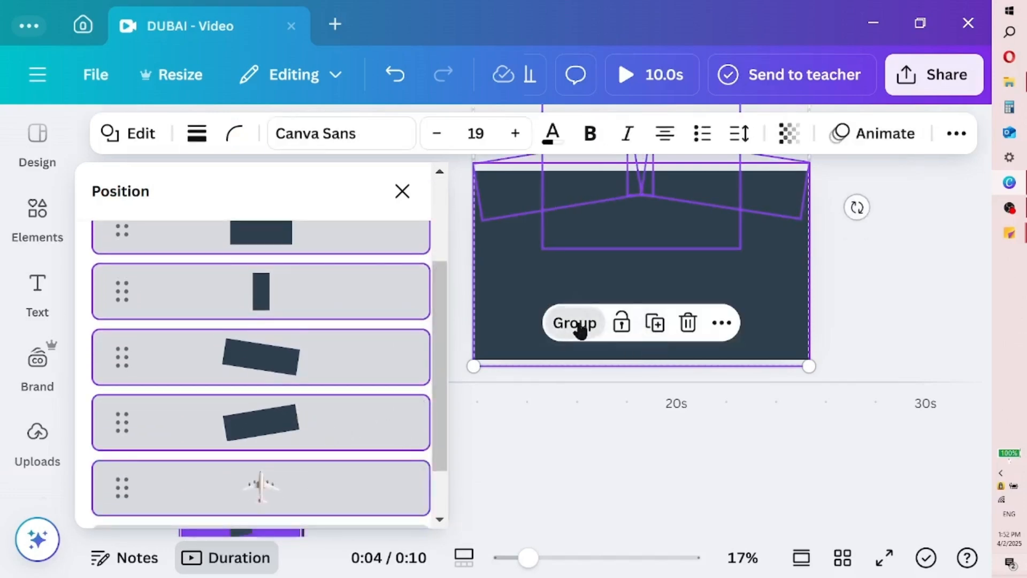
left_click(575, 324)
left_click(419, 192)
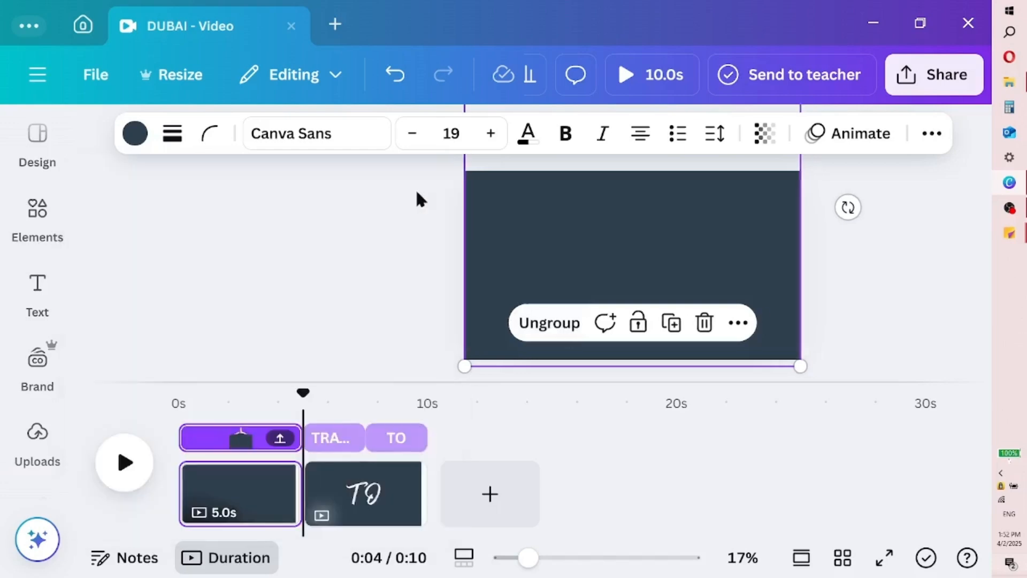
Align the airplane group with the page edges and animate it on enter only, with its speed reduced to near the minimum
left_click_drag(451, 229, 450, 303)
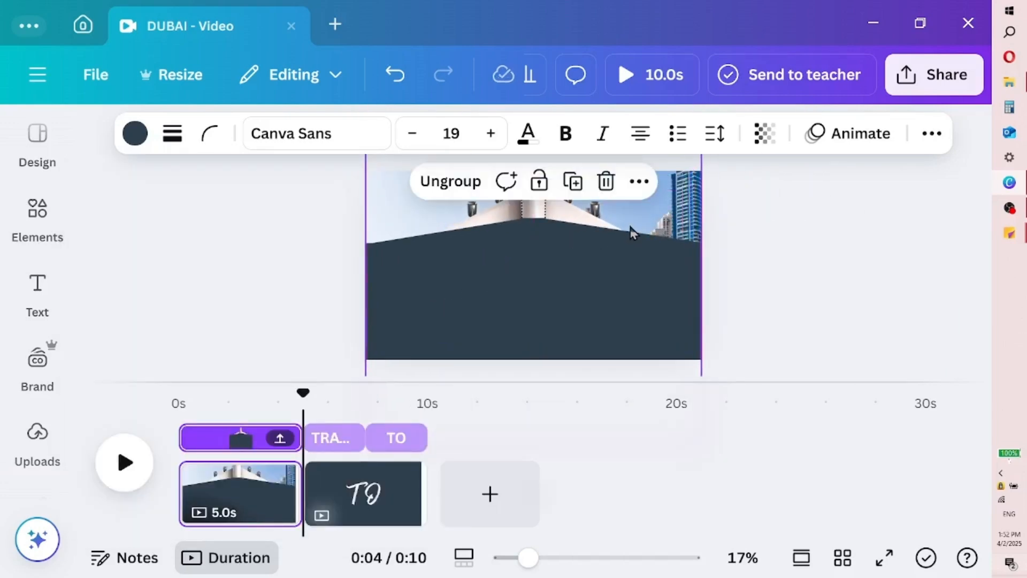
left_click(826, 143)
left_click_drag(435, 230, 437, 236)
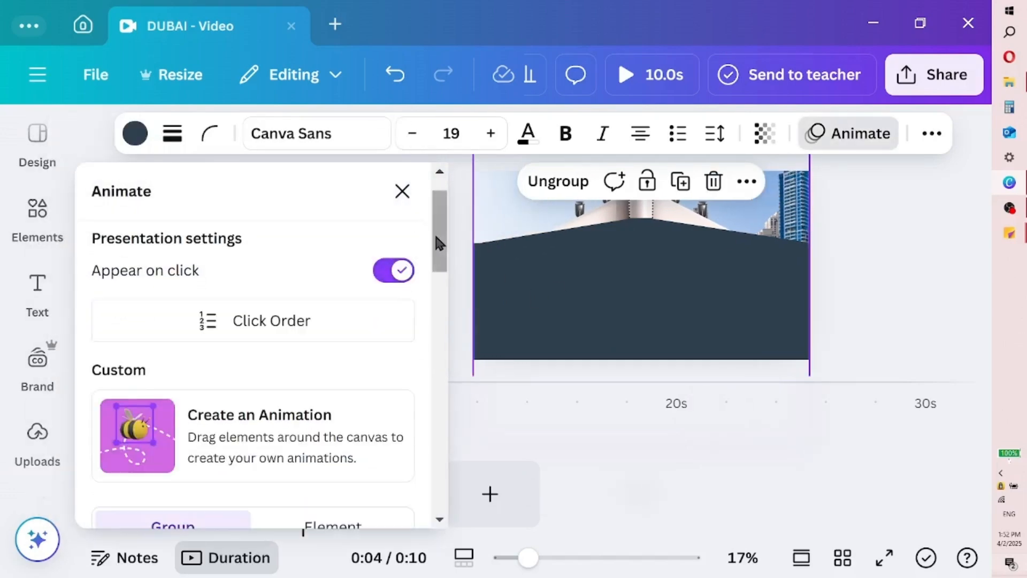
left_click_drag(437, 235, 436, 346)
left_click(367, 363)
left_click_drag(243, 368, 107, 368)
left_click(218, 307)
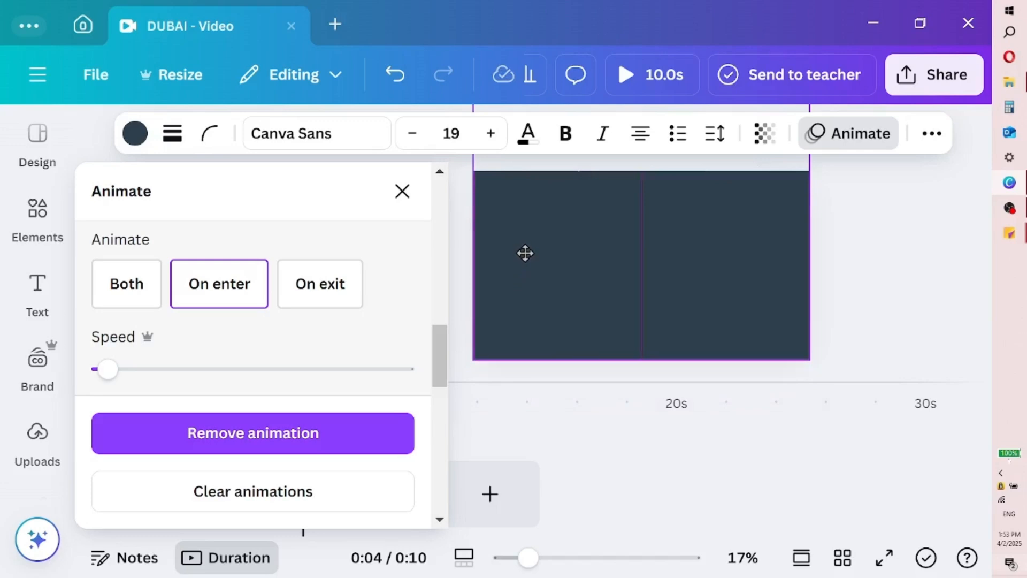
left_click(403, 191)
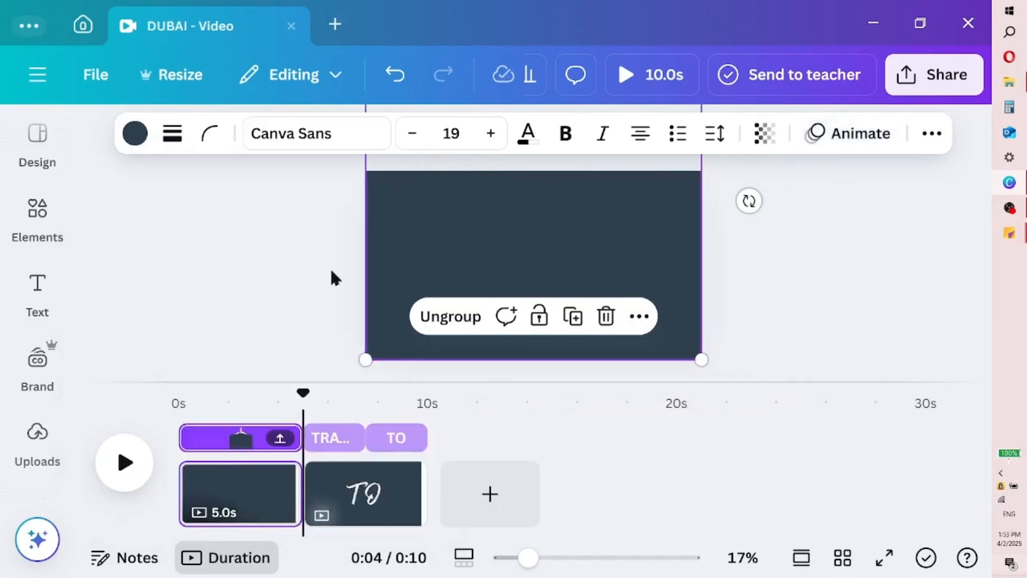
Add a Match & Move transition of 0.5 seconds between the airplane page and the TRAVEL TO page
left_click(179, 399)
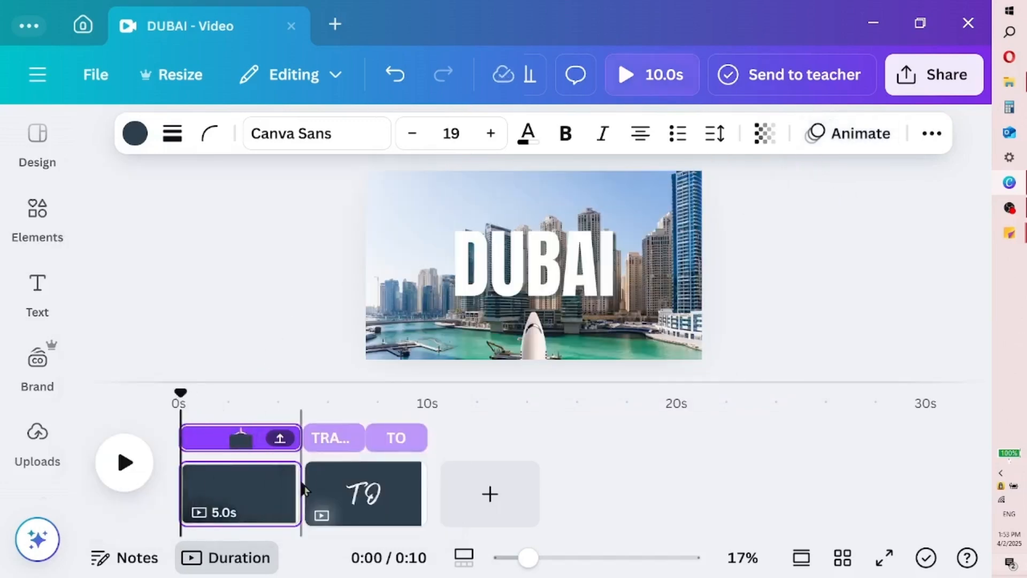
left_click(303, 510)
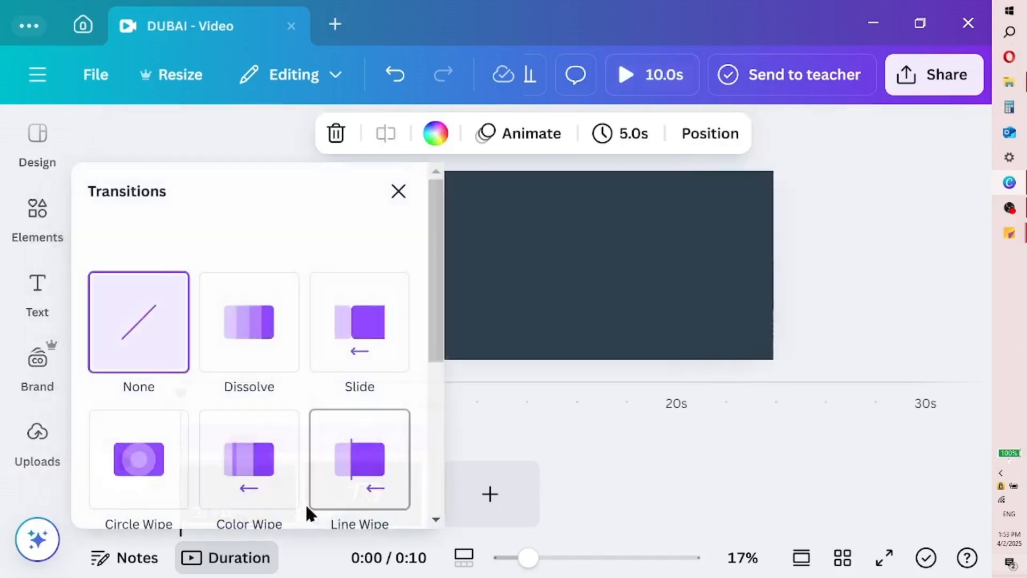
left_click_drag(440, 348, 431, 532)
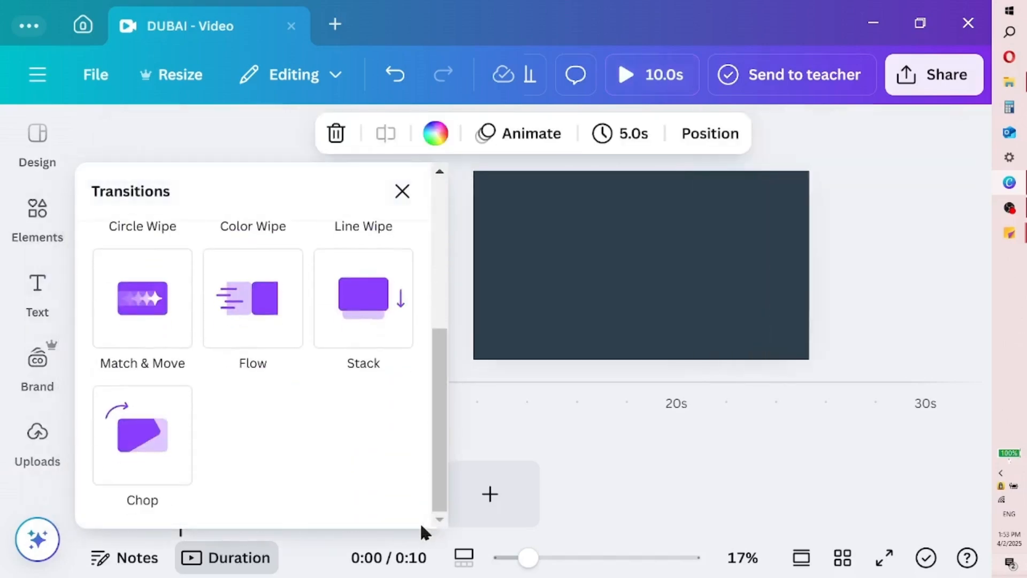
left_click(152, 297)
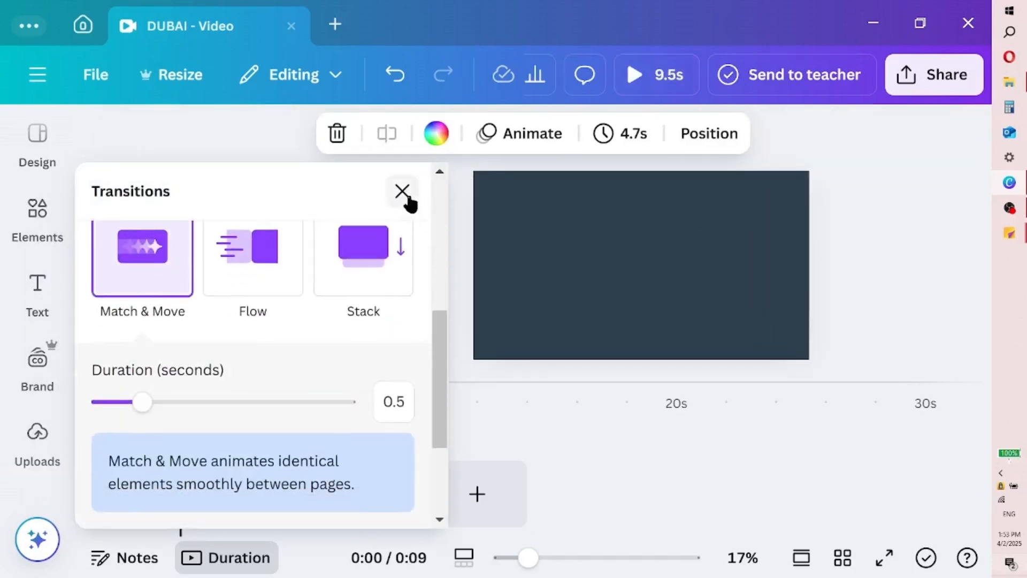
left_click(406, 195)
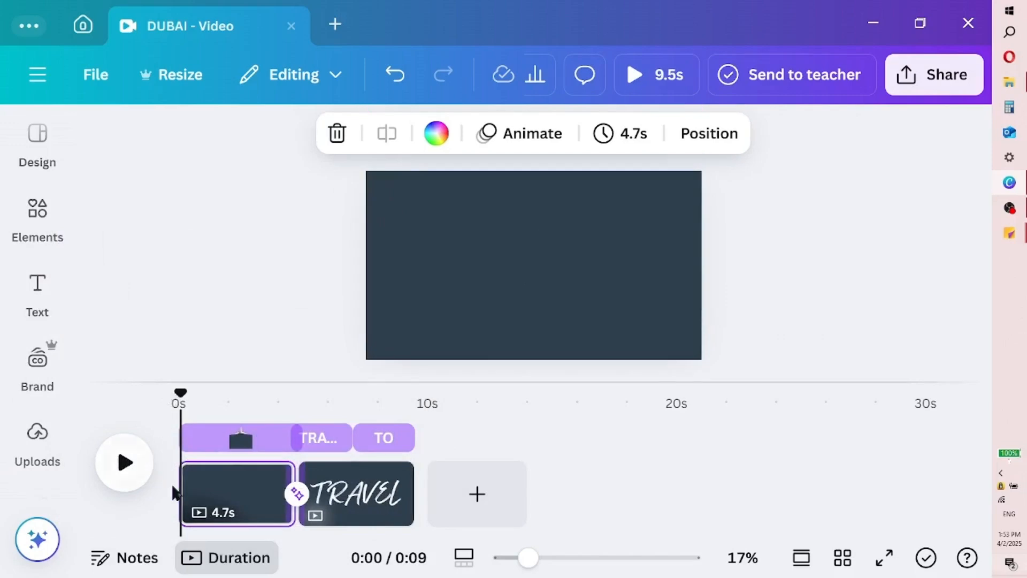
Trim the airplane page to 2.0 seconds and preview the video from the start
left_click(134, 472)
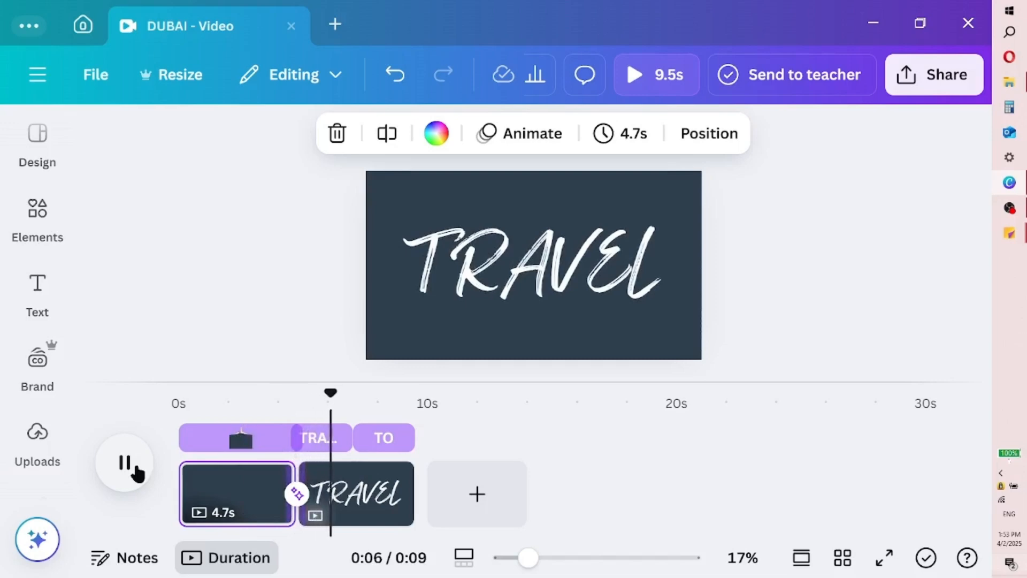
left_click(133, 470)
left_click_drag(183, 488, 202, 497)
left_click(123, 465)
left_click(125, 465)
left_click(200, 489)
left_click(167, 404)
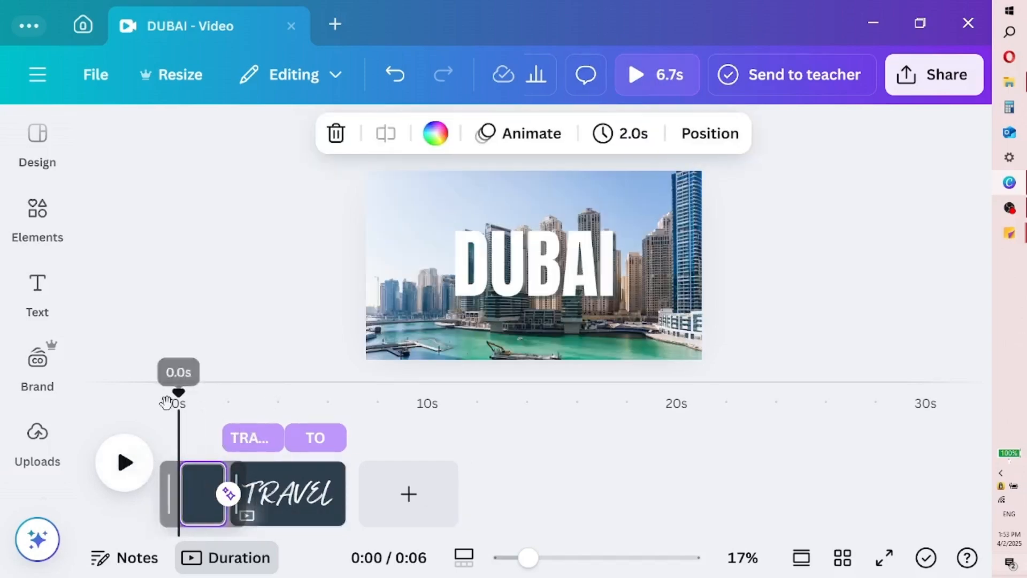
left_click(122, 464)
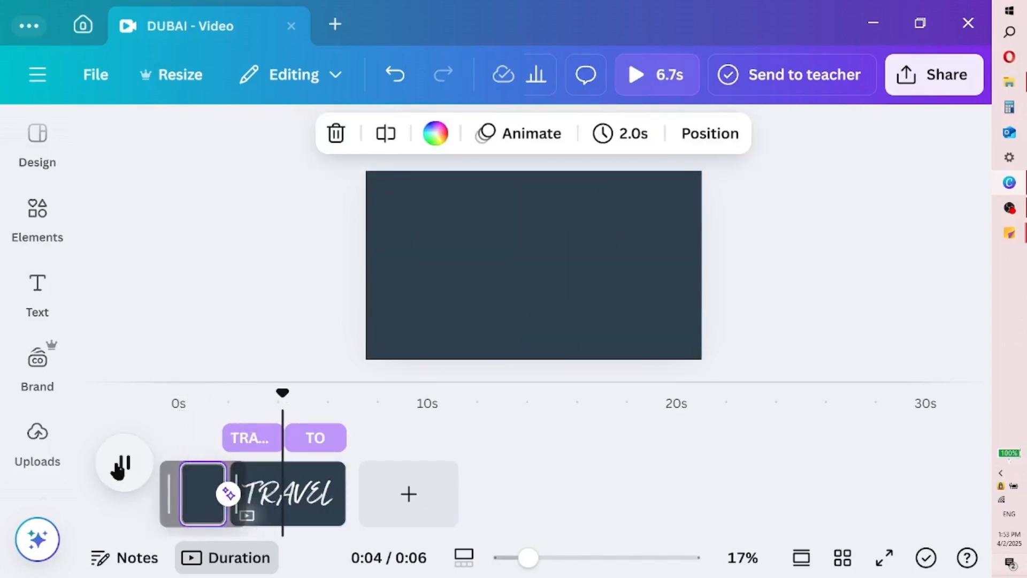
Move the airplane page after the TRAVEL TO page and shorten the text page to 3.6 seconds, with TO lasting about 1.5 seconds
left_click_drag(199, 506, 262, 500)
left_click(225, 442)
left_click_drag(233, 442, 274, 437)
left_click(251, 442)
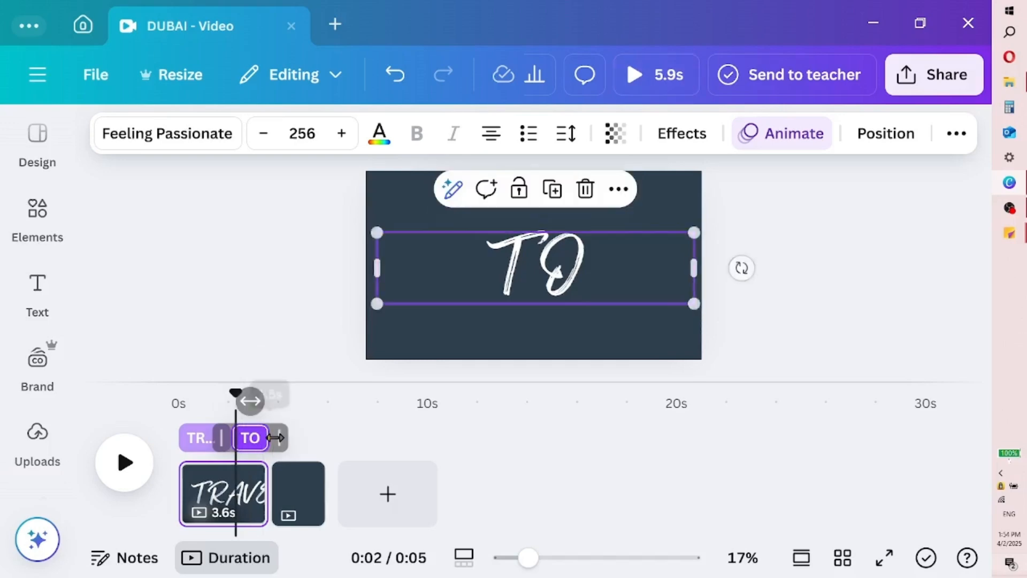
left_click_drag(236, 397, 179, 402)
left_click(123, 465)
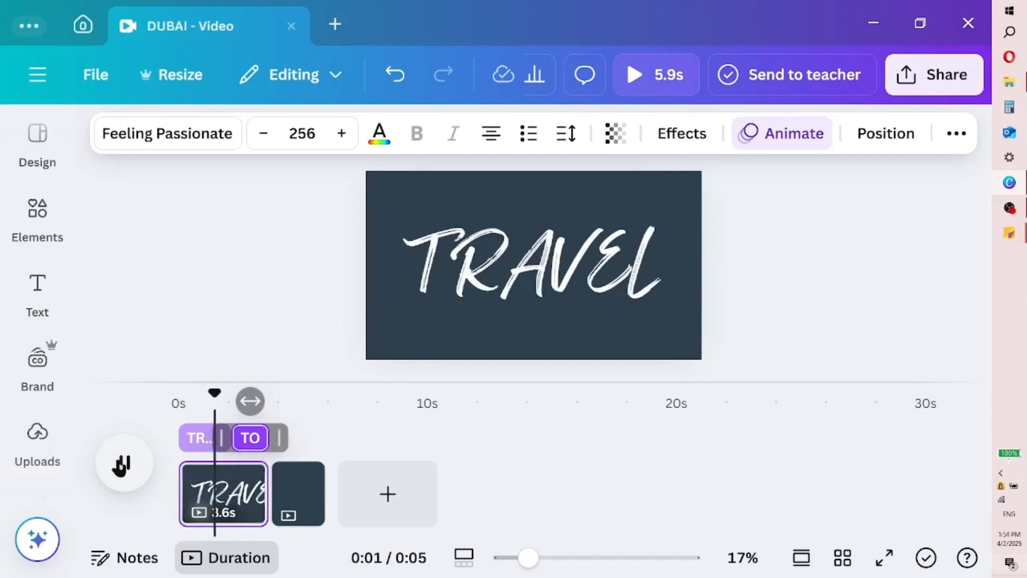
left_click(123, 465)
Lengthen the airplane page to 4.0 seconds and trim the airplane group's timing to the second half of that page
left_click_drag(324, 493, 369, 488)
left_click(272, 405)
left_click(321, 439)
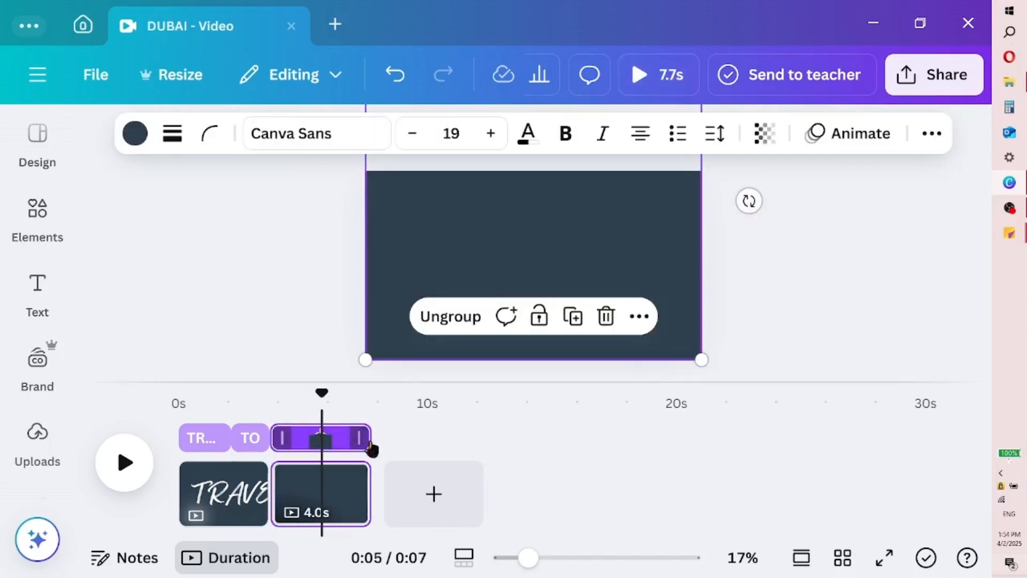
left_click_drag(366, 433, 315, 440)
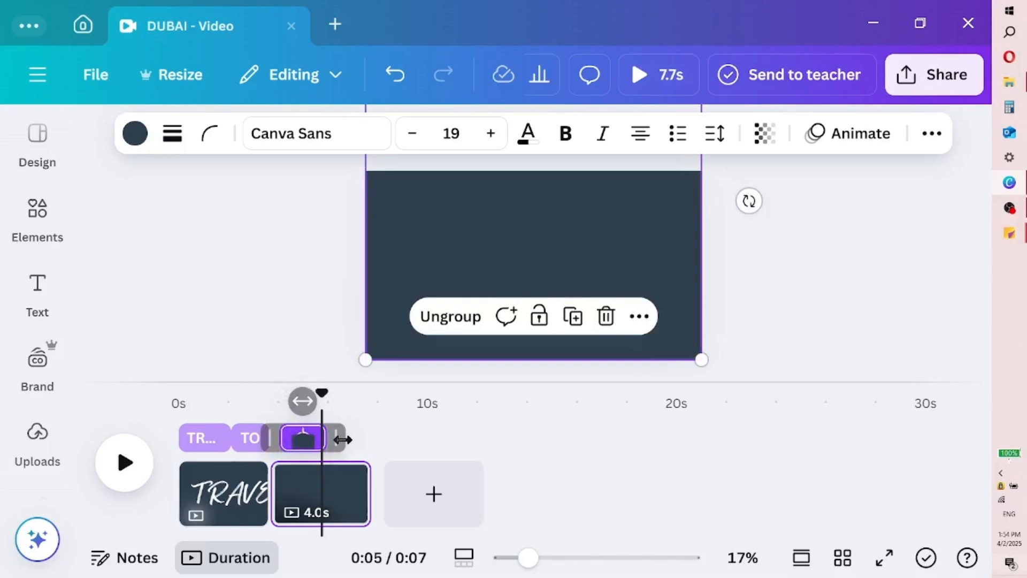
left_click_drag(284, 454, 327, 453)
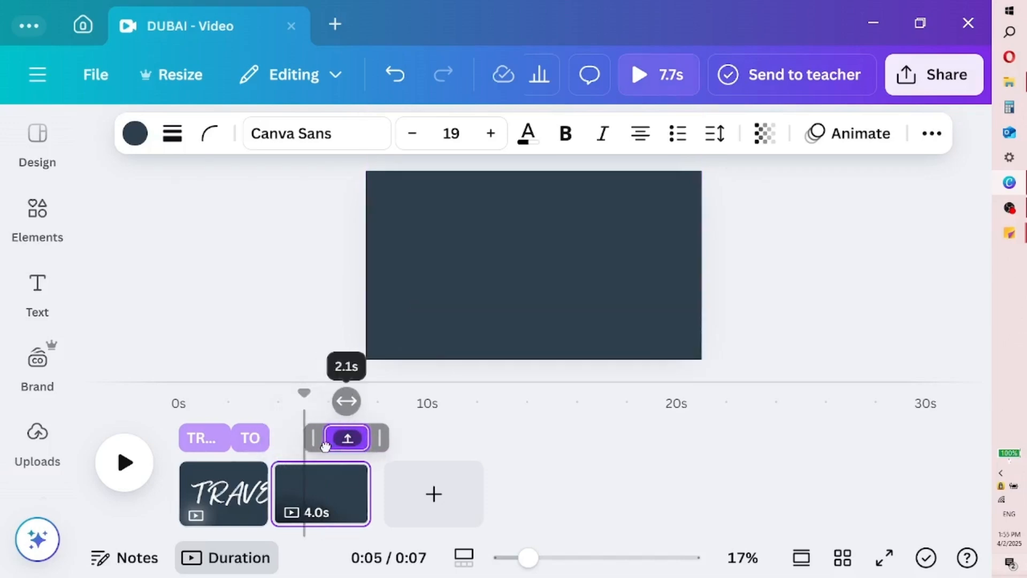
left_click_drag(305, 398, 261, 394)
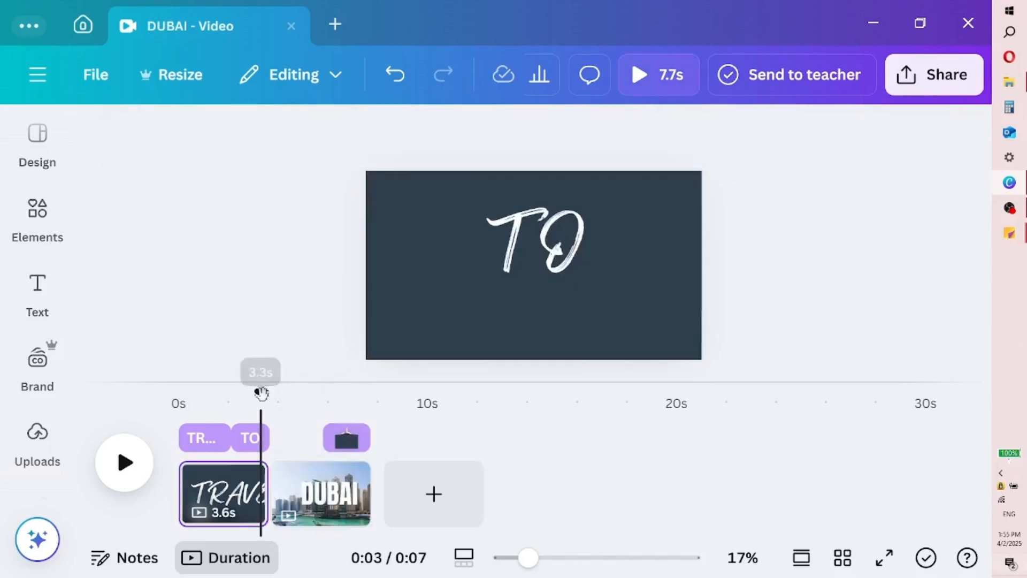
left_click(125, 463)
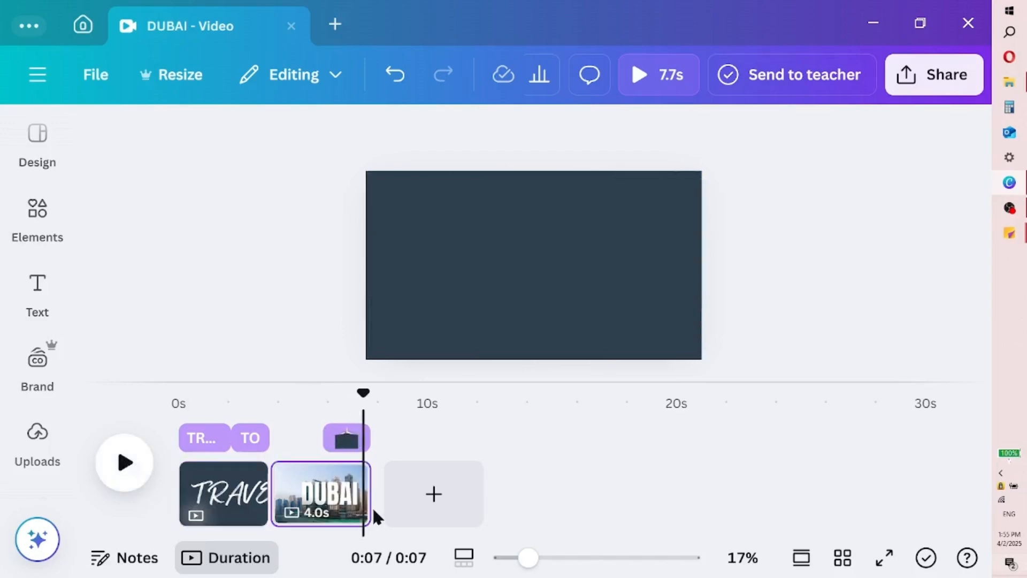
Shorten the DUBAI page to 2.7 seconds, fit the airplane group's timing to about one second near its end, and replay the video
left_click_drag(367, 498, 332, 495)
left_click(336, 439)
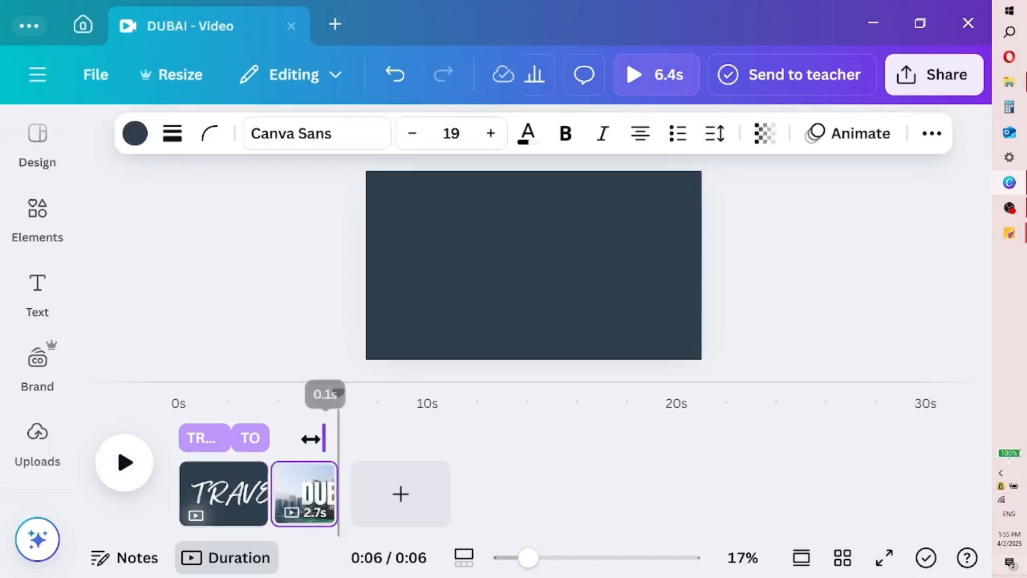
mouse_move(331, 440)
left_mouse_down()
mouse_move(319, 439)
mouse_move(337, 438)
left_mouse_up()
left_click(128, 470)
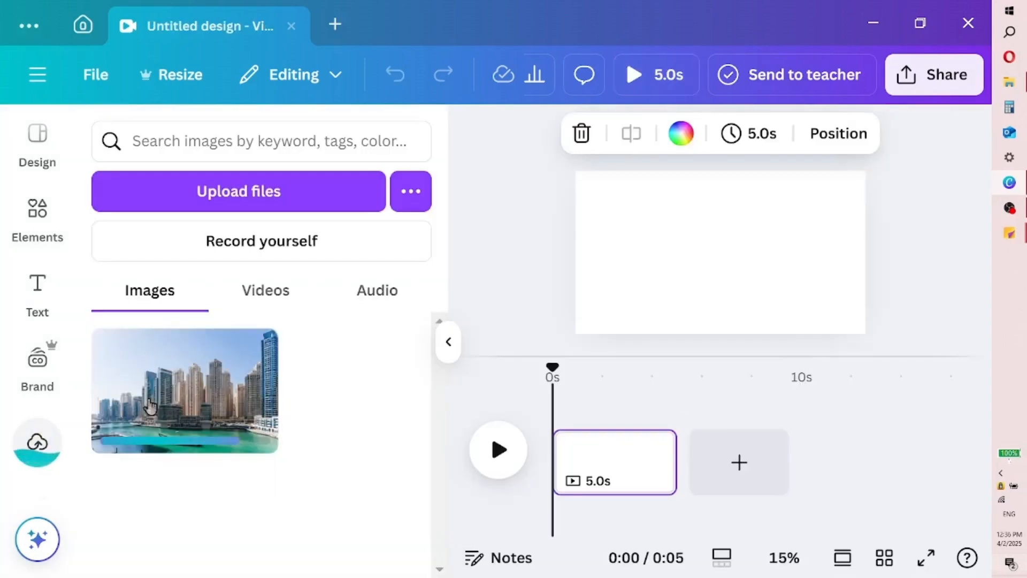
left_click(184, 390)
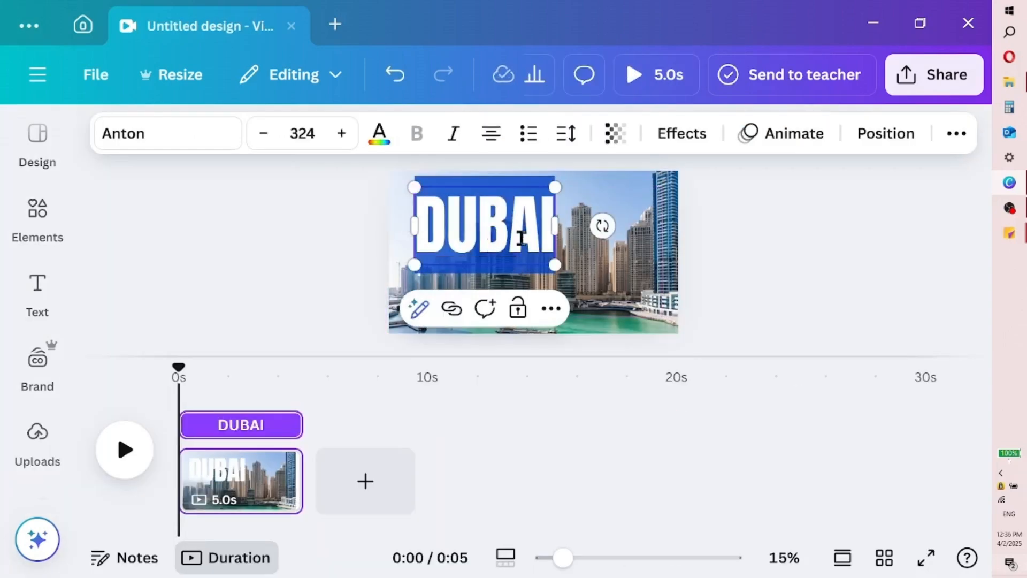
left_click(470, 240)
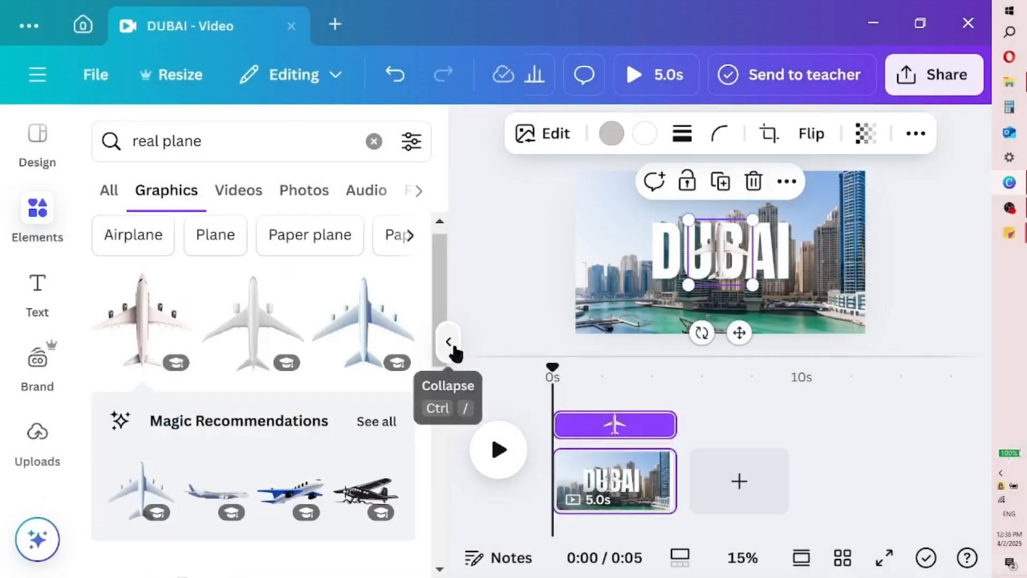
left_click(451, 349)
left_click_drag(495, 287, 328, 409)
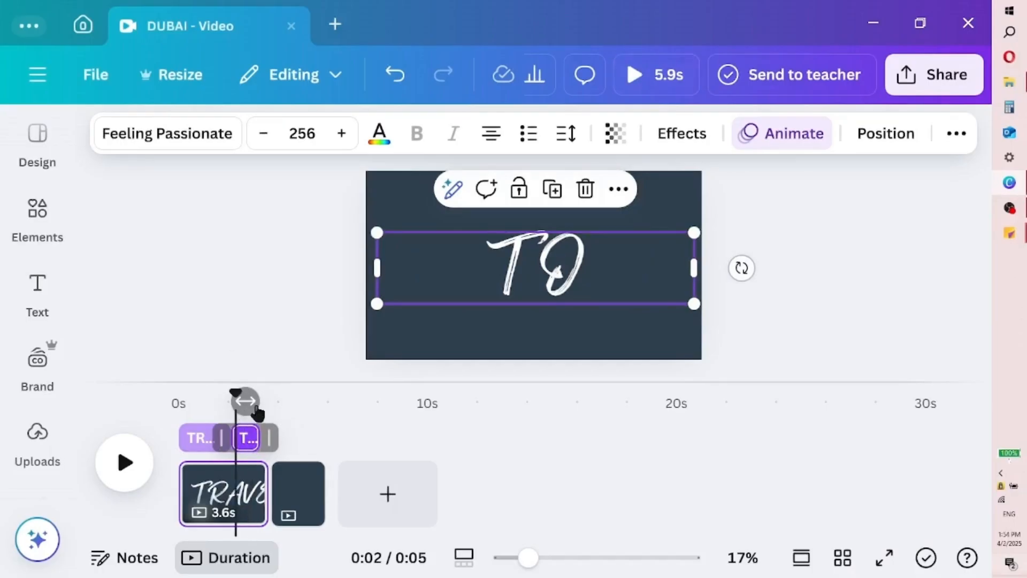
left_click_drag(270, 438, 280, 438)
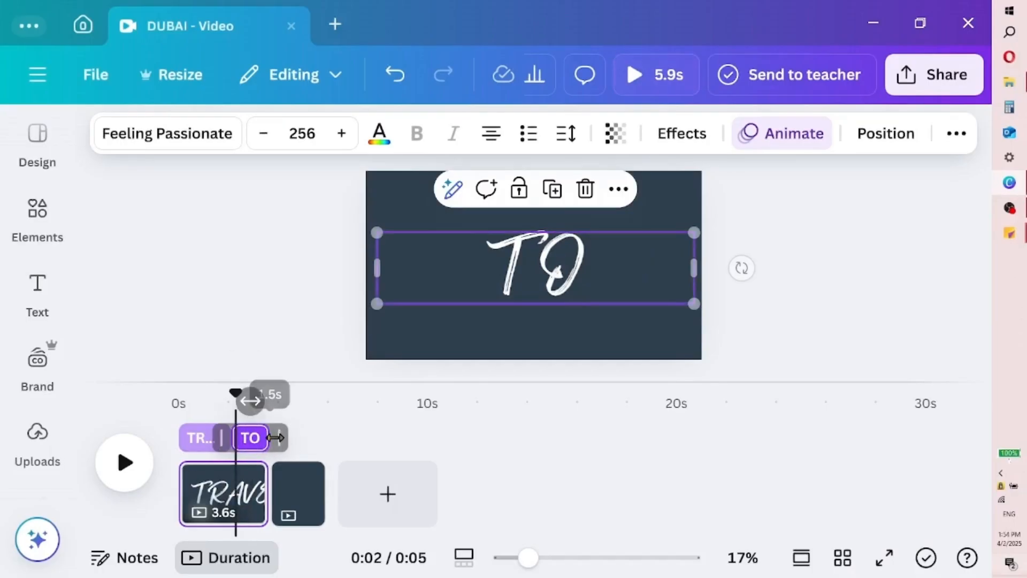
left_click(125, 463)
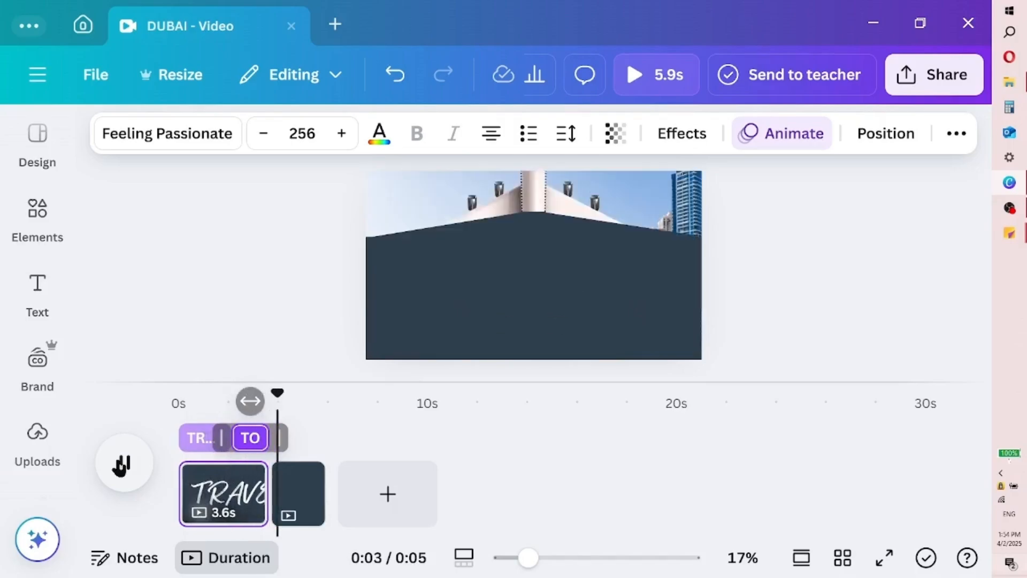